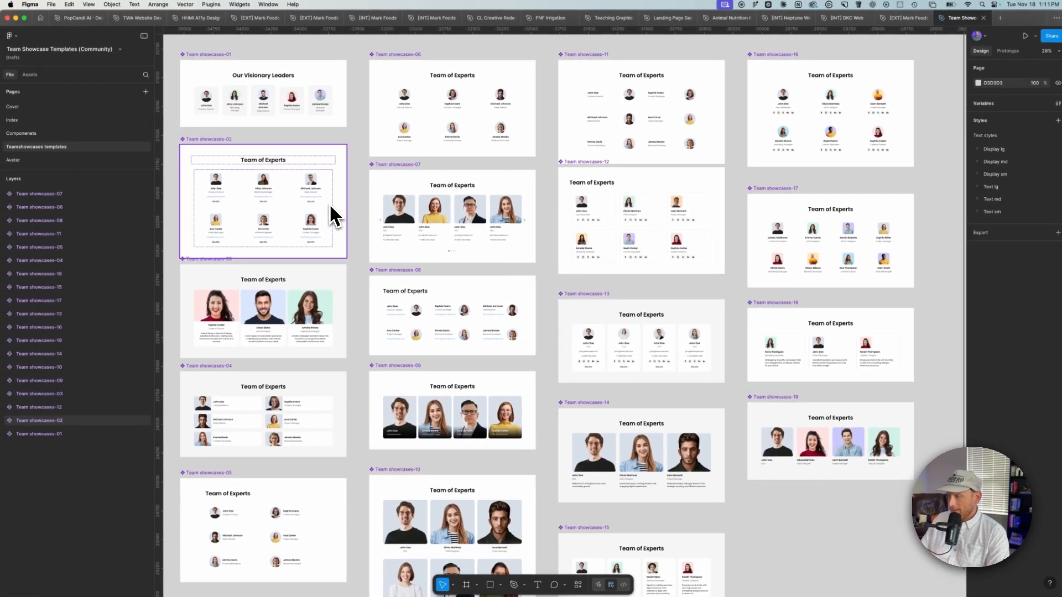
Step: Review the team showcase templates in the Figma file and the Team CMS field list in Notes
key(super+backslash)
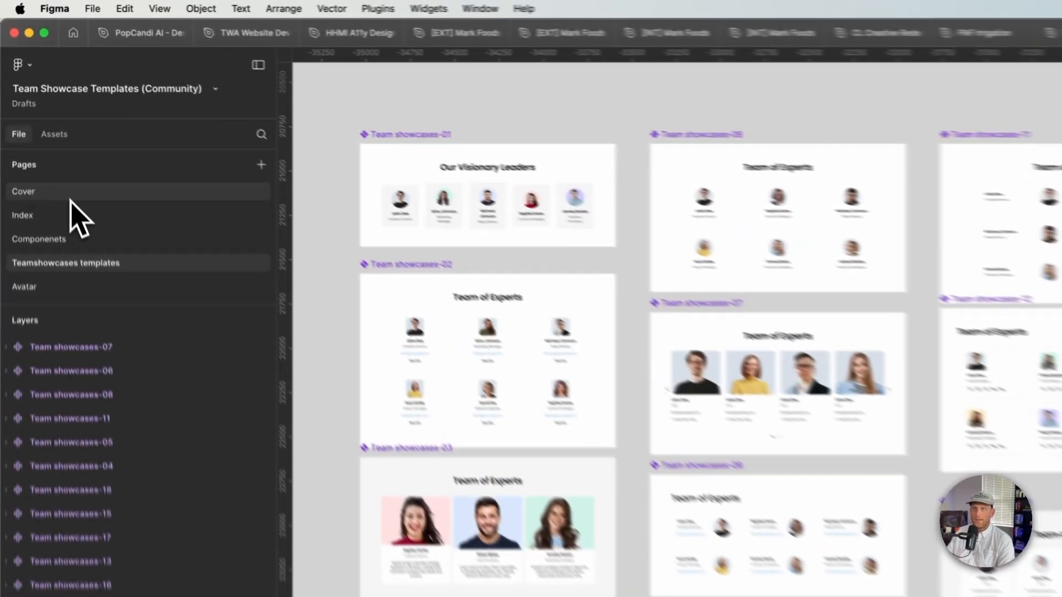
click(36, 107)
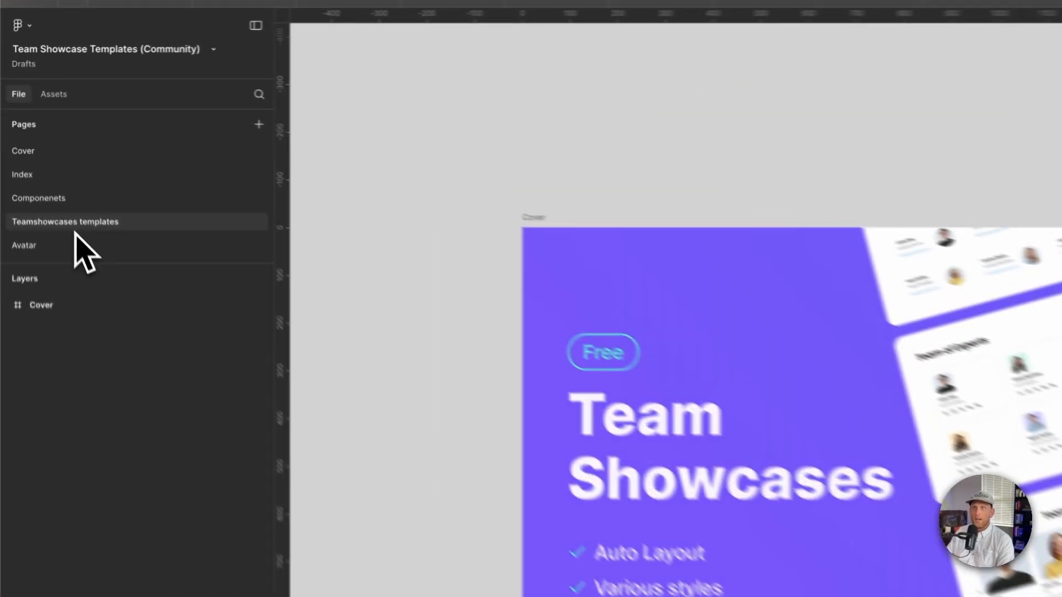
click(76, 225)
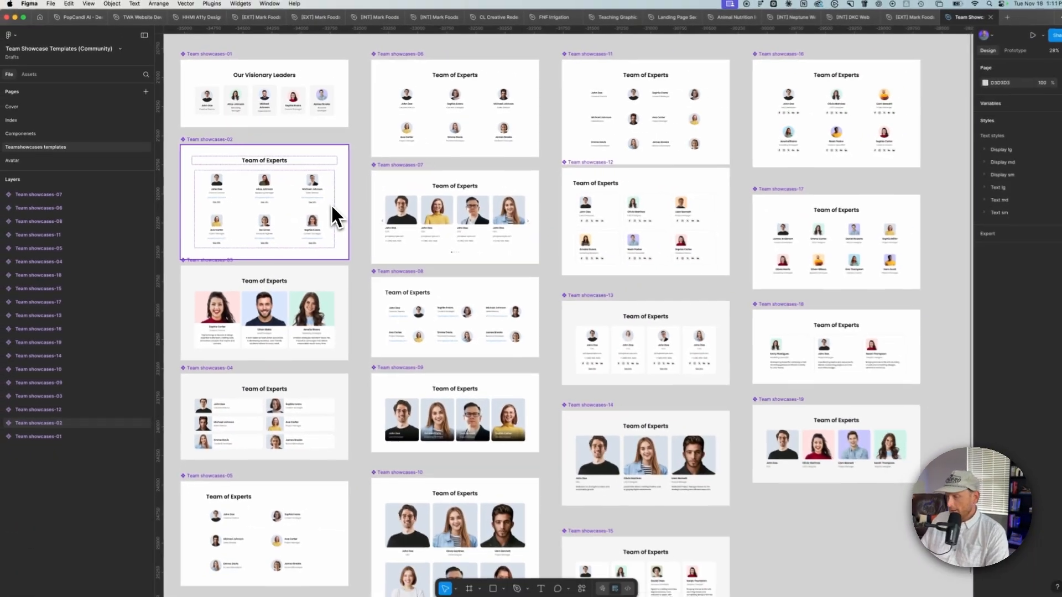
key(super+backslash)
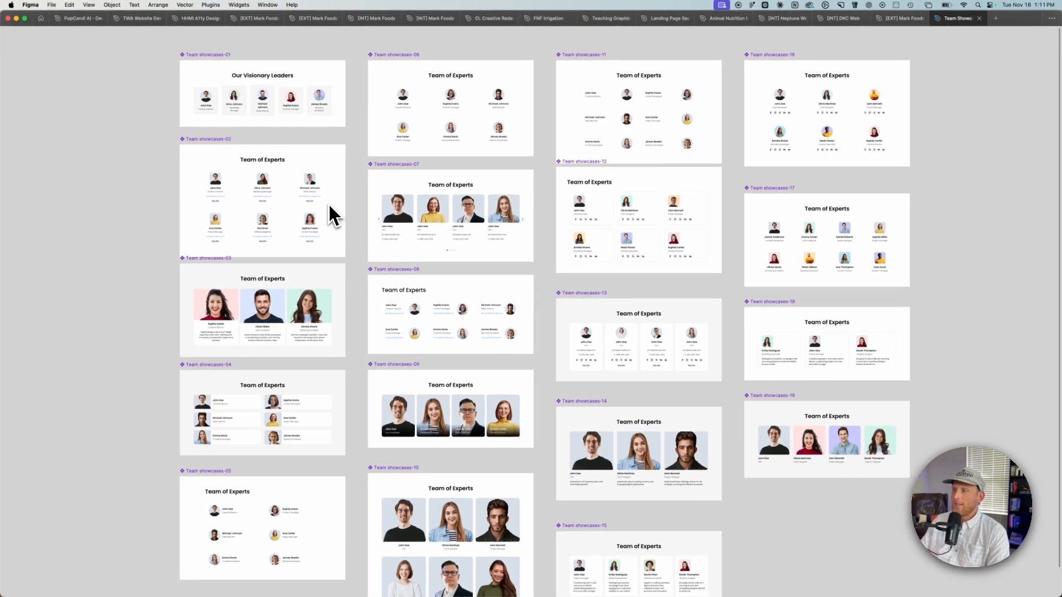
scroll(332, 216, up, 1)
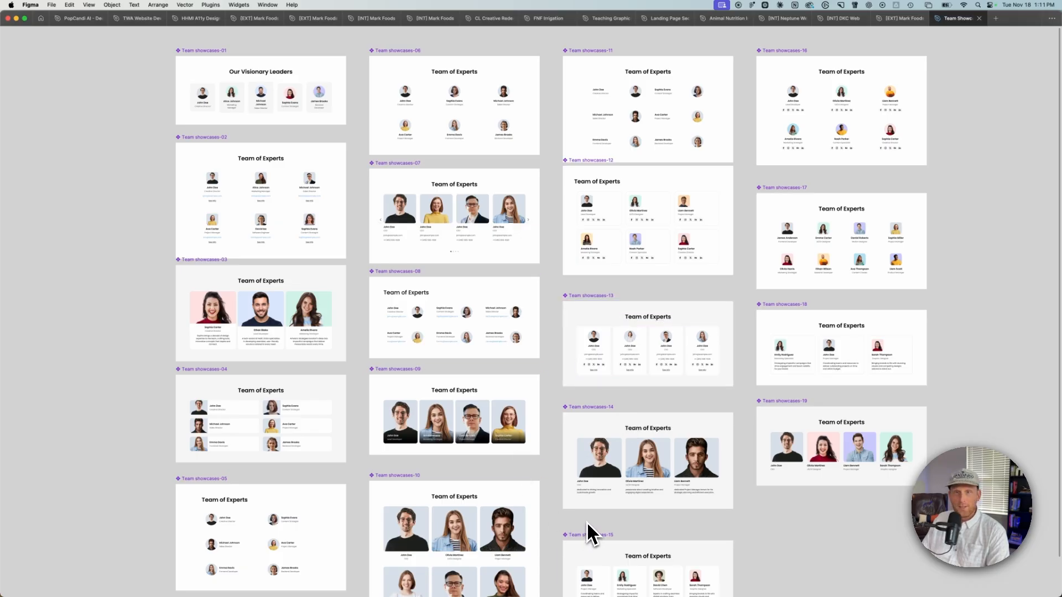
scroll(583, 521, up, 1)
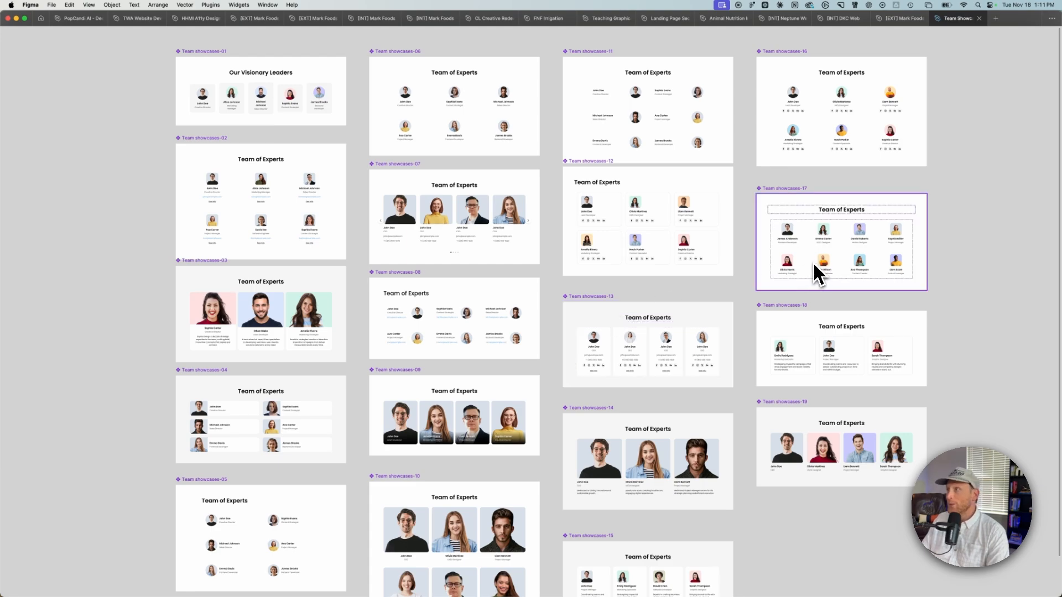
key(ctrl+Up)
click(975, 224)
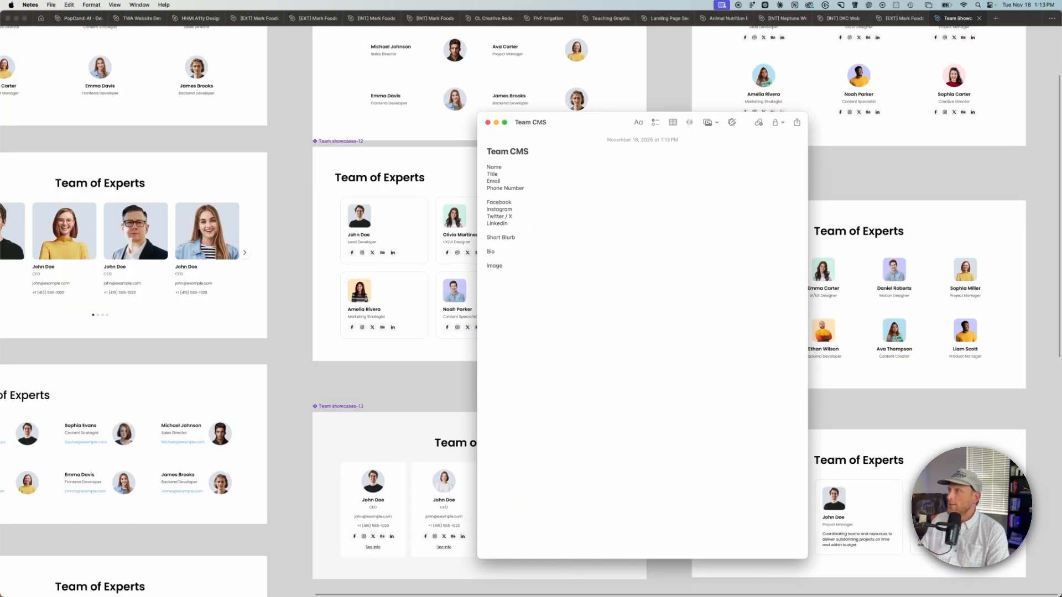
Step: Switch to the Webflow project's CMS and start a new collection named Team CL Creative
key(ctrl+Up)
click(699, 412)
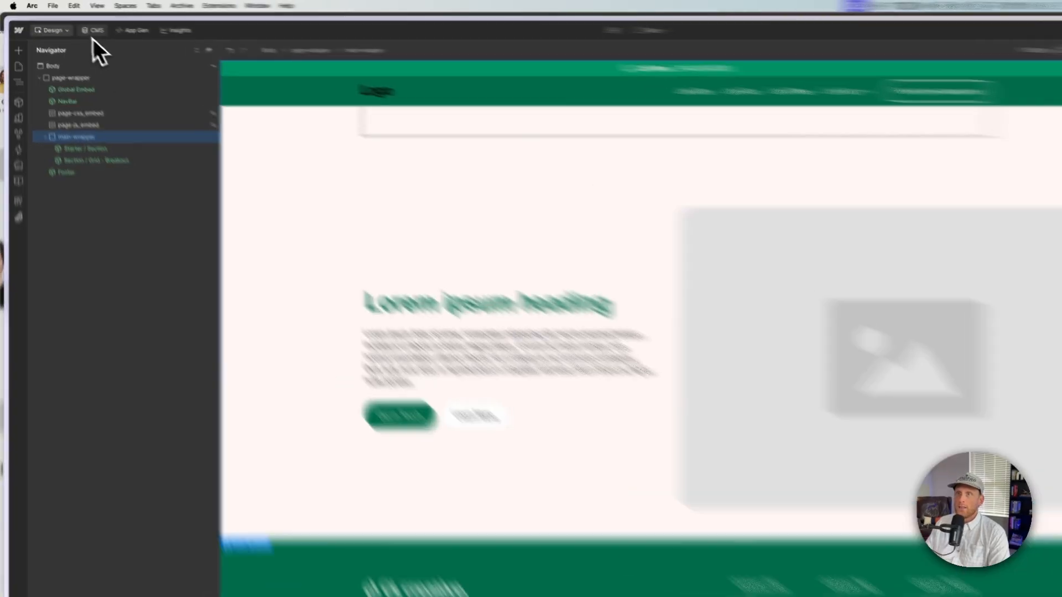
click(80, 26)
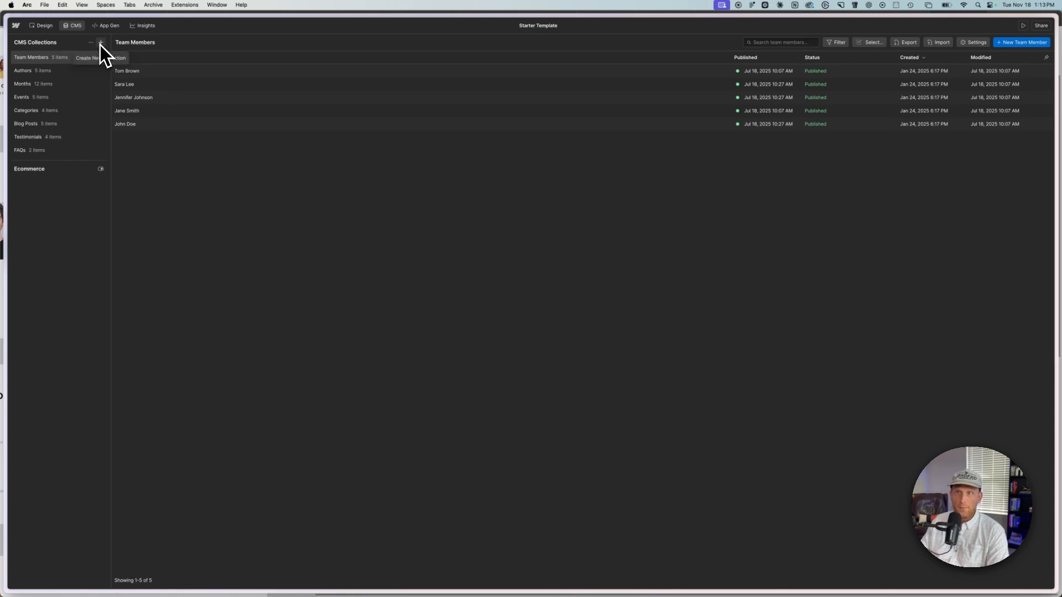
click(101, 43)
text(Team CL Cr)
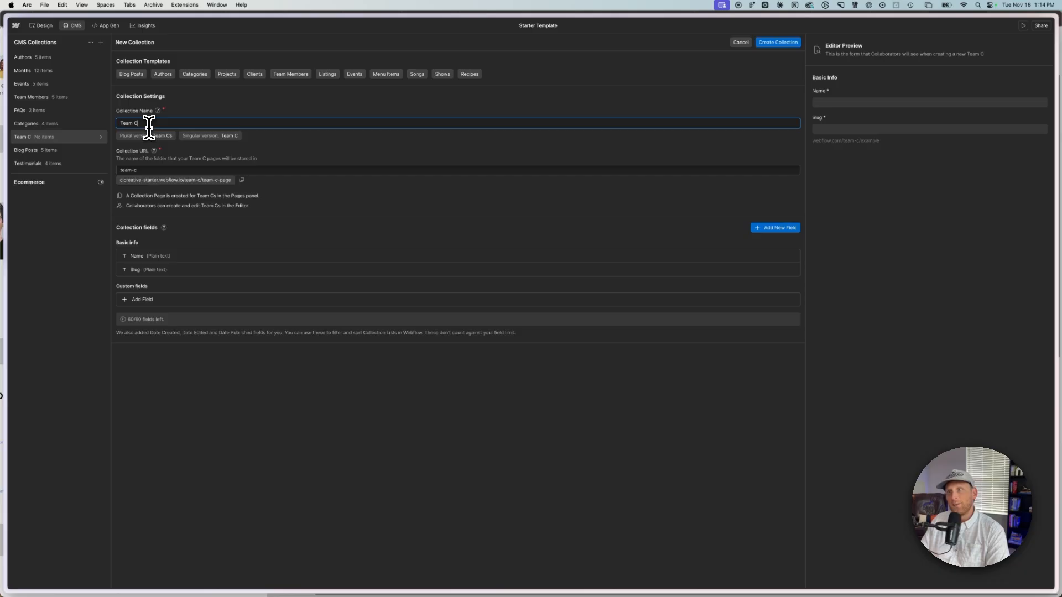
text(eative)
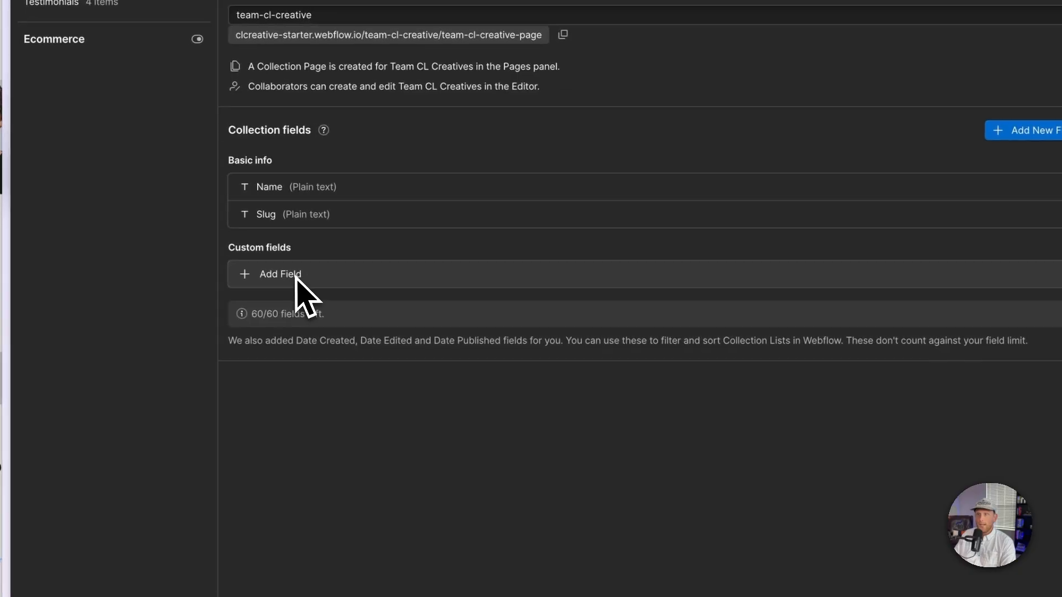
Step: Add a plain text field labelled Title with help text "Add in the person's title" and save it
click(296, 275)
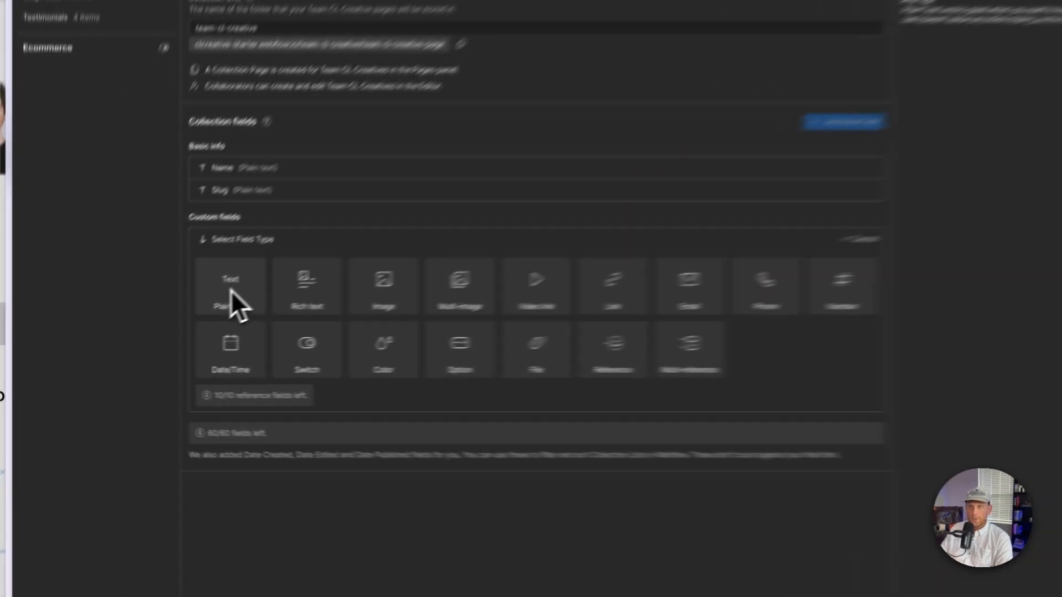
click(142, 338)
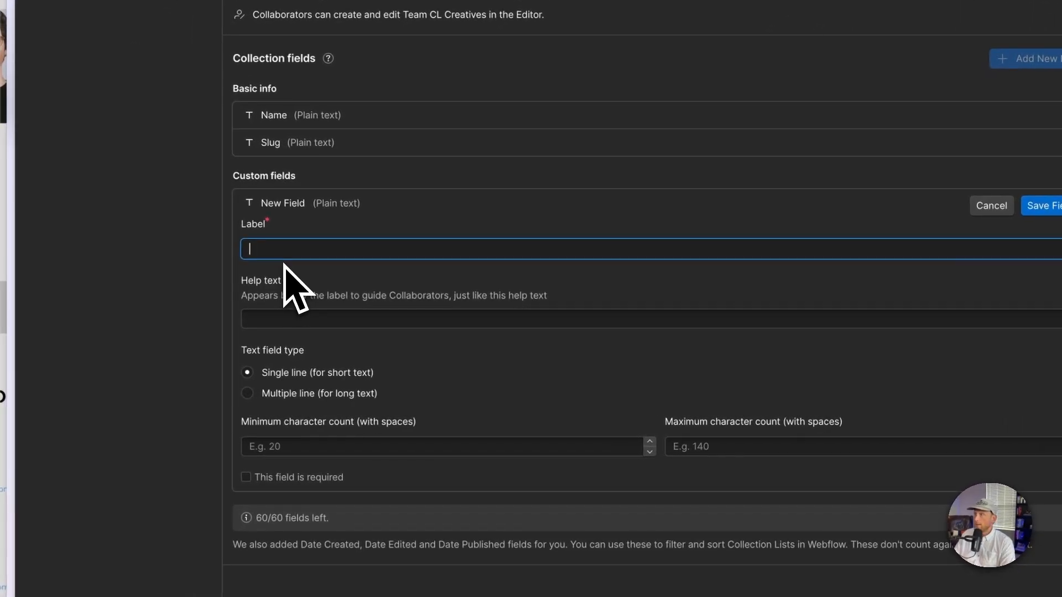
text(Title)
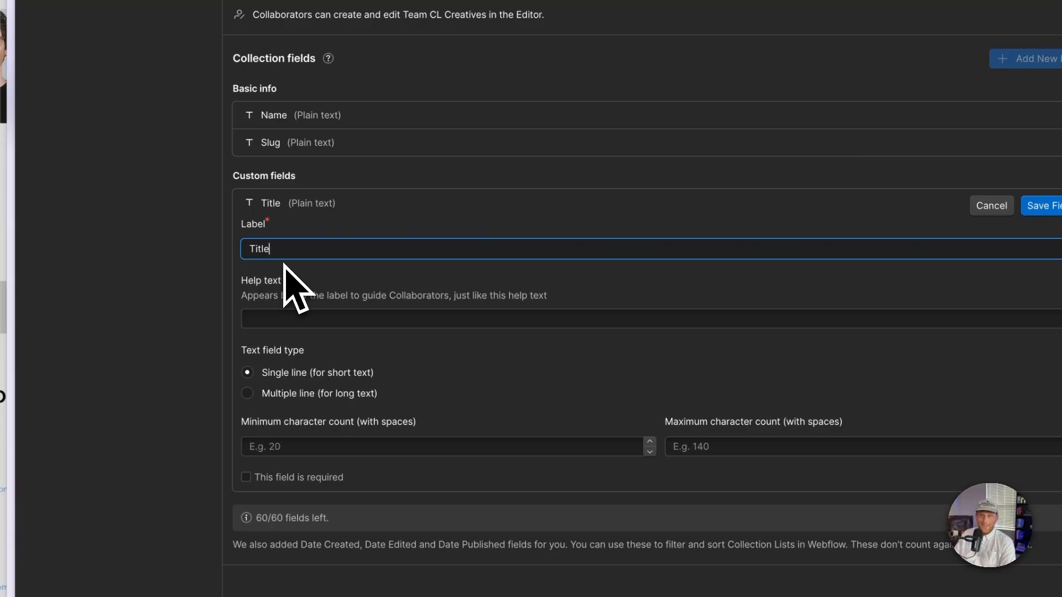
click(324, 319)
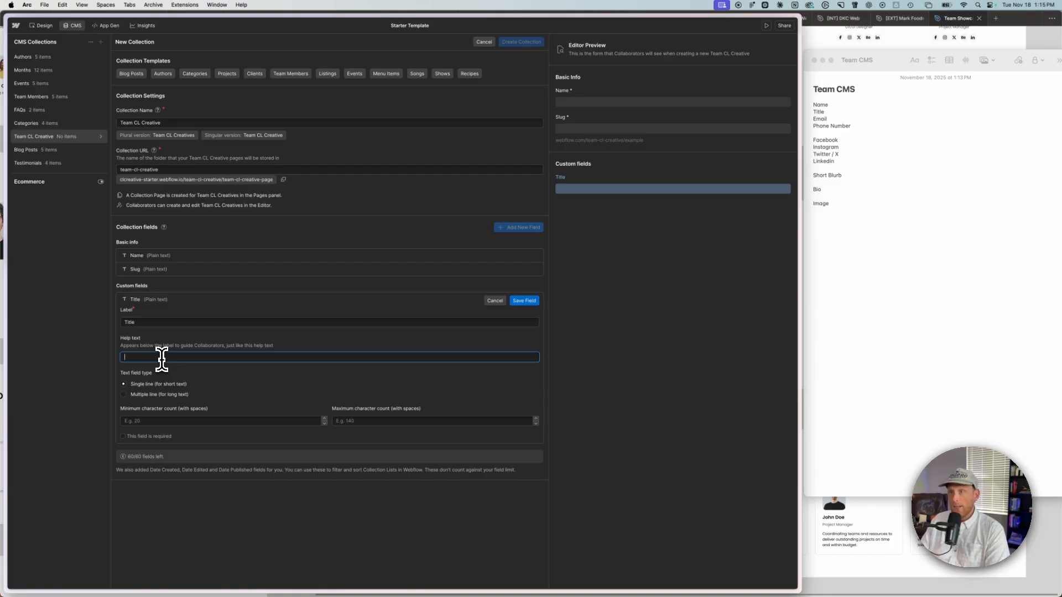
text(Add in the person's title)
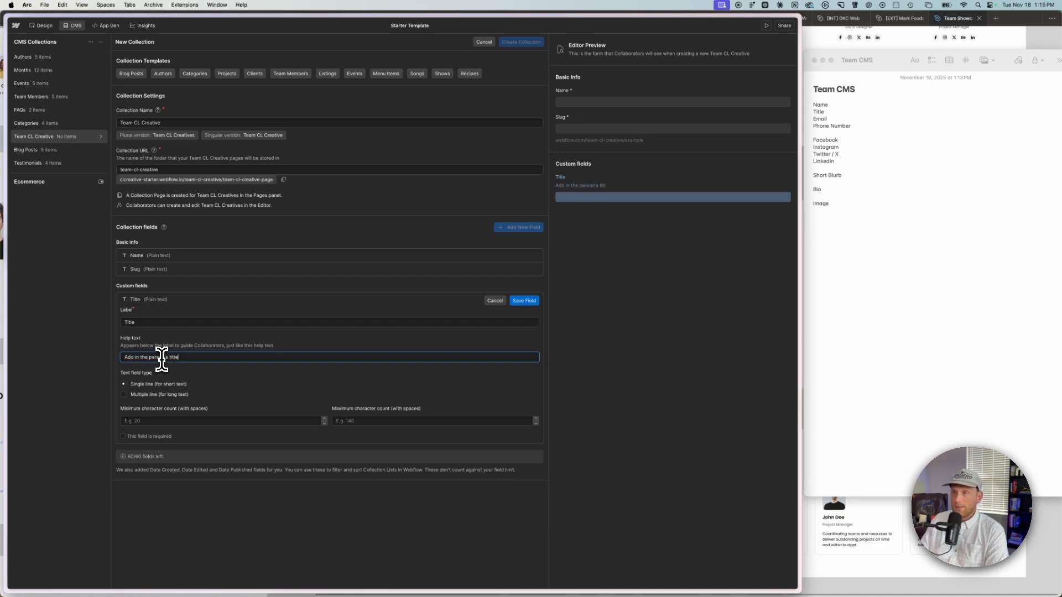
click(517, 302)
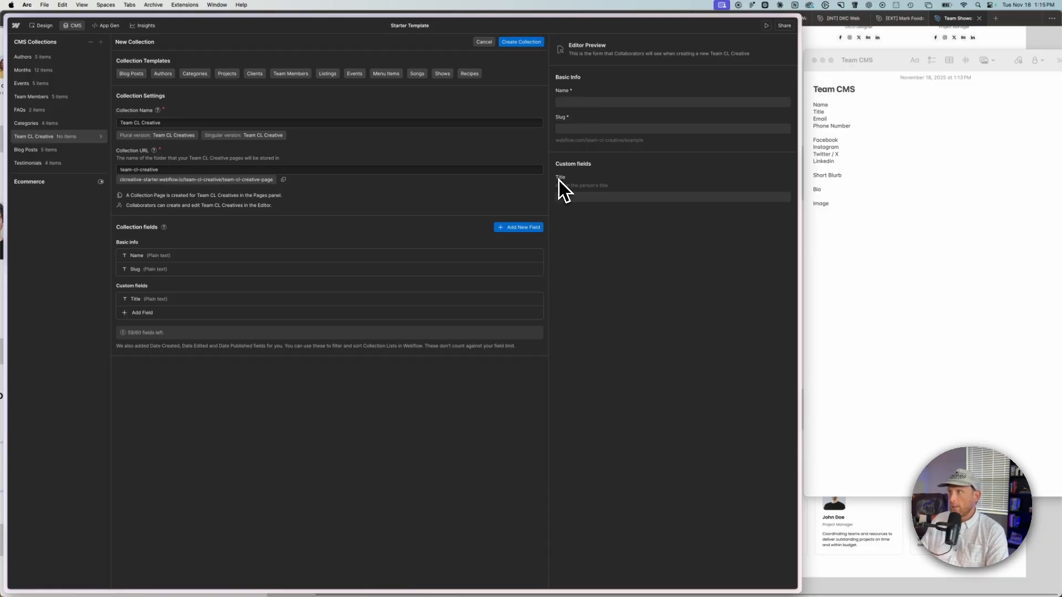
Step: Add an Email field labelled Email with help text "Add the person's email" and save it
click(150, 313)
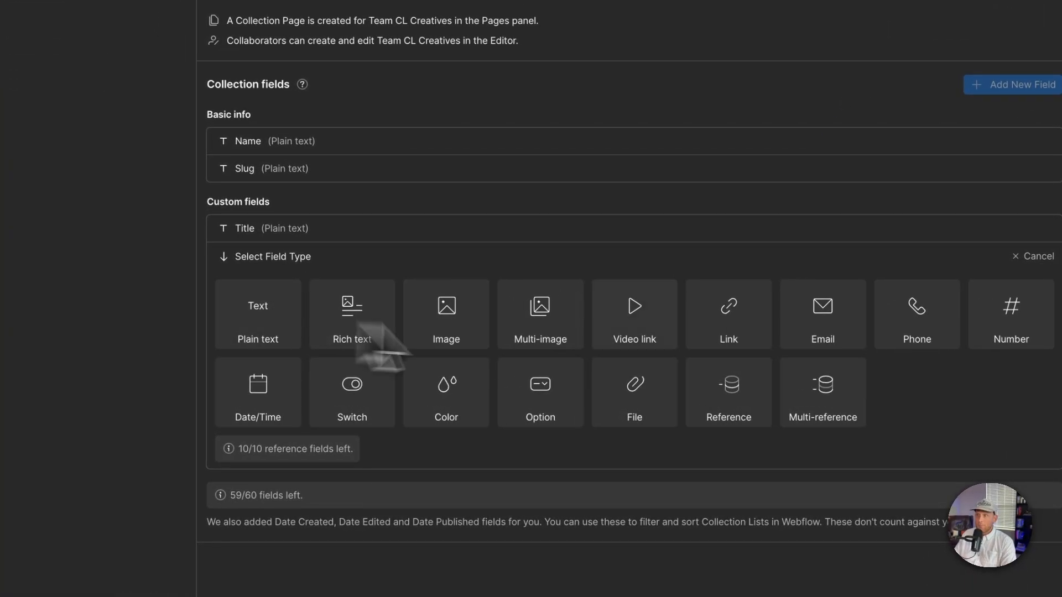
click(544, 301)
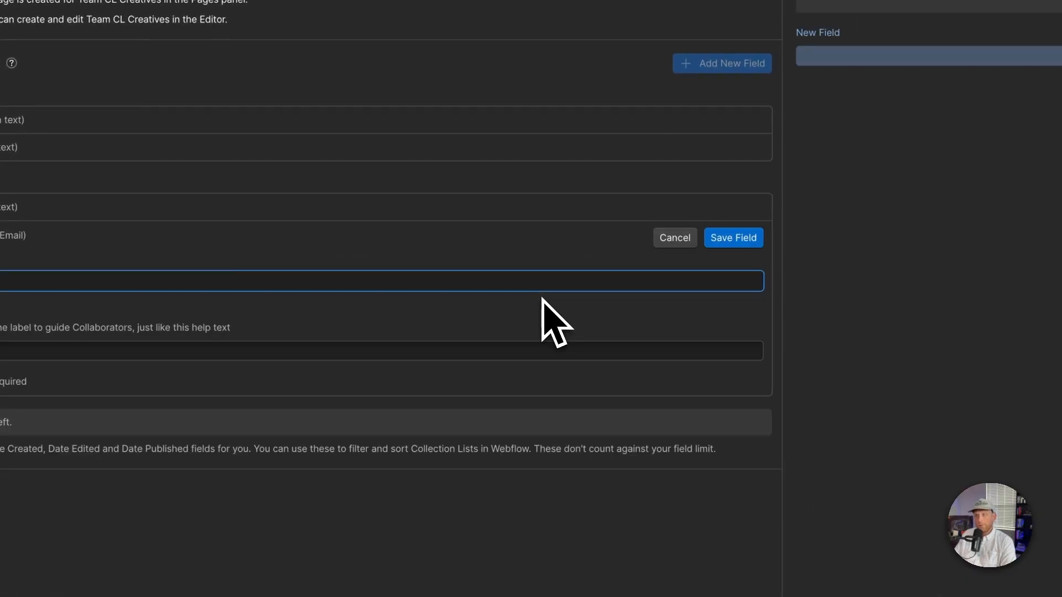
text(Ema)
key(Tab)
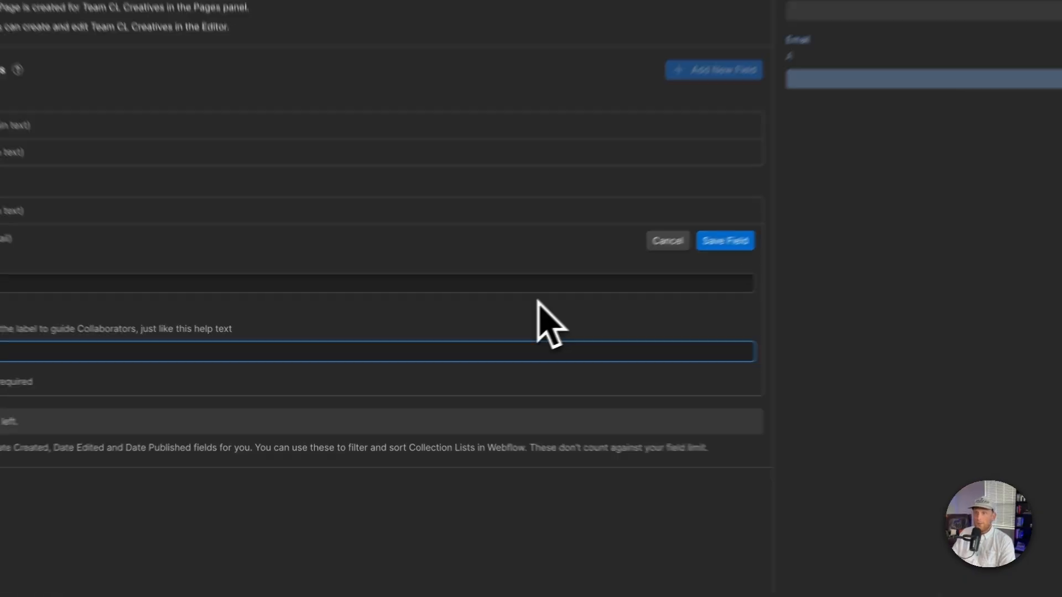
text(Add the person)
key(BackSpace)
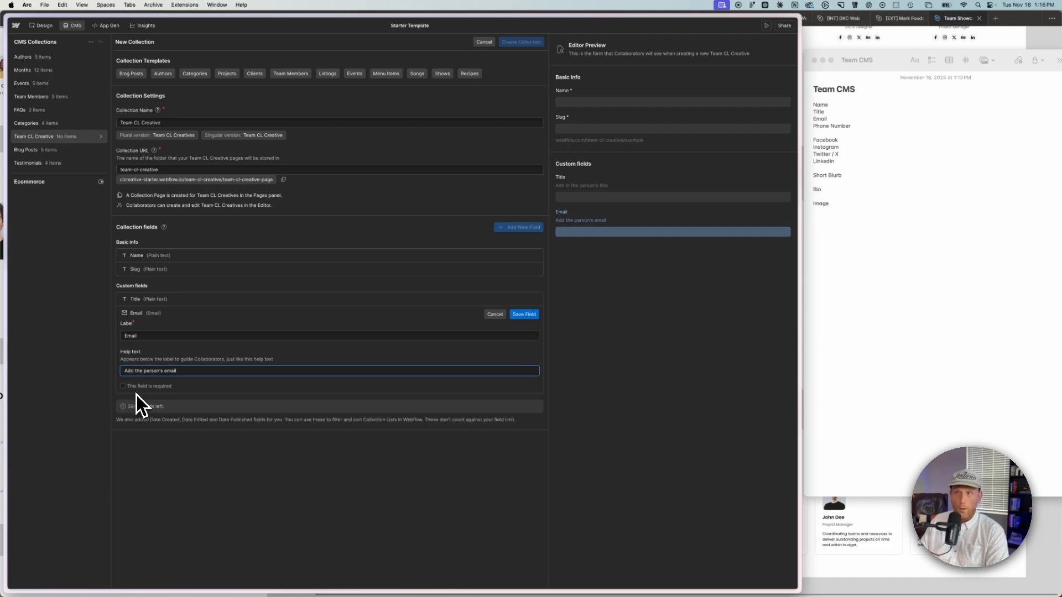
click(524, 314)
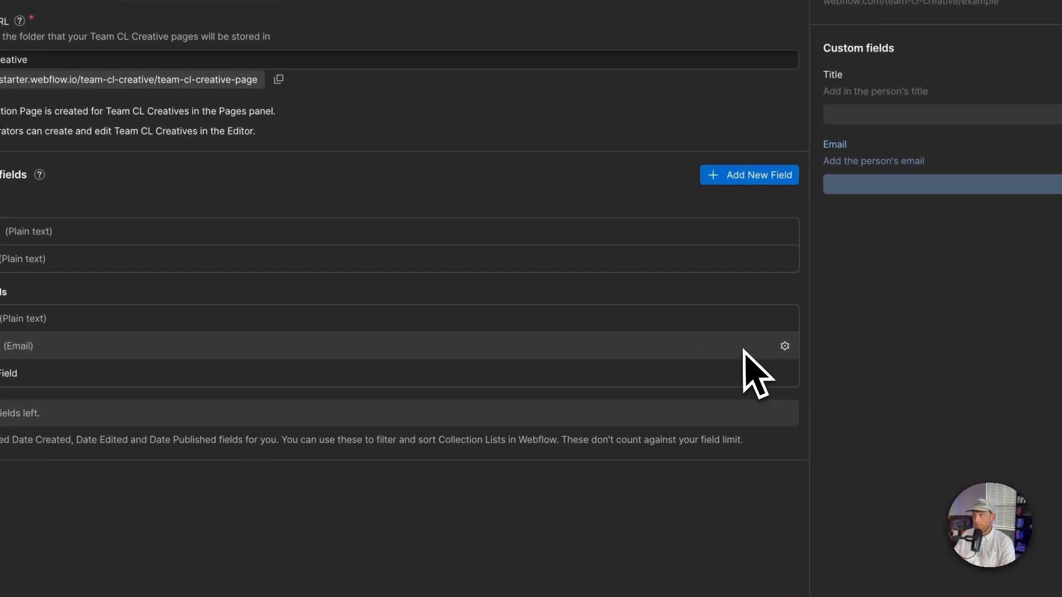
Step: Add a Phone field labelled Phone Number with help text "Add in the person's phone number" and save it
click(718, 187)
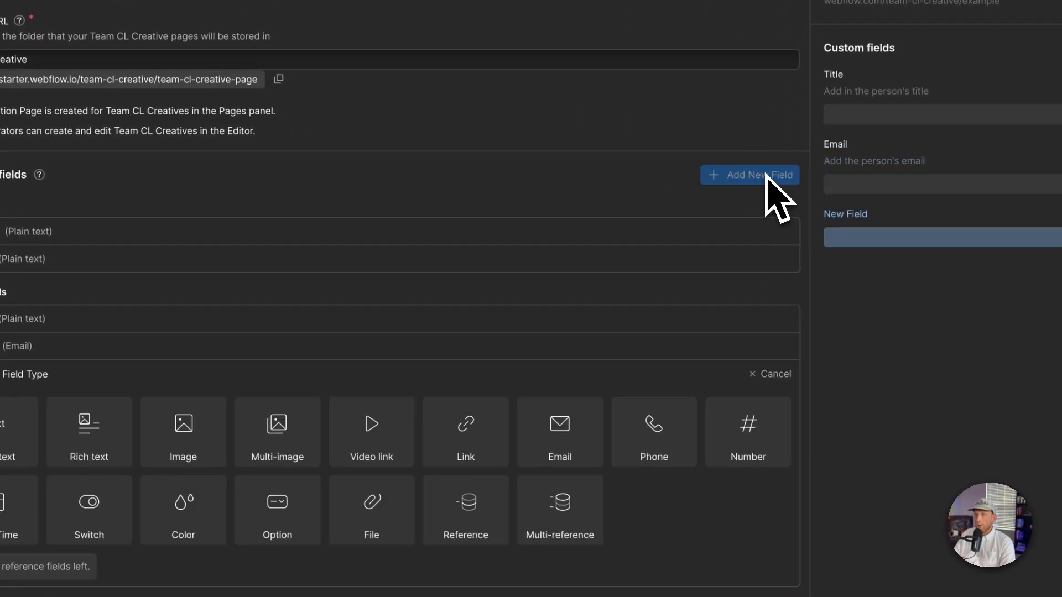
click(663, 443)
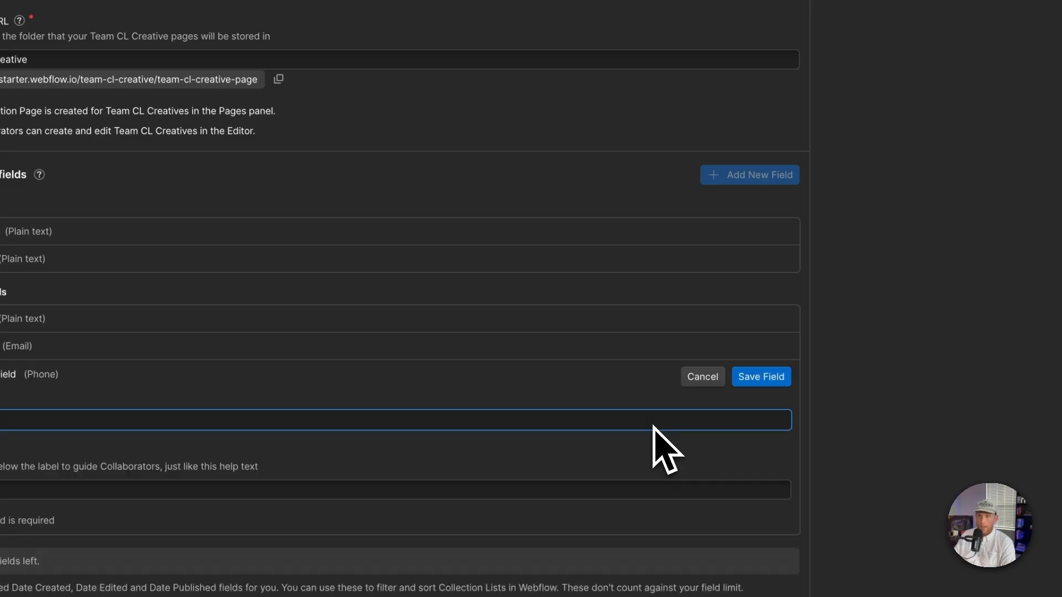
text(Phone Nu)
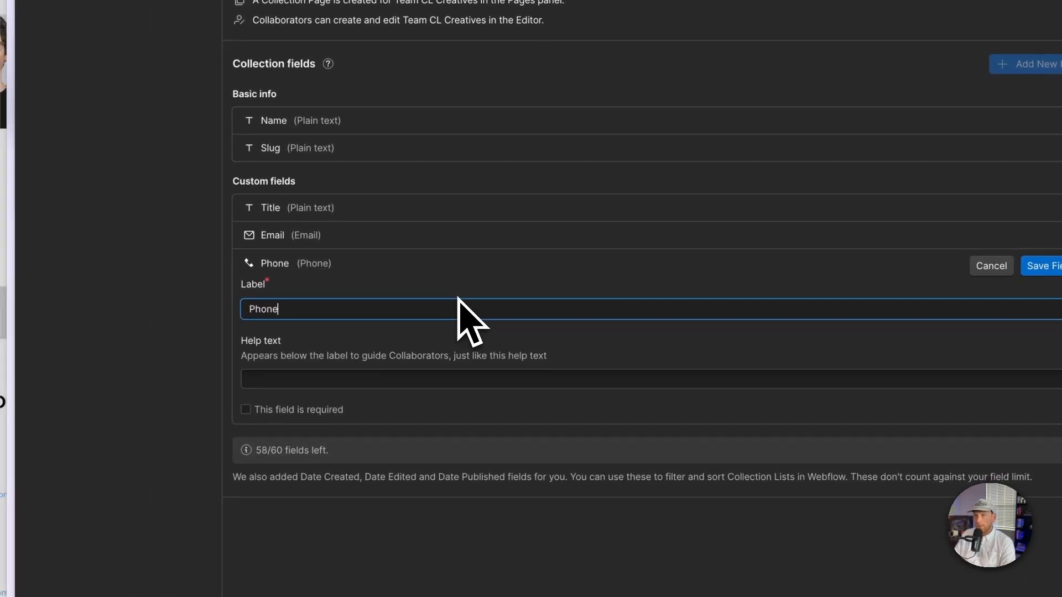
text(mber)
key(Return)
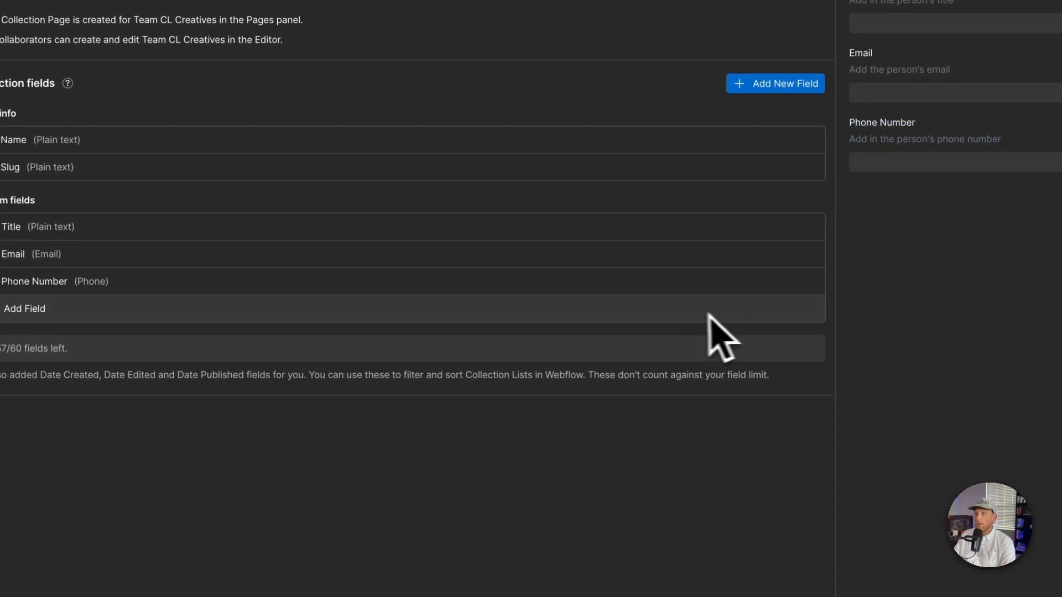
Step: Add Link fields labelled Facebook, Instagram and LinkedIn, each with a help text asking for the person's social link
click(50, 309)
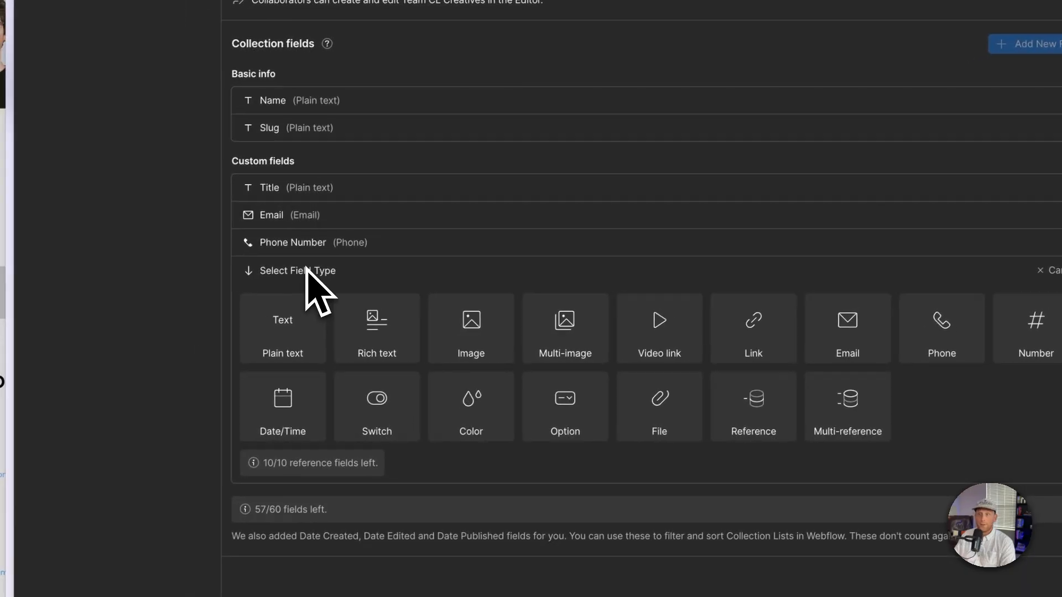
click(749, 332)
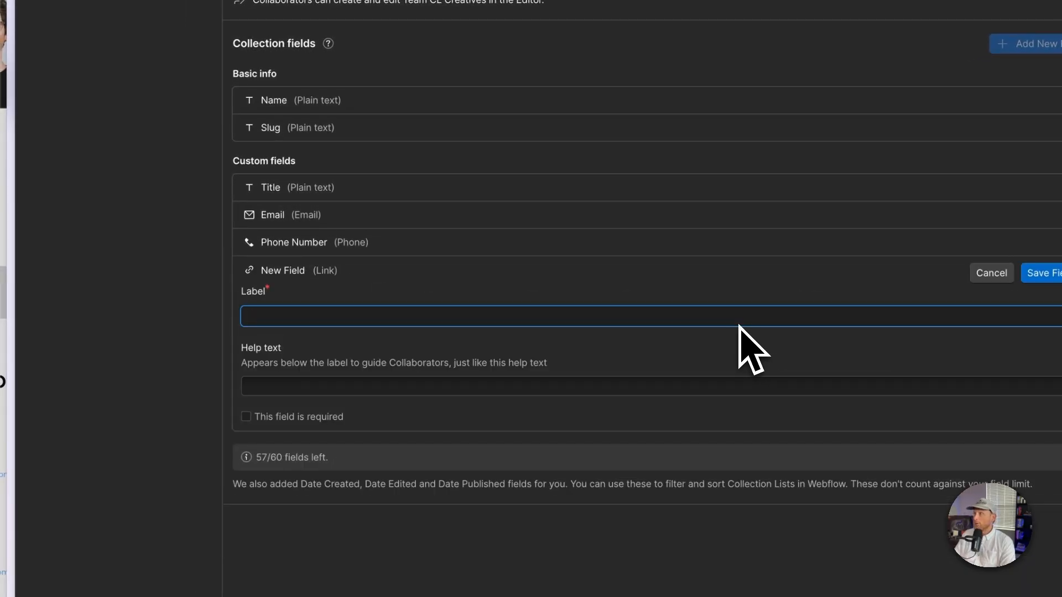
text(Facebook)
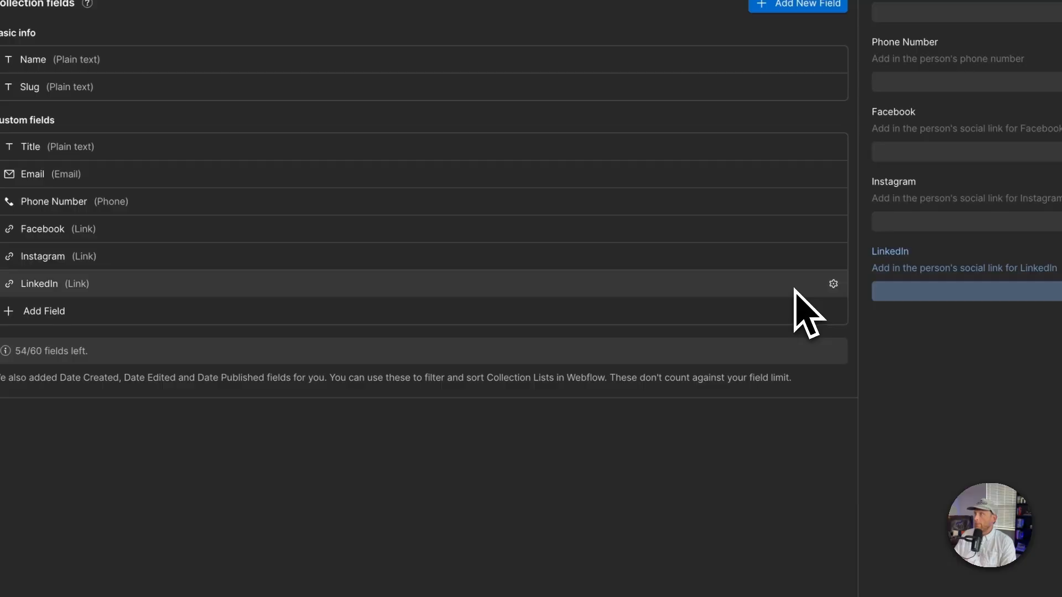
Step: Add a plain text field labelled Short Bio with help text "Add a short bio for the person. Keep to 1-2 lines." and save it
click(82, 310)
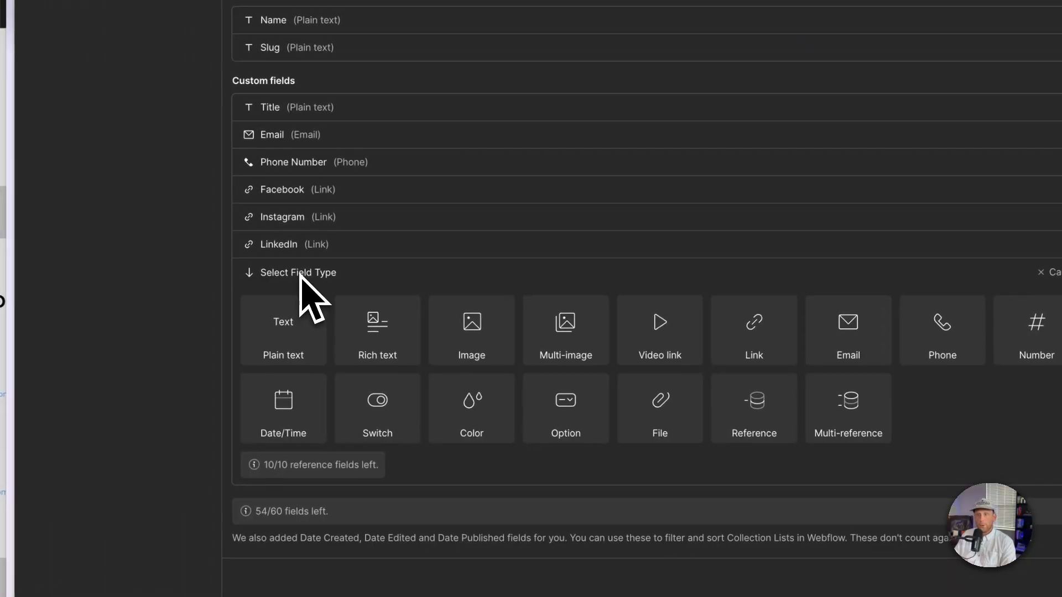
click(290, 335)
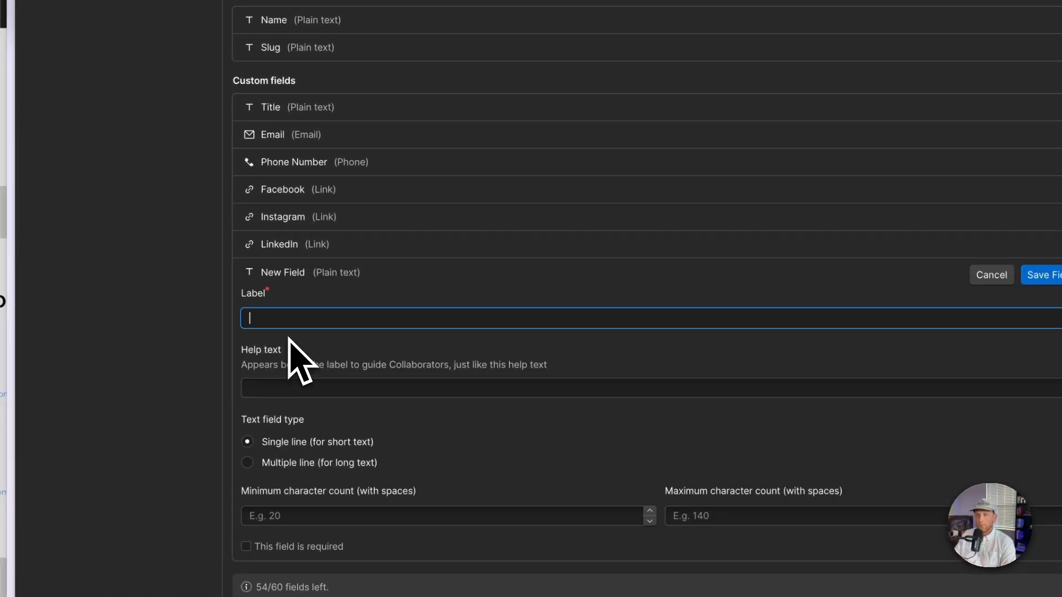
text(Short Bio)
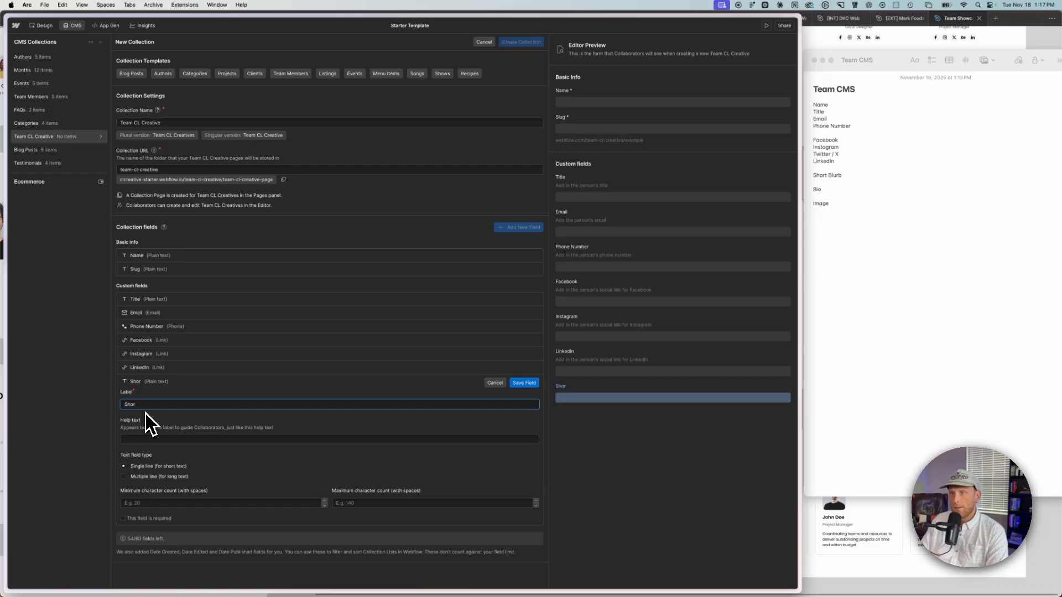
key(Tab)
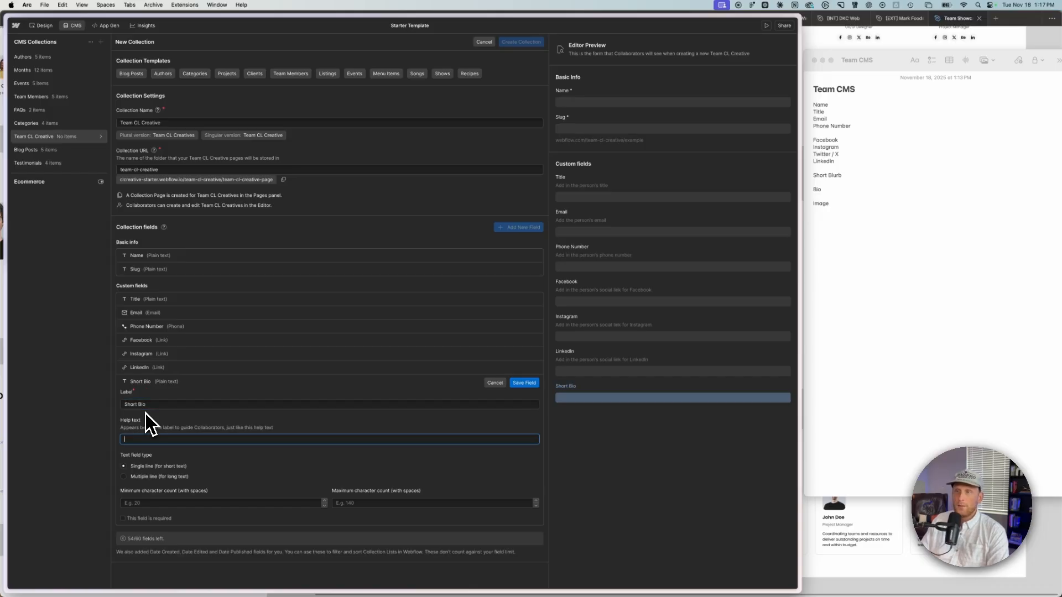
text(A)
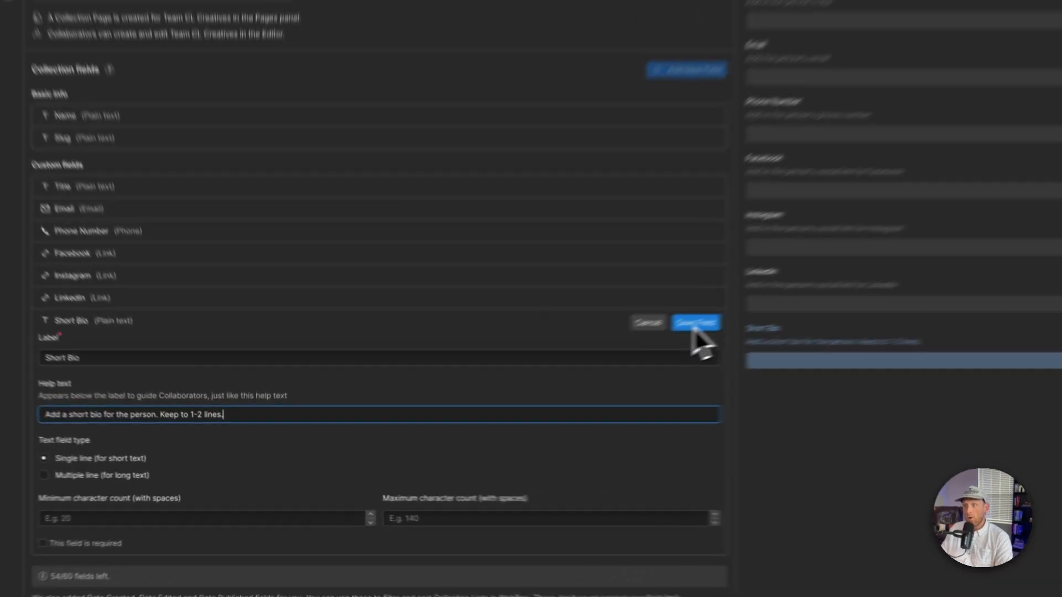
click(524, 383)
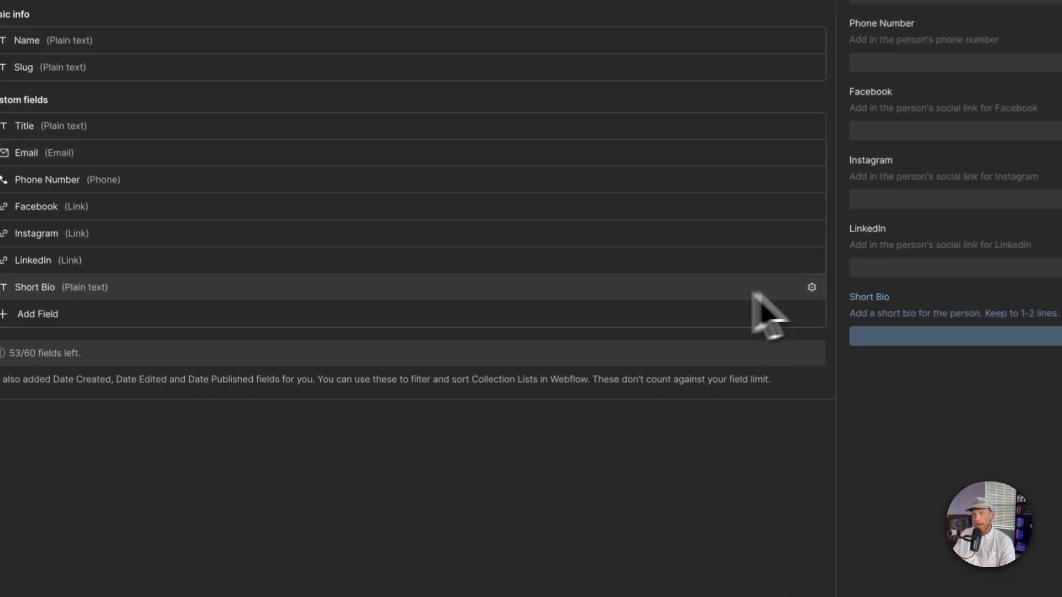
Step: Add a Rich text field labelled Bio with help text "Add in the person's full bio. This is a rich text field..." and save it
click(147, 395)
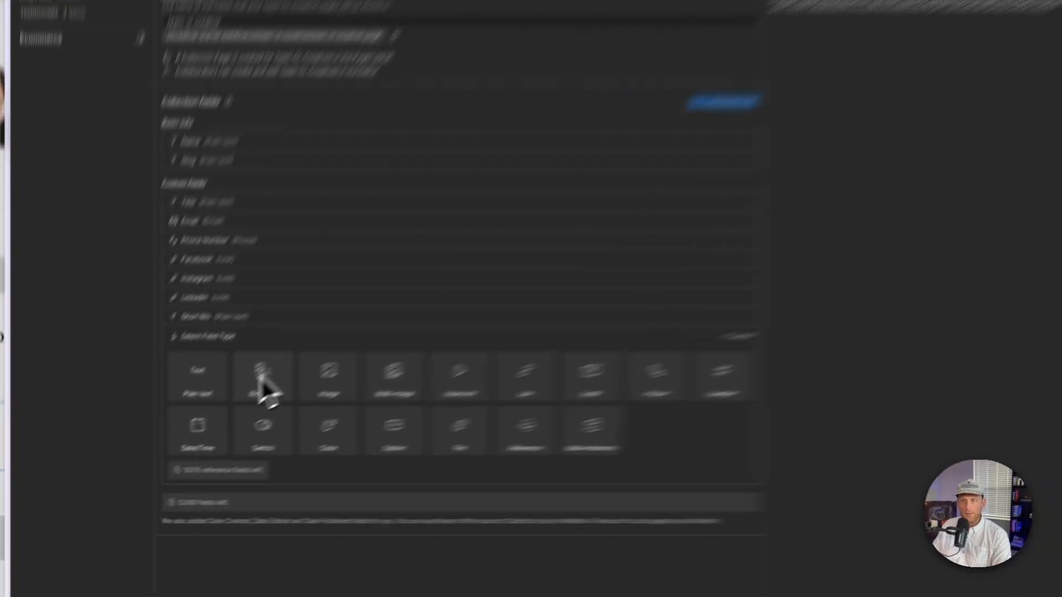
click(188, 423)
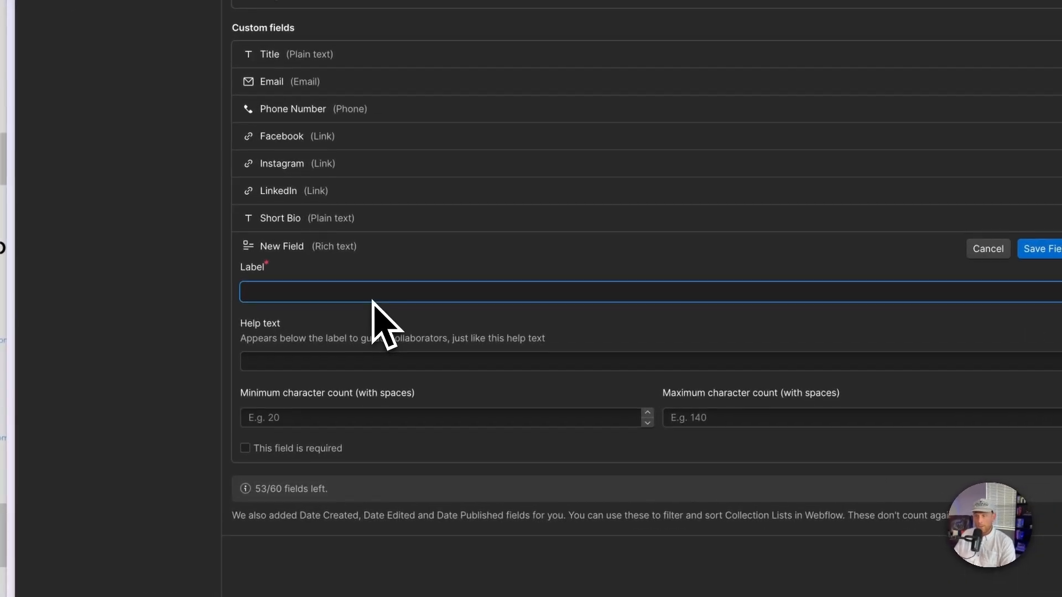
text(Bio)
key(Tab)
text(Add in the person's full bio)
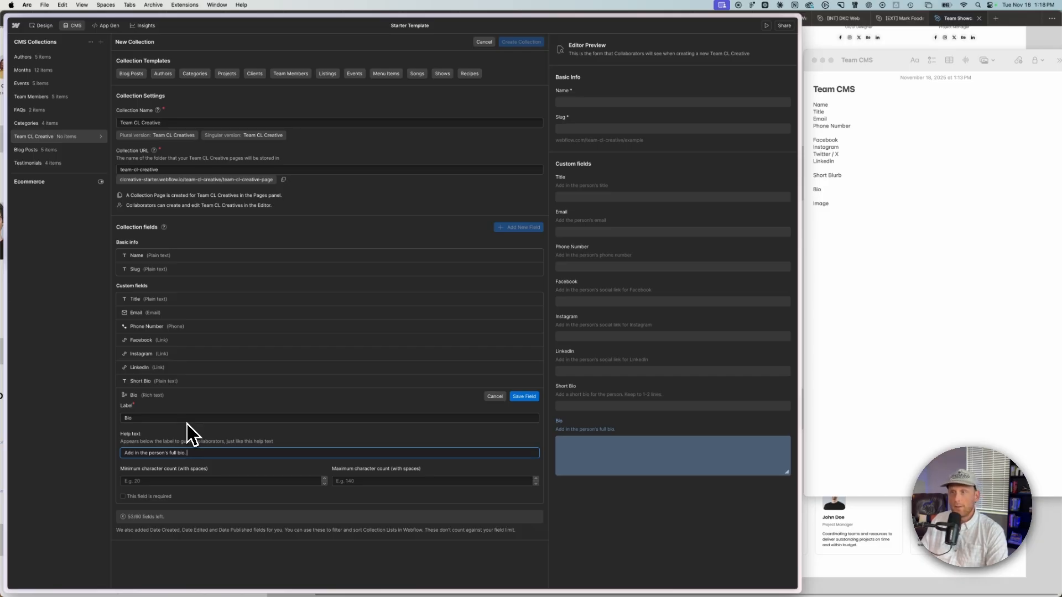
text(This is a rich text field so they can add links, quotes, etc.)
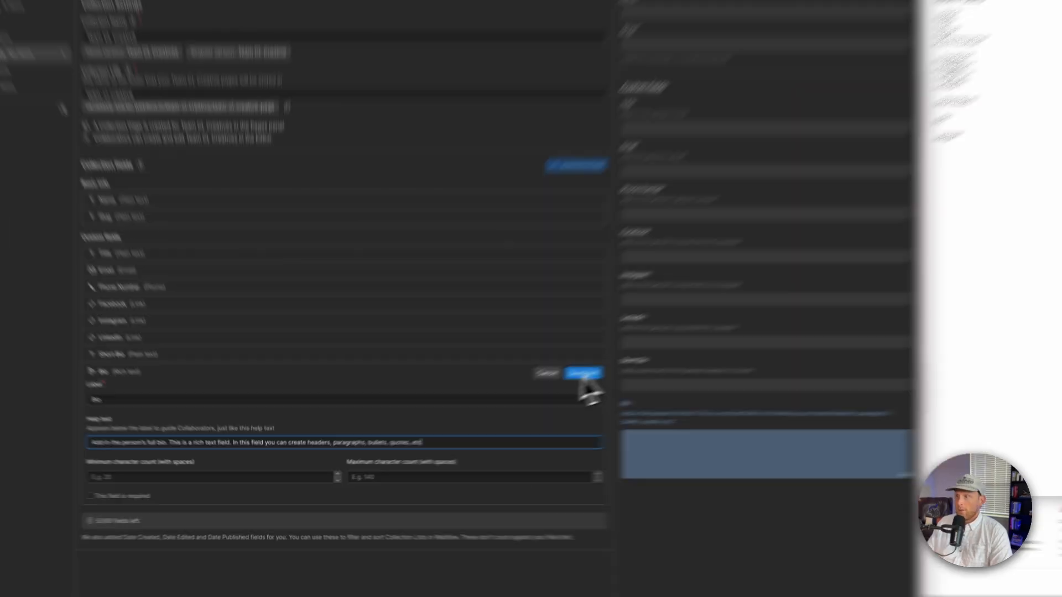
click(523, 396)
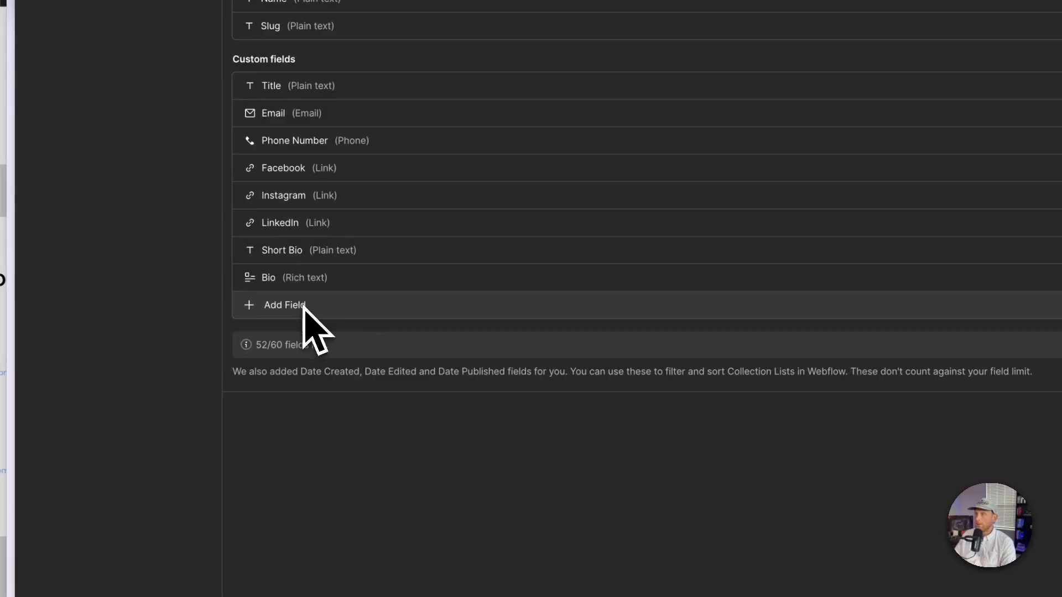
Step: Rename the Bio field's label to Full Bio and save it
click(317, 286)
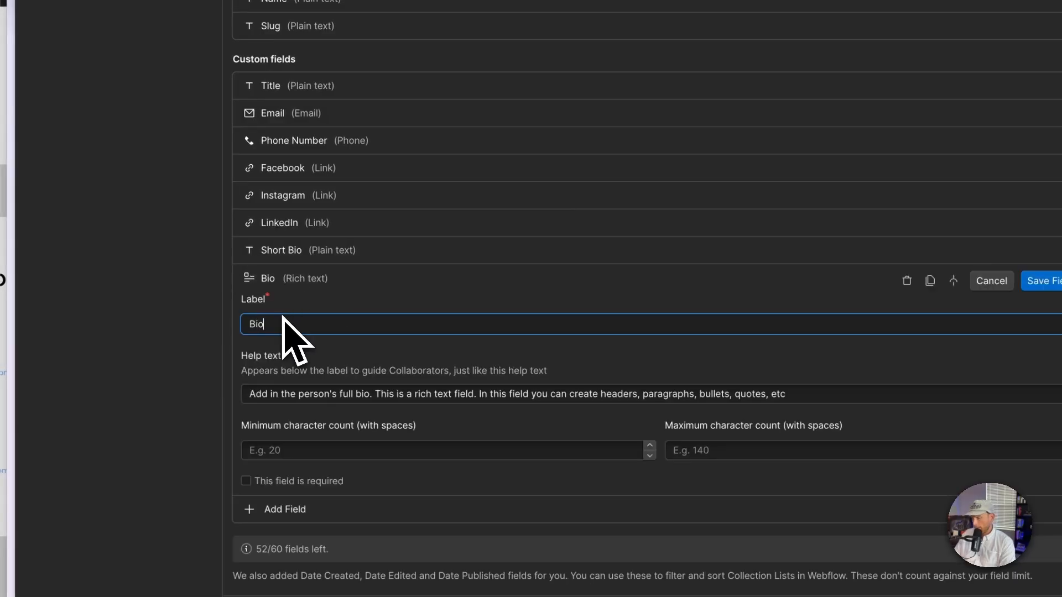
text(Full)
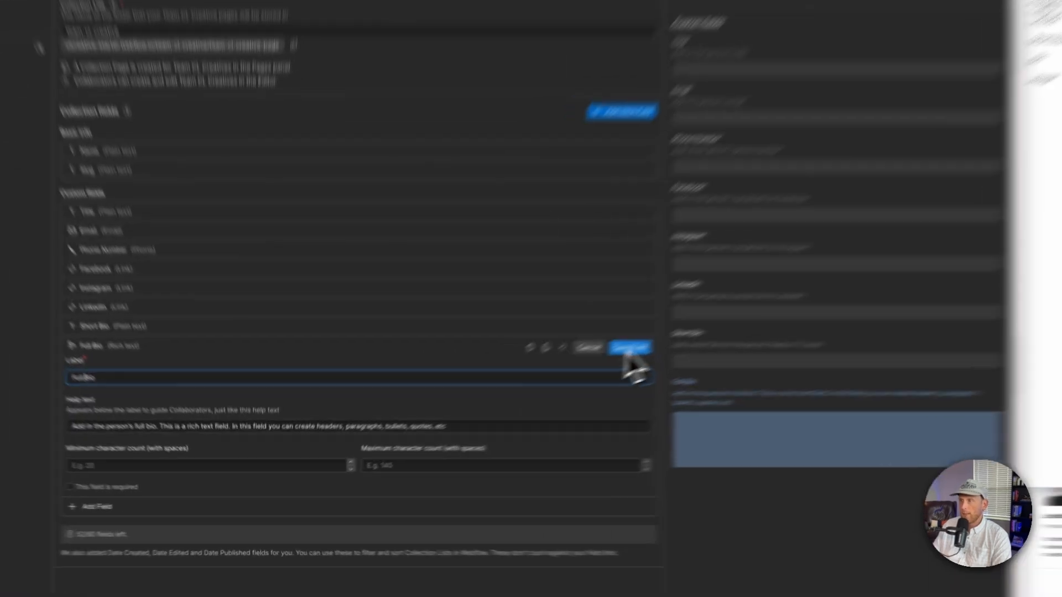
click(524, 396)
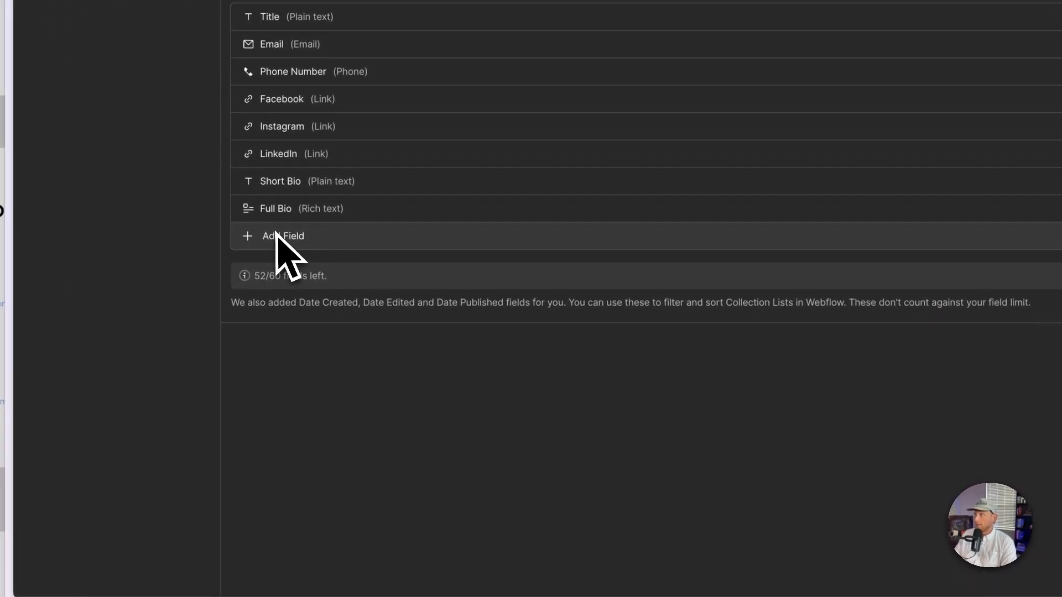
Step: Add an Image field labelled Image with help text "Please add in a square image. Dimensions should be a minimum of 500px x 500px" and save it
click(113, 276)
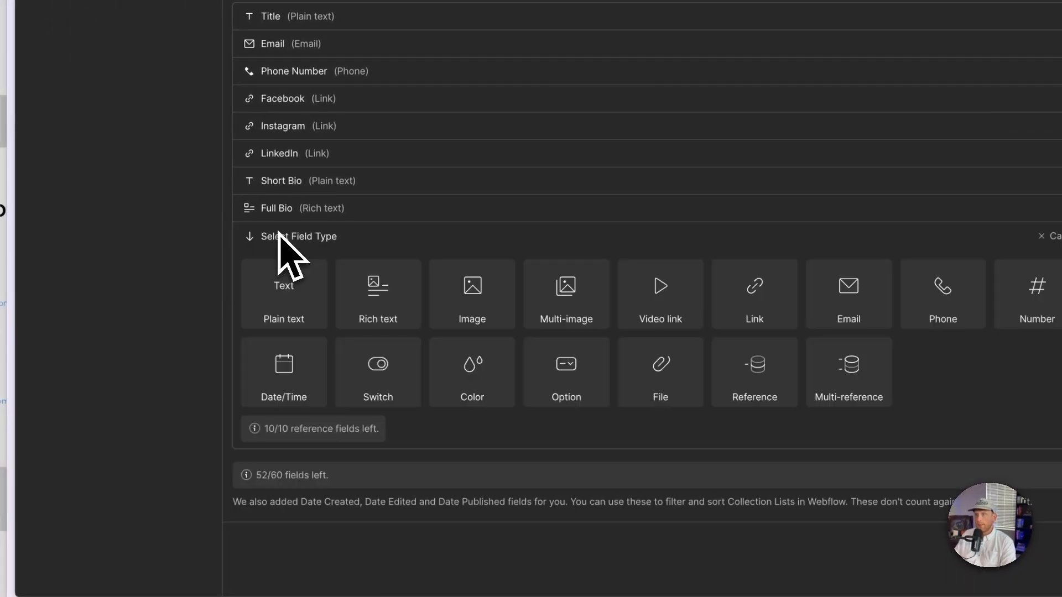
click(463, 296)
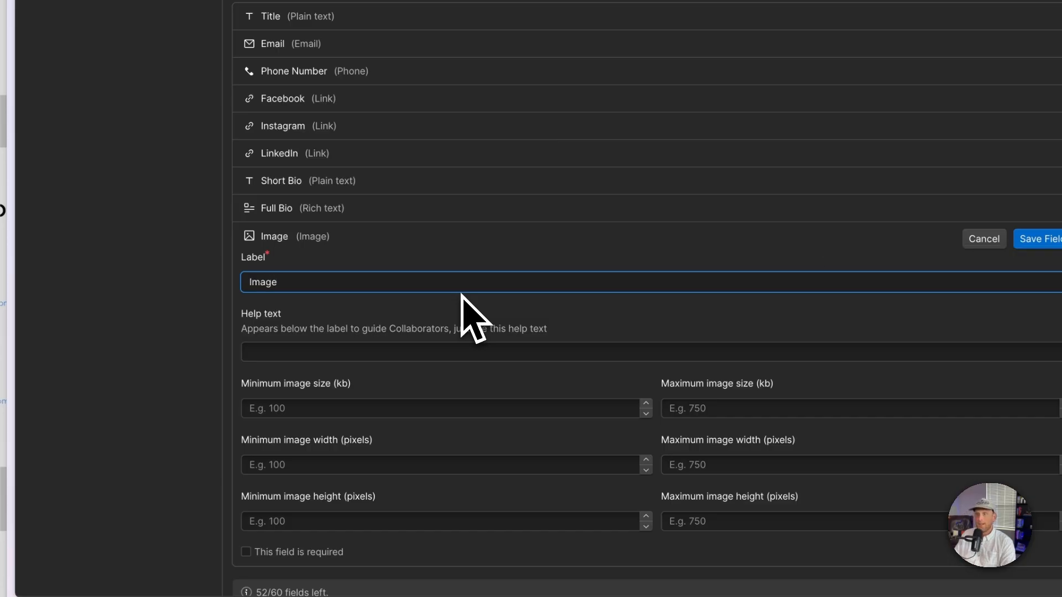
click(435, 353)
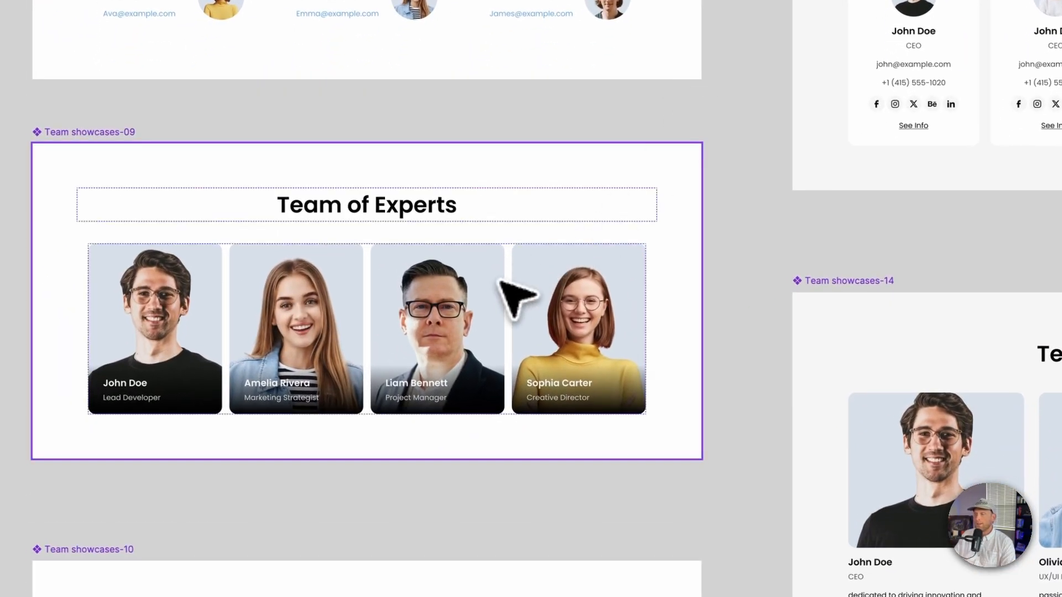
drag(660, 592, 730, 126)
drag(194, 232, 464, 509)
drag(615, 15, 259, 519)
drag(808, 226, 256, 356)
drag(833, 392, 582, 368)
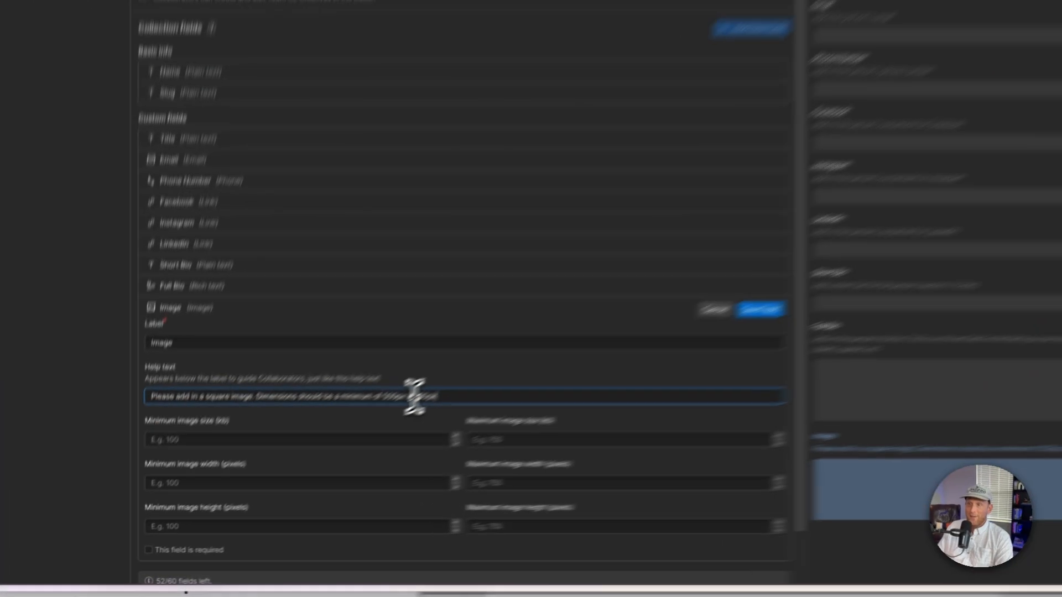
click(295, 466)
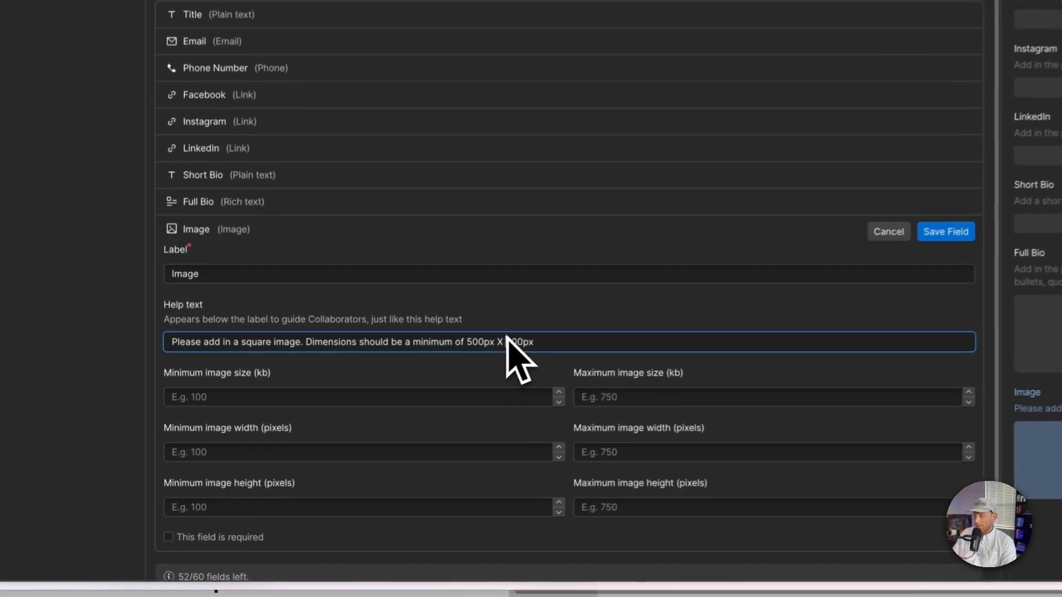
key(BackSpace)
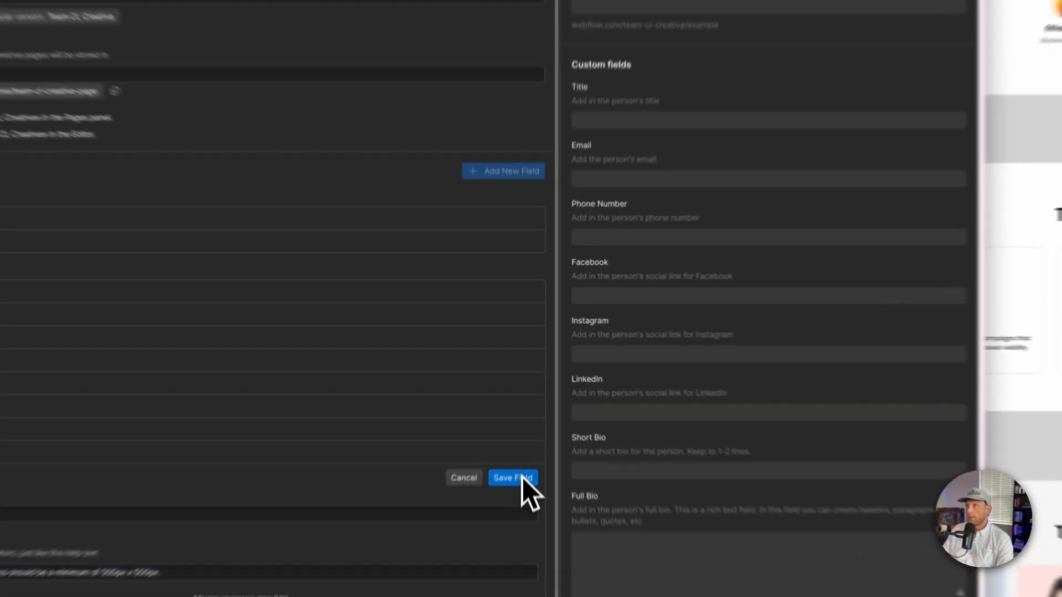
click(520, 410)
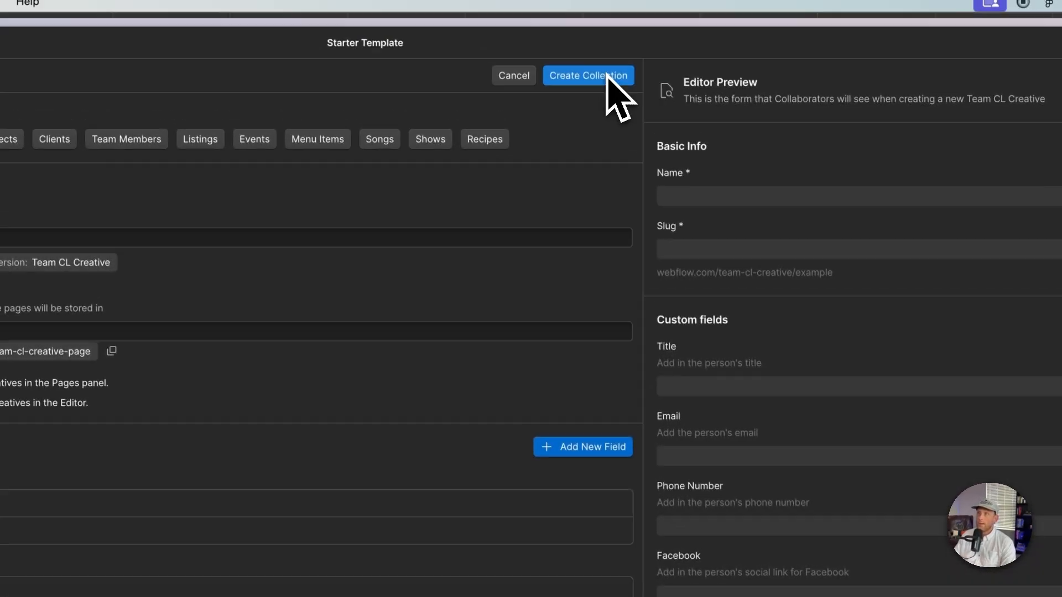
Step: Create the Team CL Creatives collection and generate sample items for it
click(586, 2)
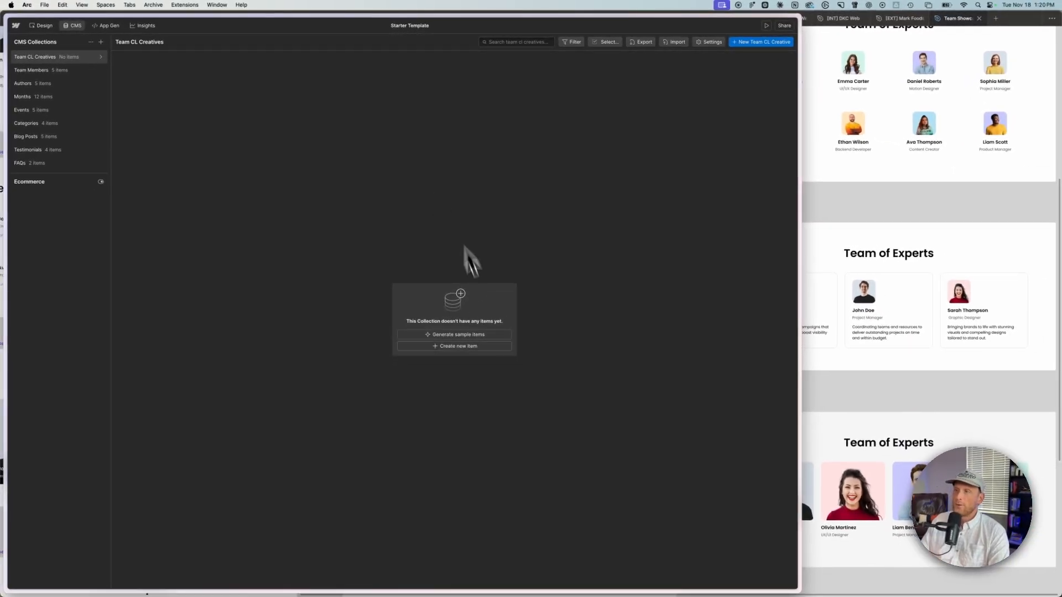
click(434, 334)
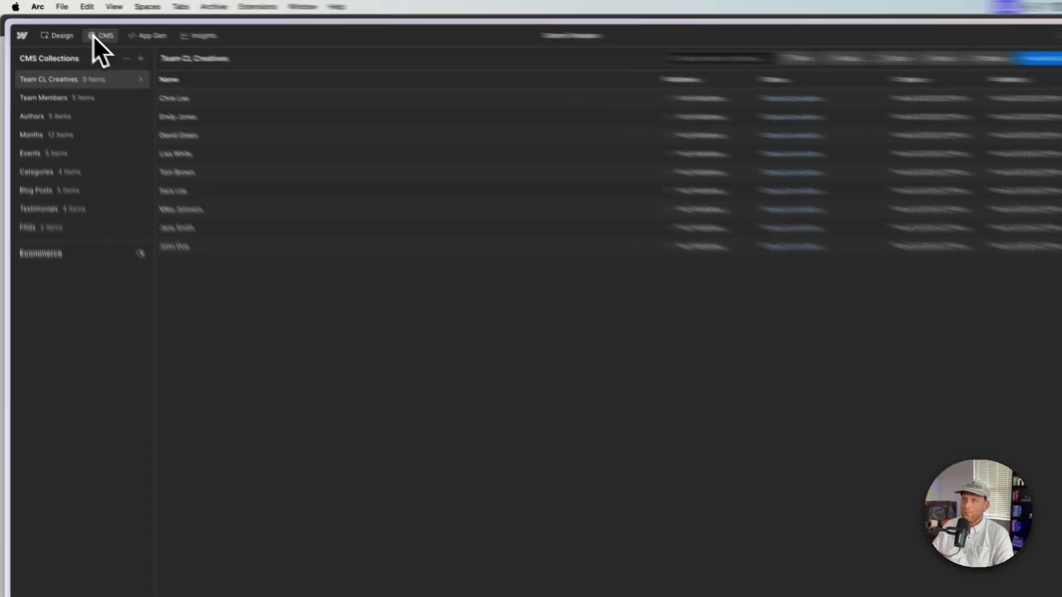
Step: Insert a Section into the page's main-wrapper in the Designer
click(69, 26)
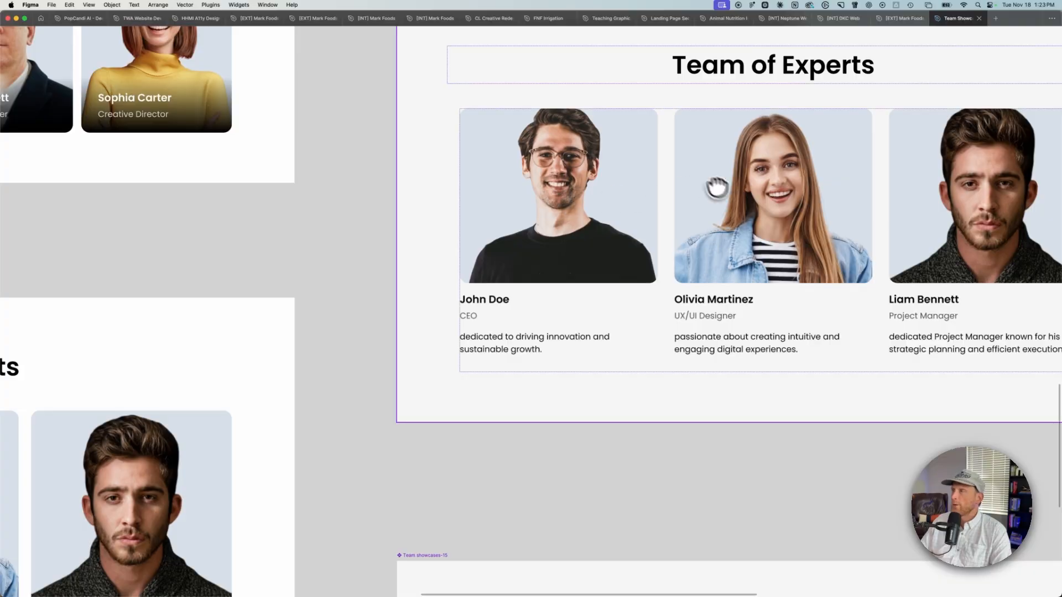
scroll(719, 249, down, 2)
scroll(719, 248, down, 5)
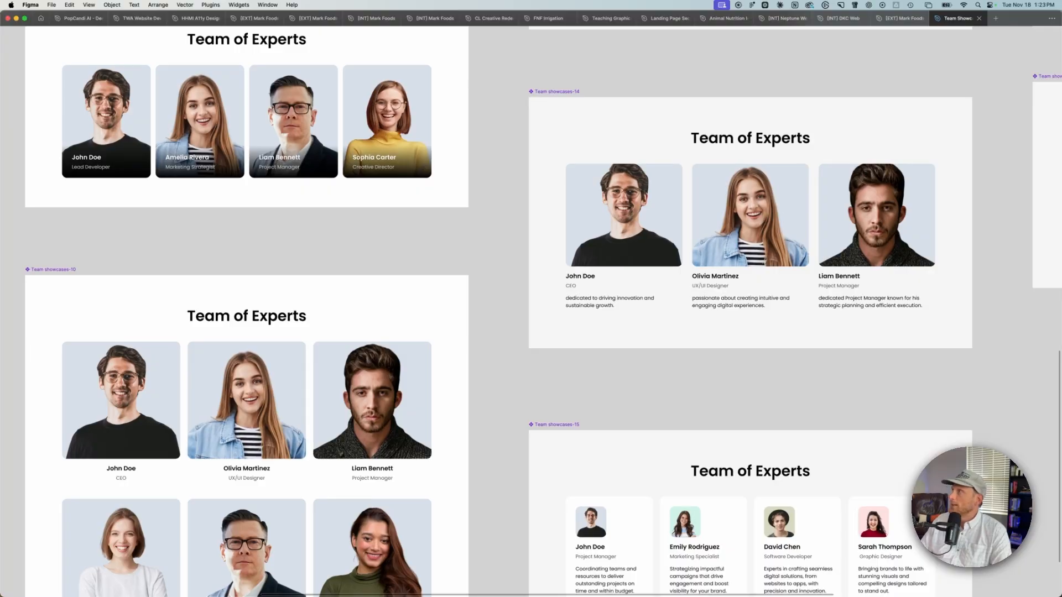
key(ctrl+Up)
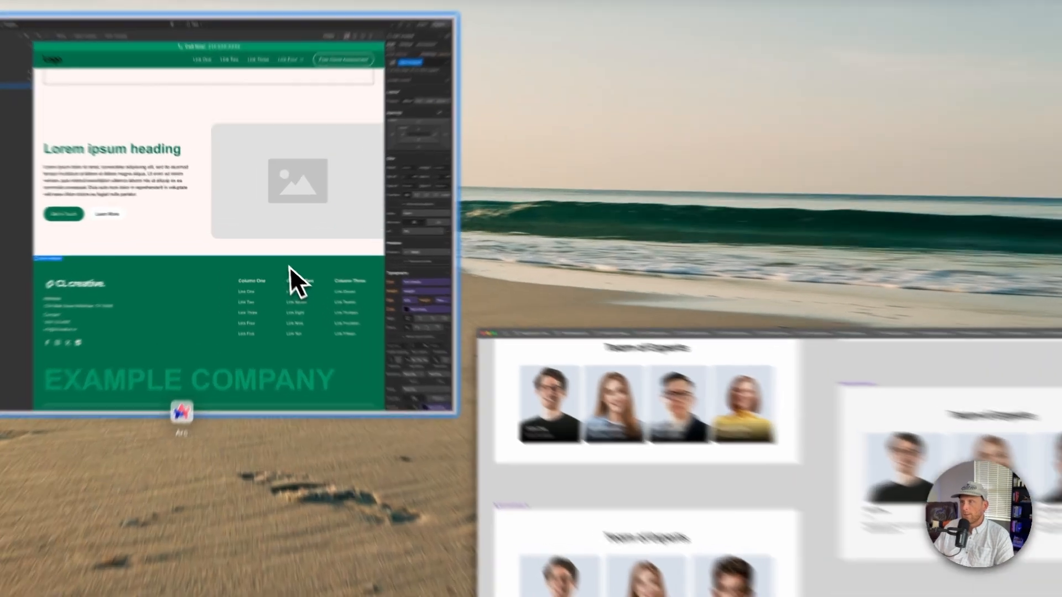
click(276, 254)
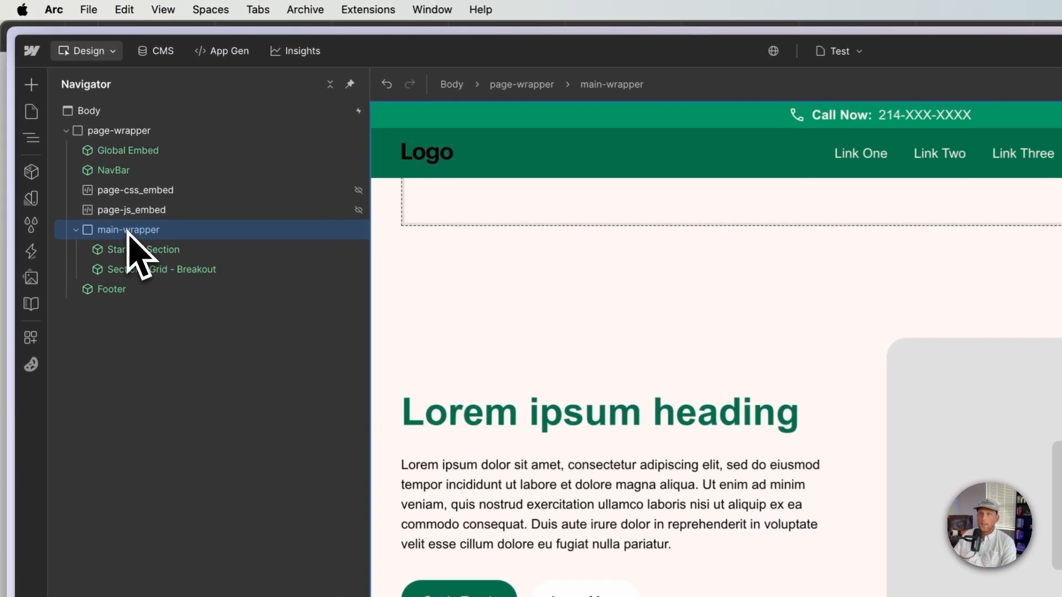
key(super+e)
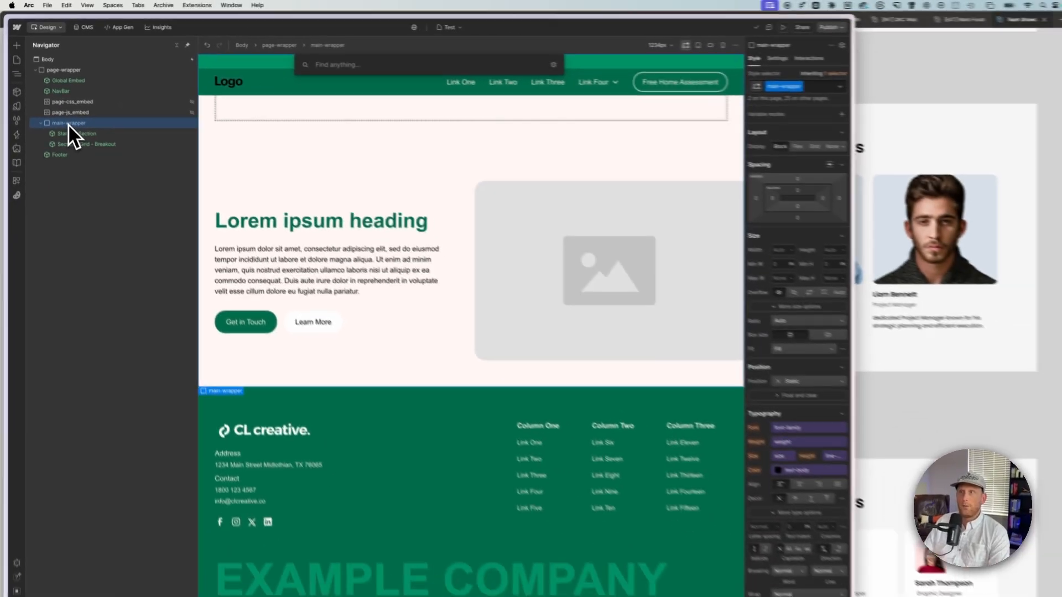
text(sect)
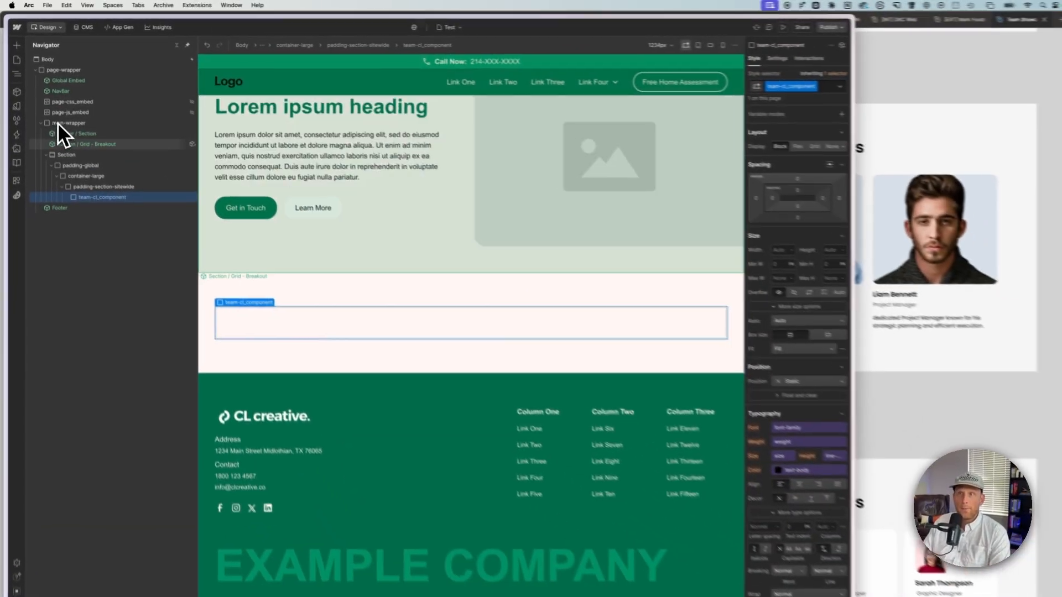
Step: Add a Collection List element inside the team-cl_component container
key(super+e)
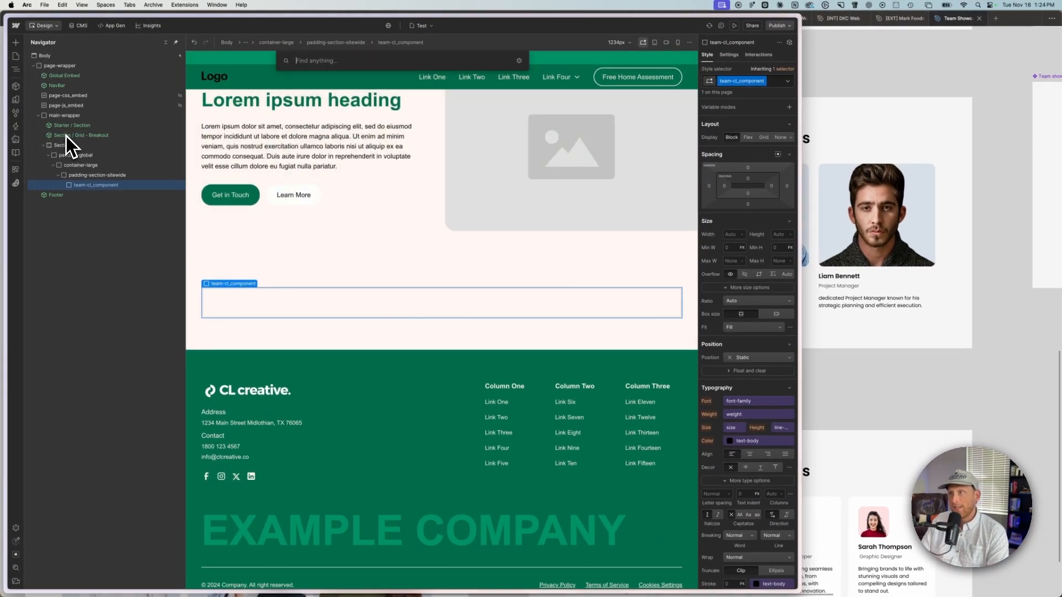
text(cs)
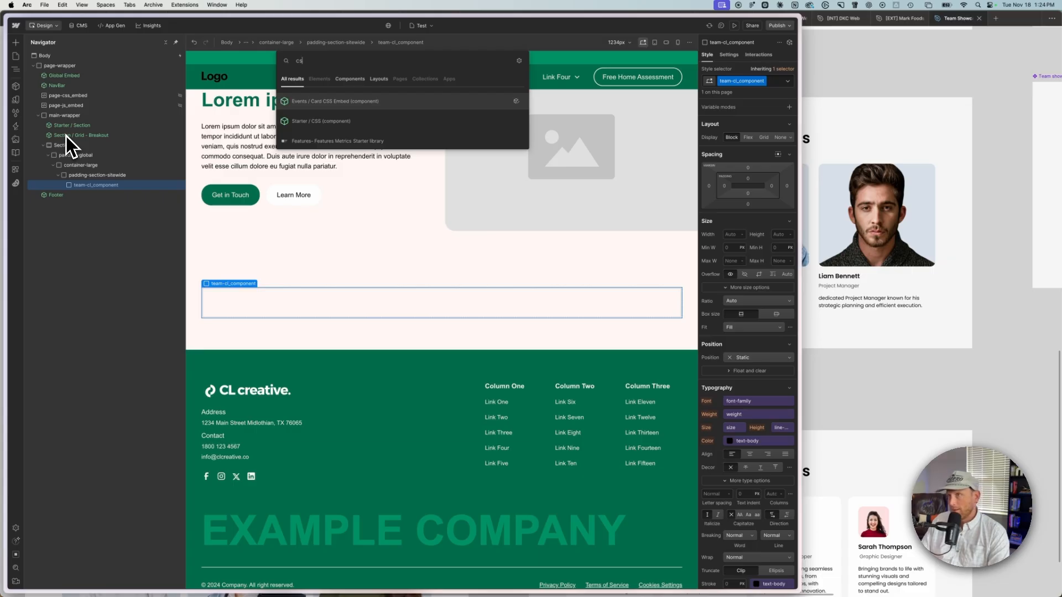
key(BackSpace)
text(oll)
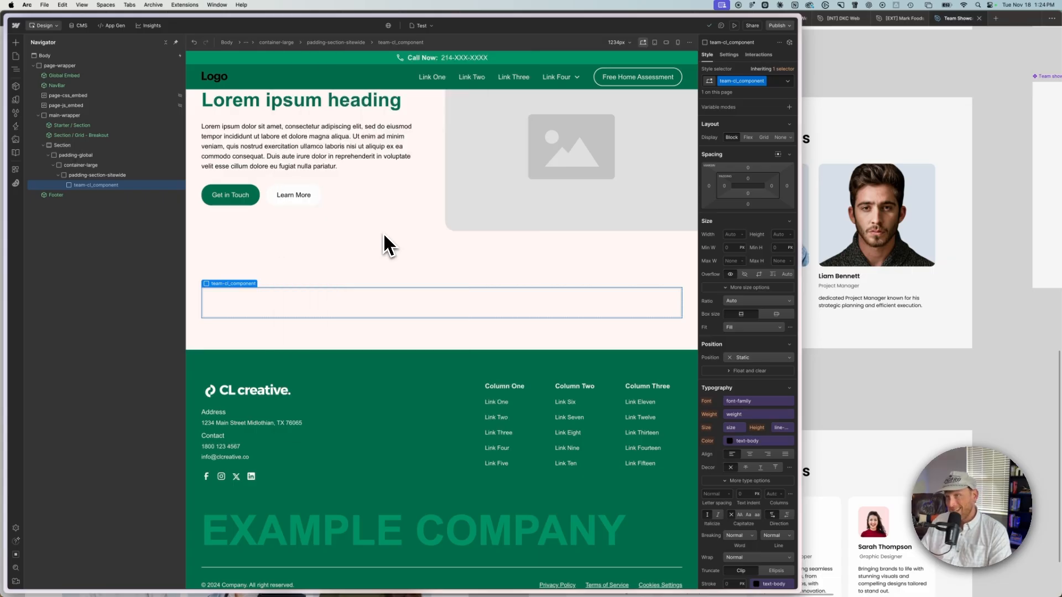
key(super+e)
text(coll)
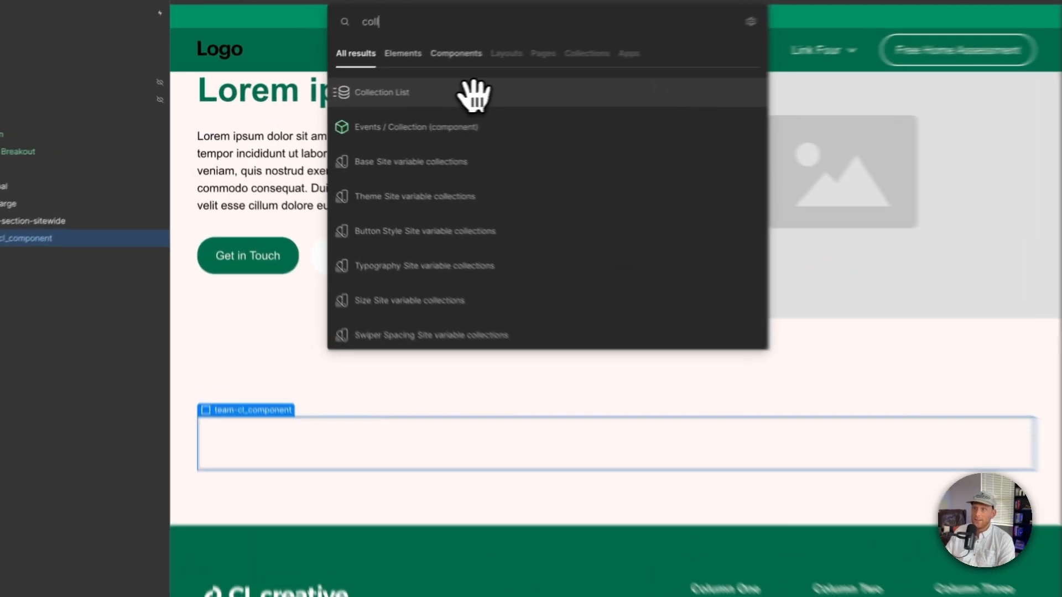
click(361, 101)
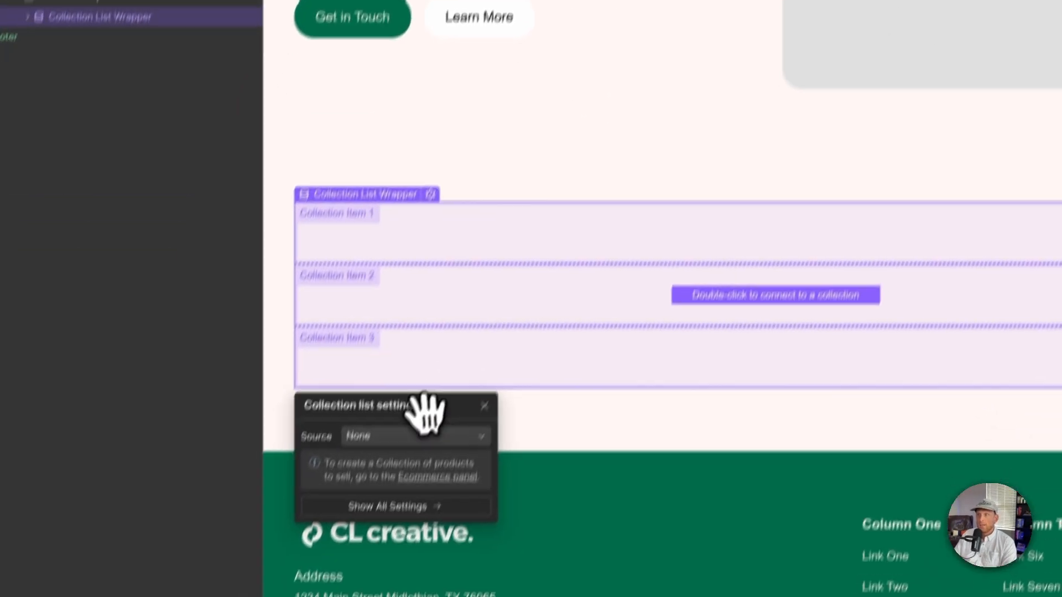
Step: Connect the collection list to the Team CL Creatives collection and give its wrapper the class team-cl_wrapper
click(410, 435)
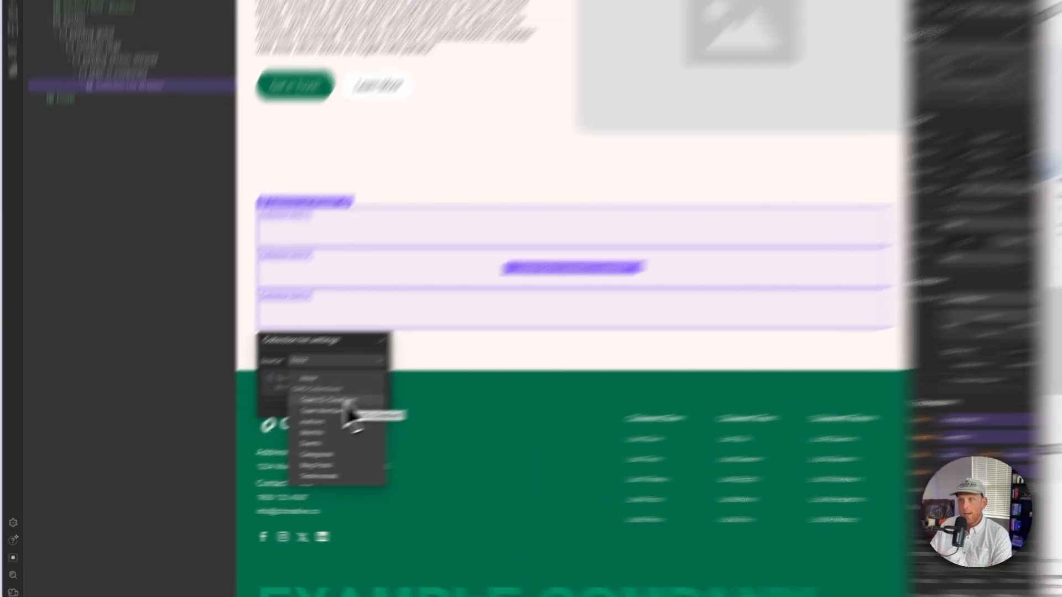
click(265, 434)
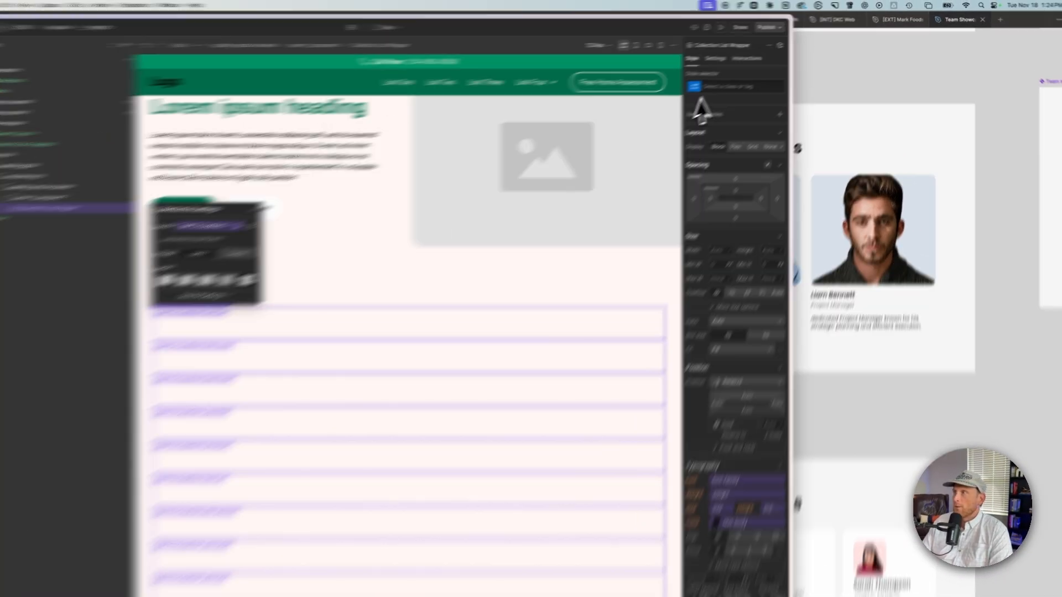
click(701, 88)
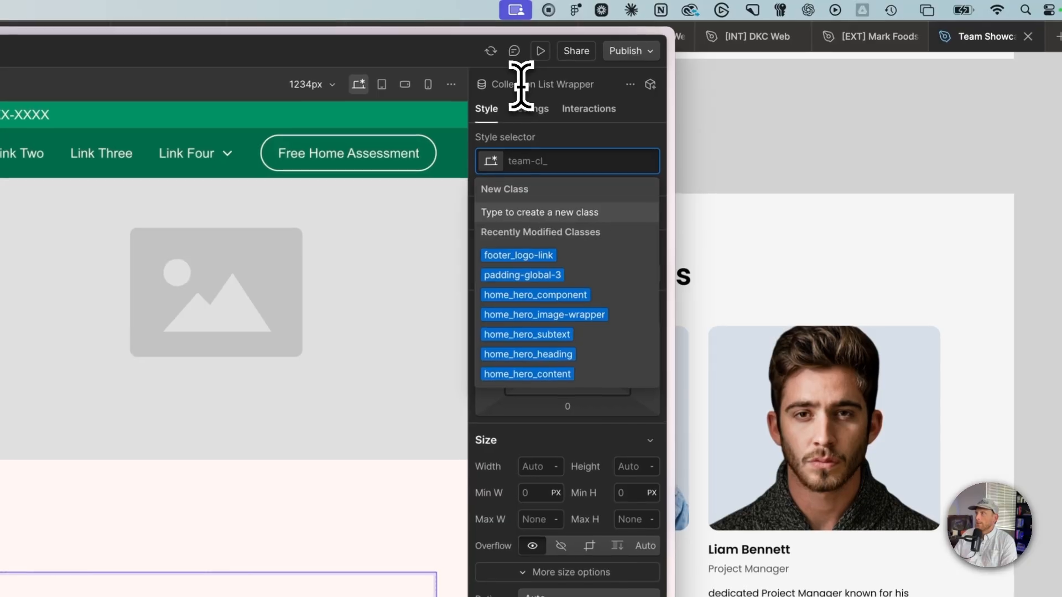
text(team-cl_)
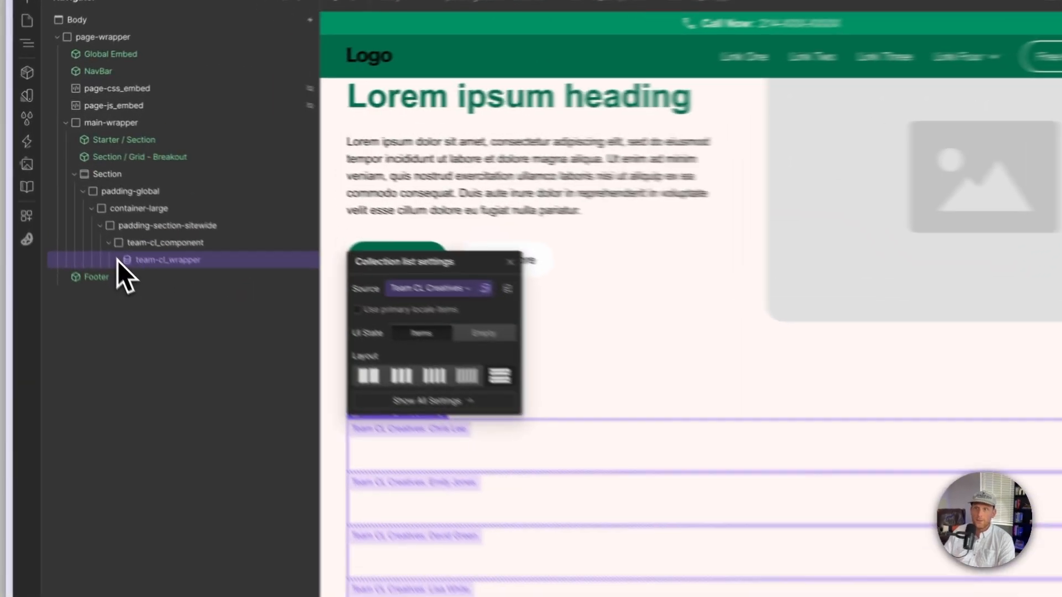
Step: Give the inner Collection List element the class team-cl_list
click(68, 195)
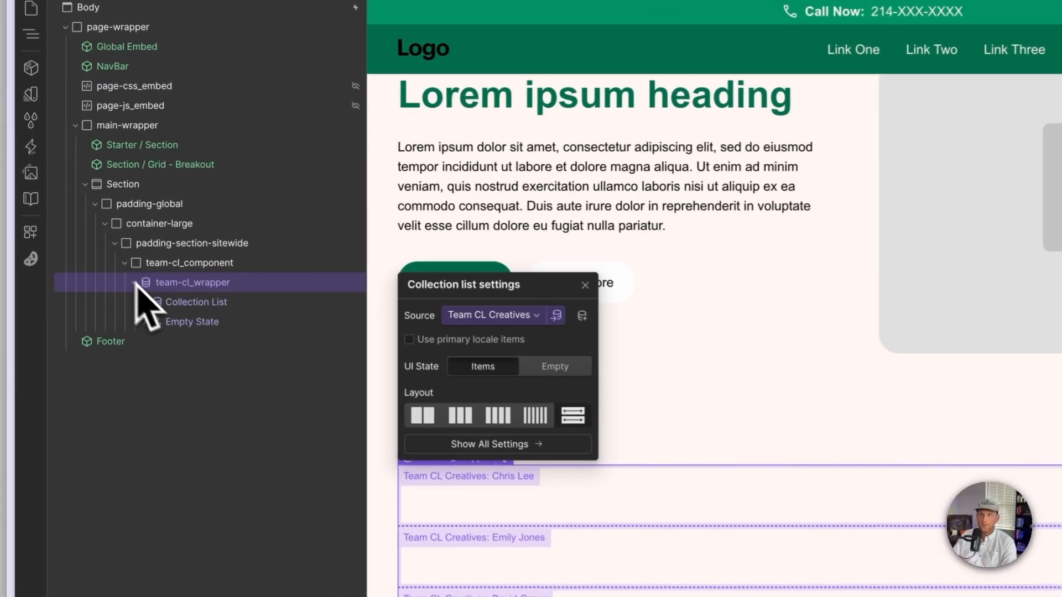
click(229, 304)
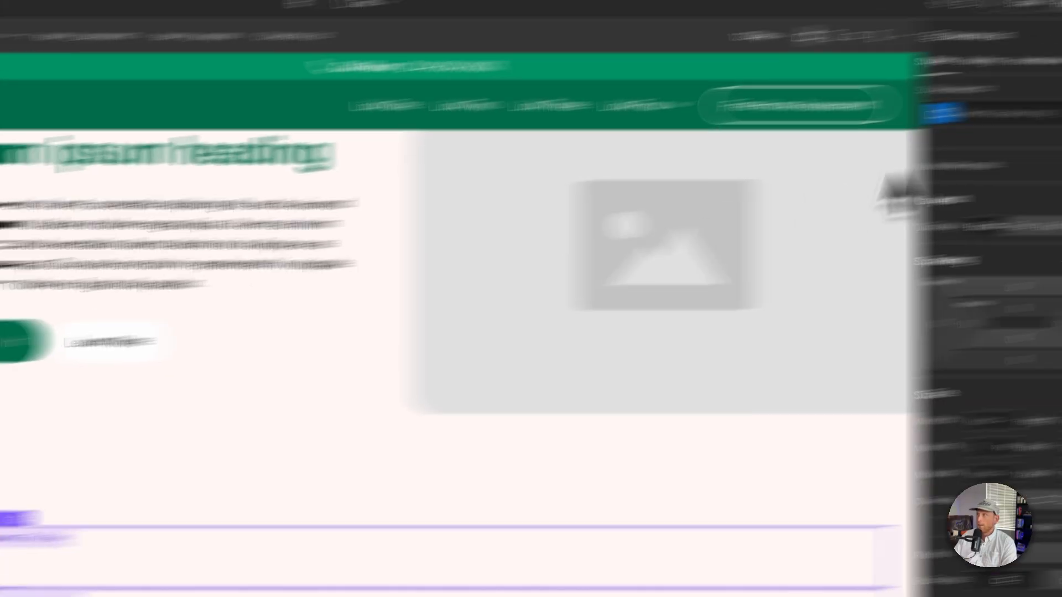
click(676, 155)
text(team-cl_list)
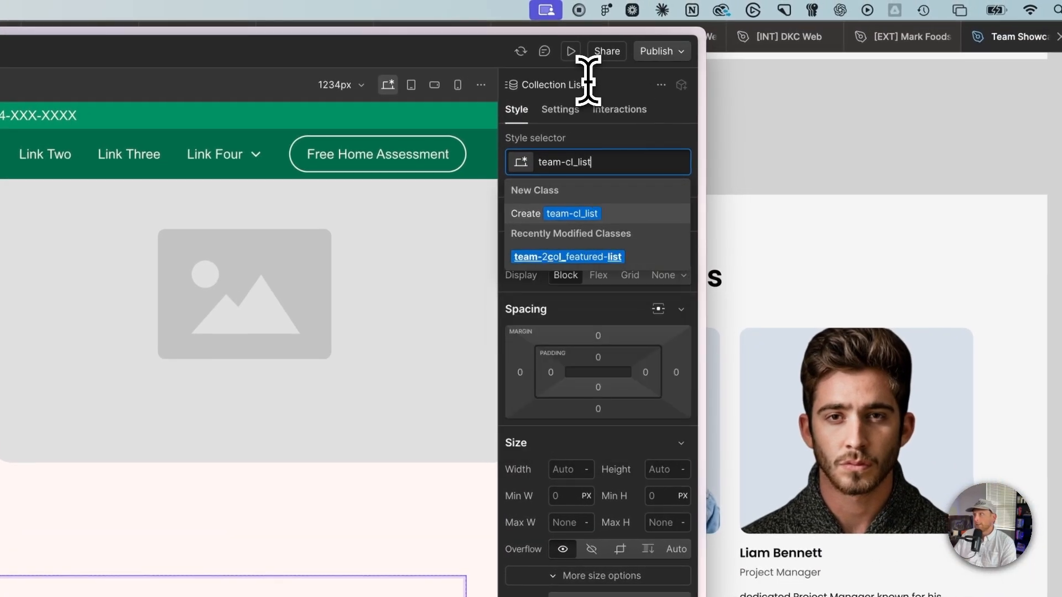
key(Return)
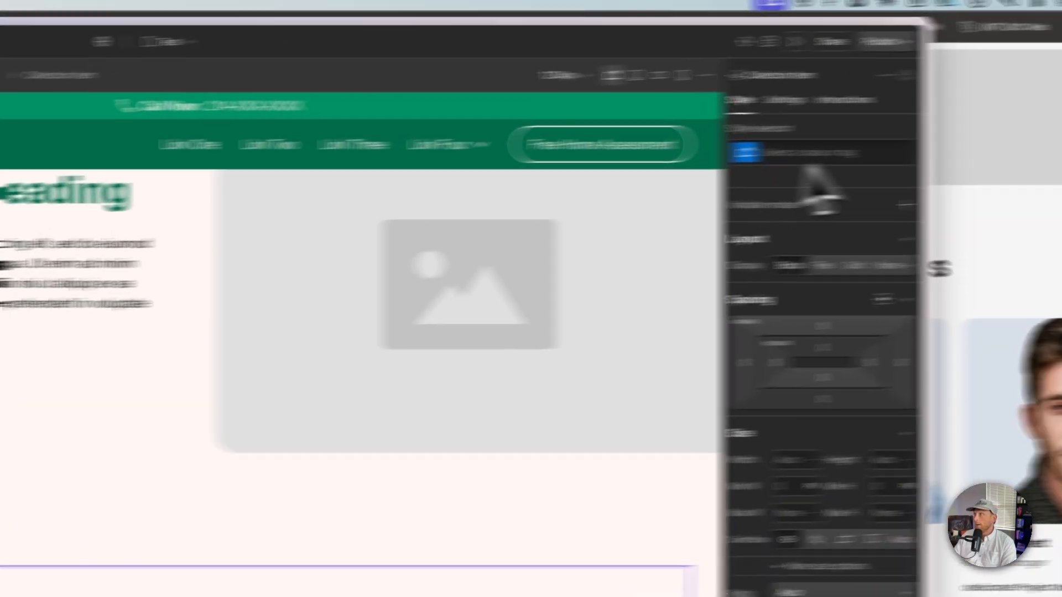
Step: Give the Collection Item the class team-cl_item
click(626, 167)
text(team-cl_)
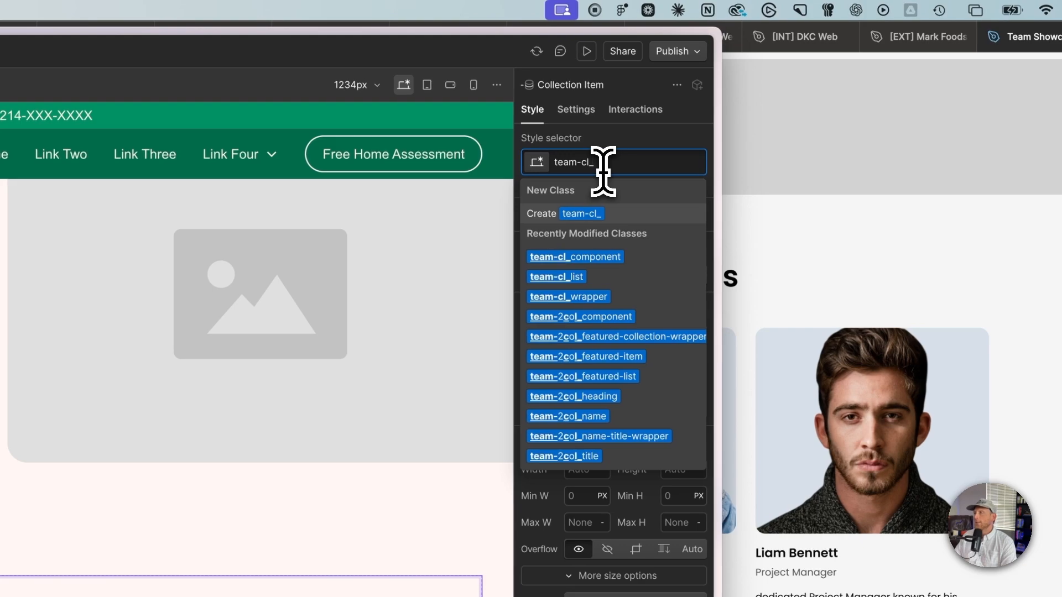
text(item)
key(Return)
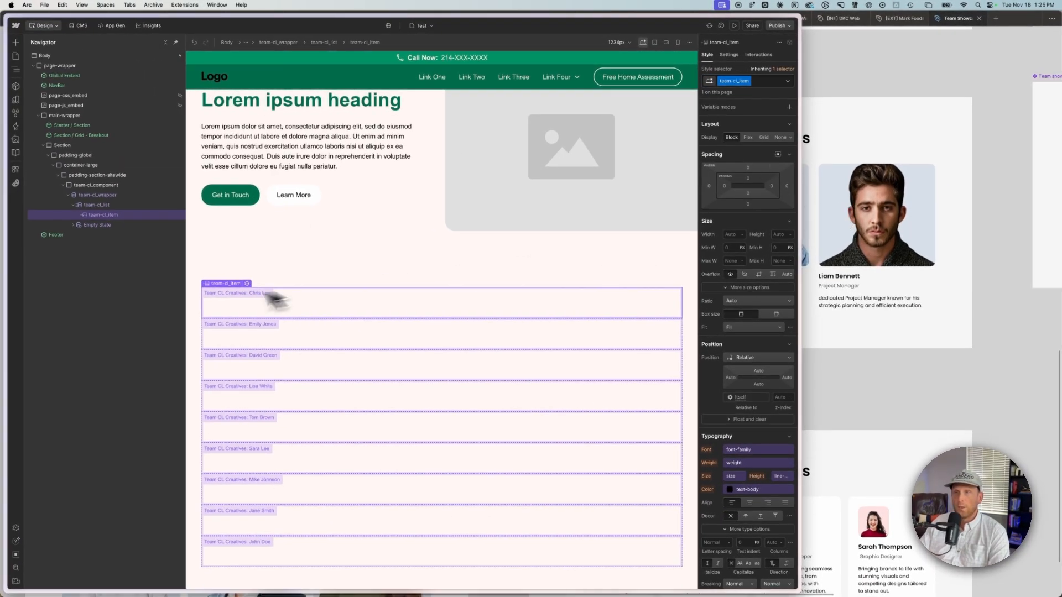
Step: Set the team-cl_list to a grid layout with 3 columns
click(120, 206)
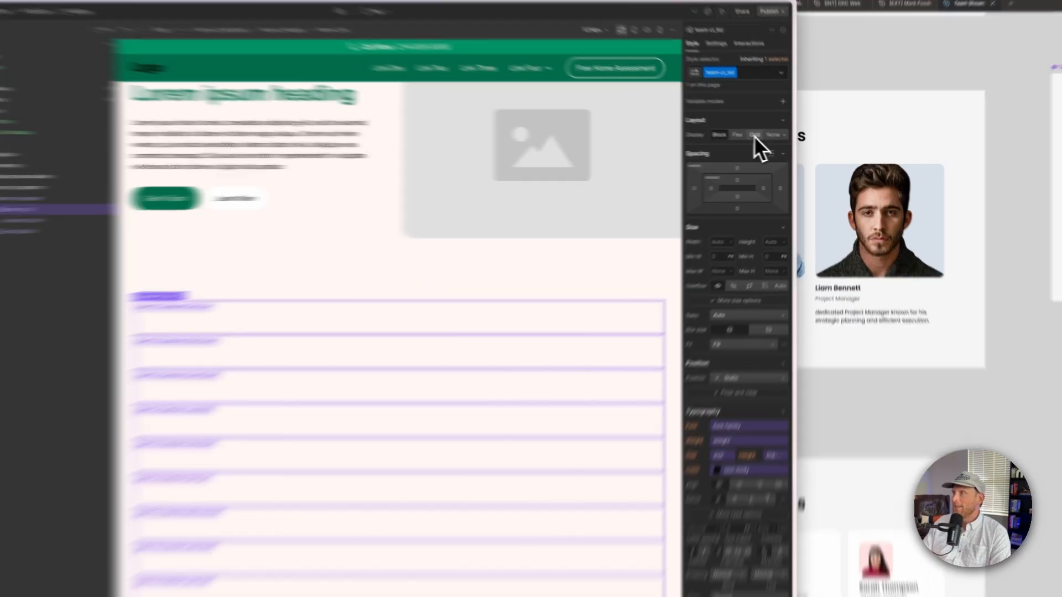
click(763, 137)
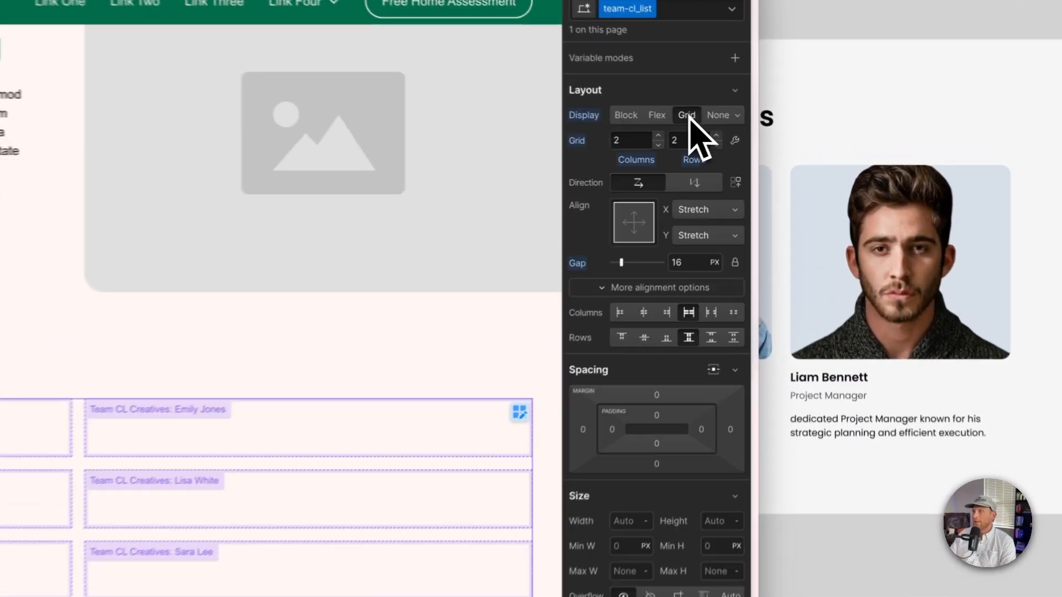
click(647, 144)
click(646, 134)
click(646, 134)
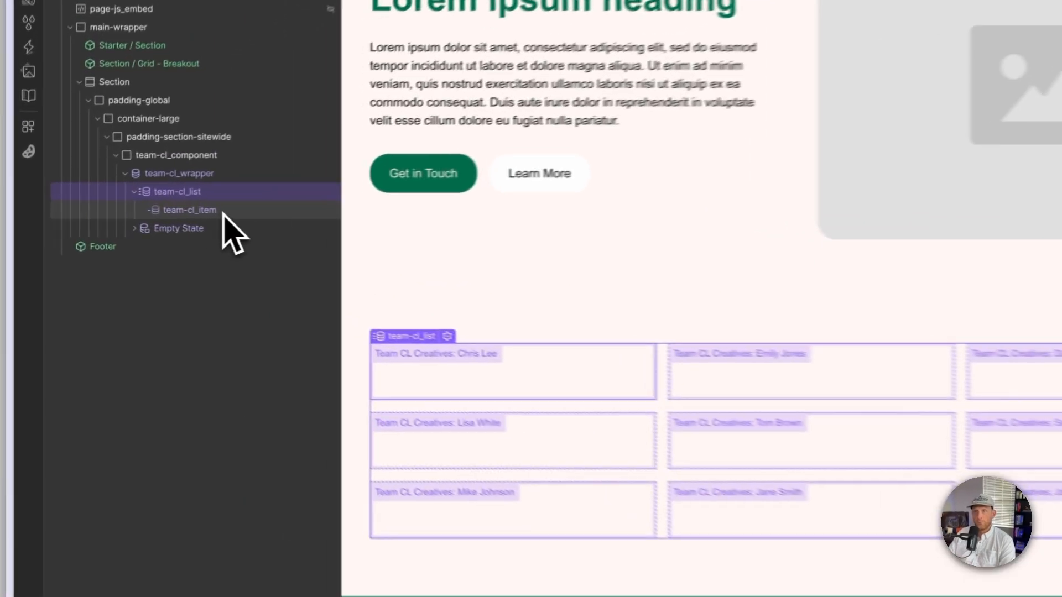
Step: Add an Image element inside the team-cl_item
click(123, 215)
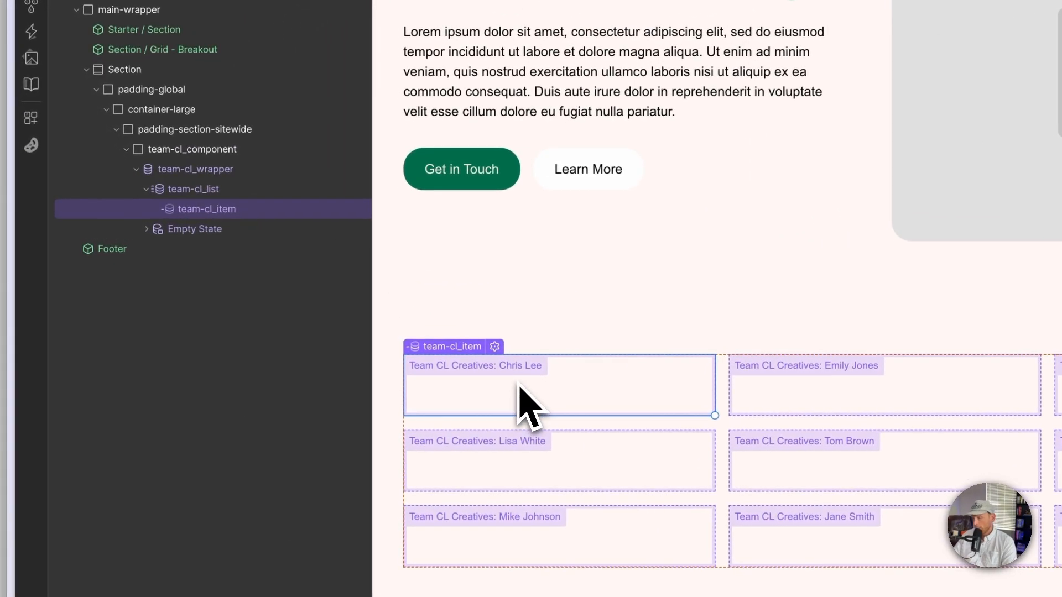
key(super+e)
text(image)
key(Return)
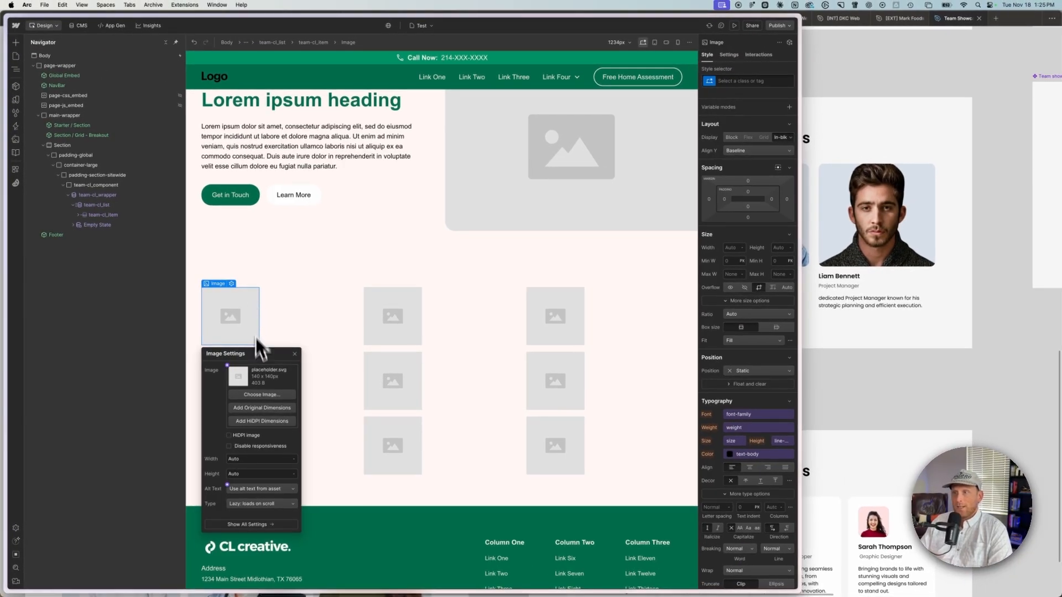
Step: Add a Paragraph inside the team-cl_item below the image and duplicate it into three paragraphs
click(81, 215)
click(107, 216)
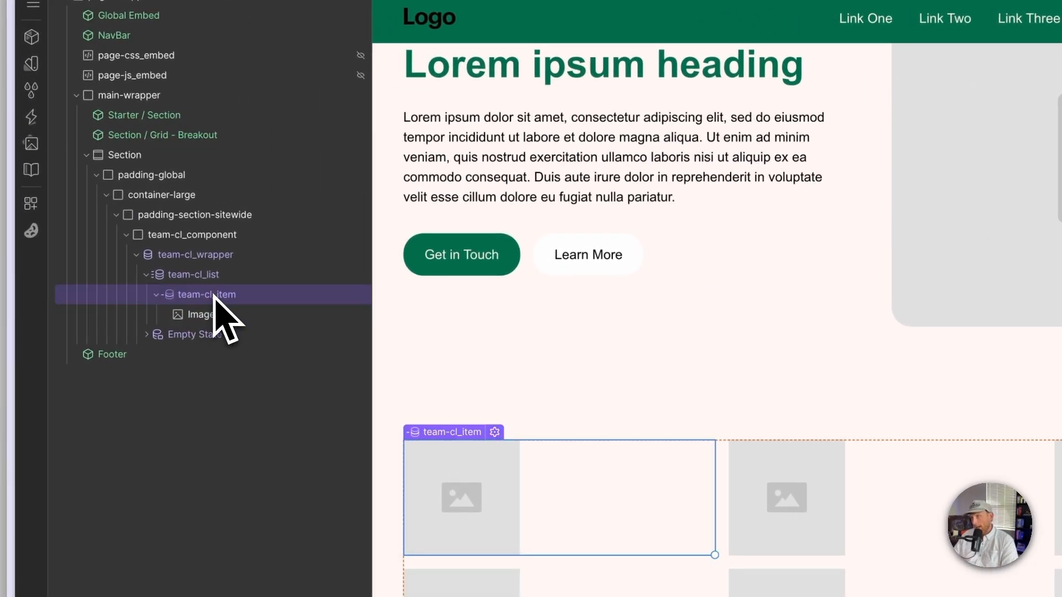
key(super+e)
text(par)
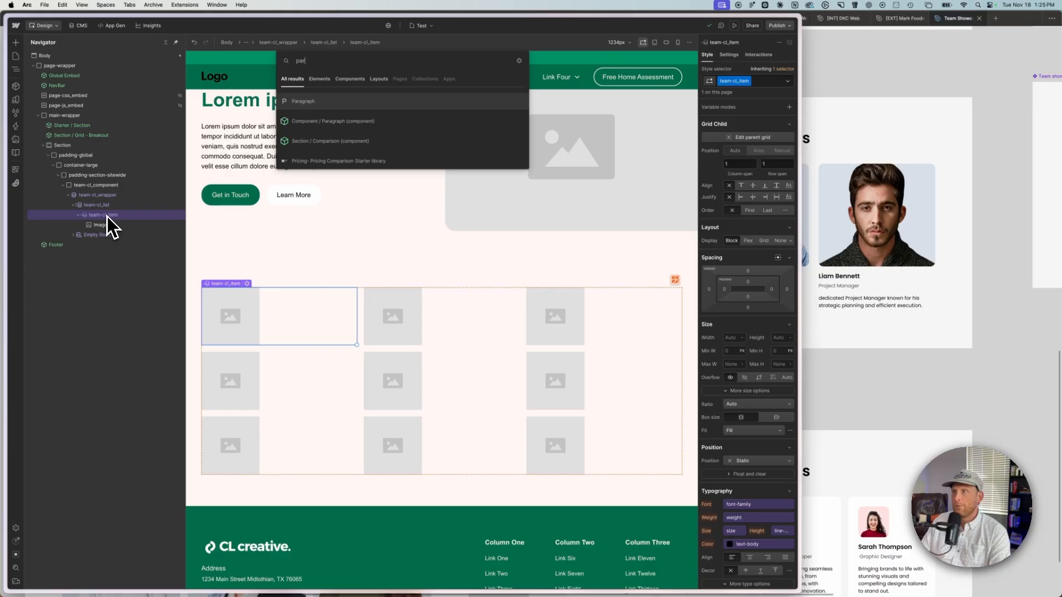
key(Return)
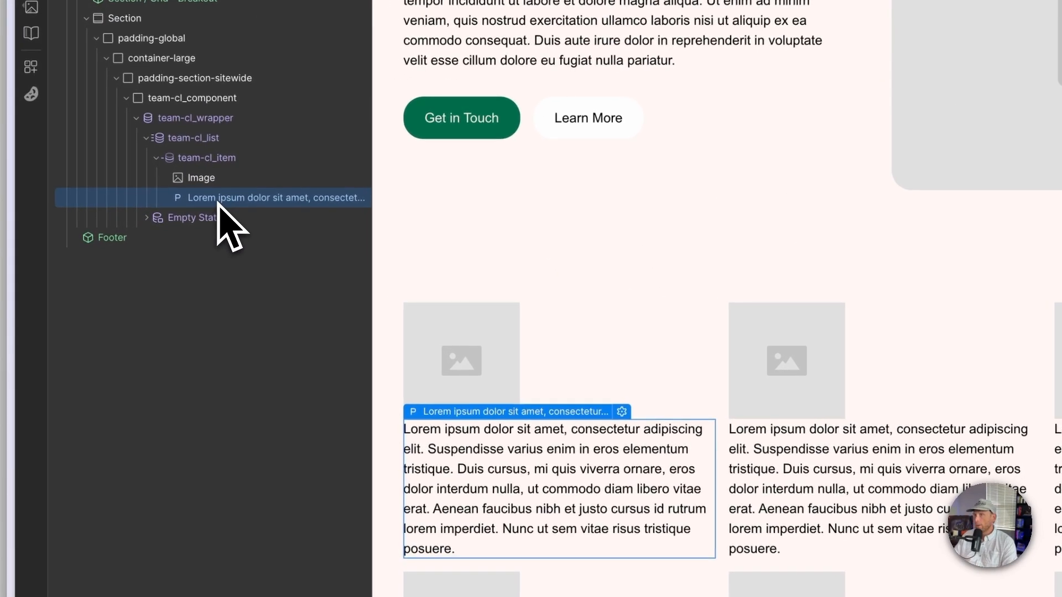
key(super+d)
click(224, 216)
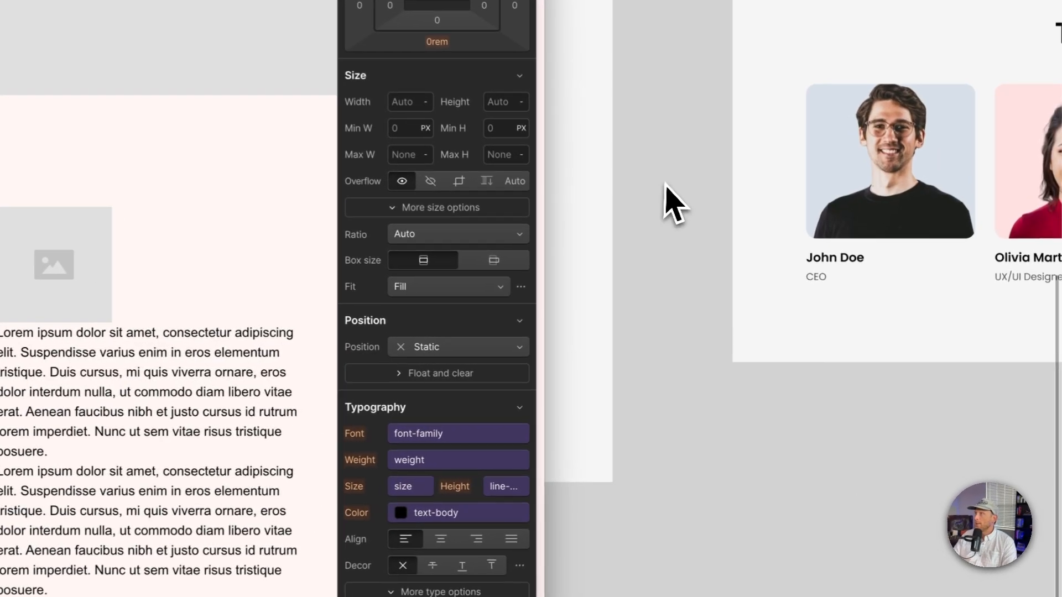
Step: Switch to Figma and copy the Facebook social icon from the team template as SVG
scroll(692, 233, up, 6)
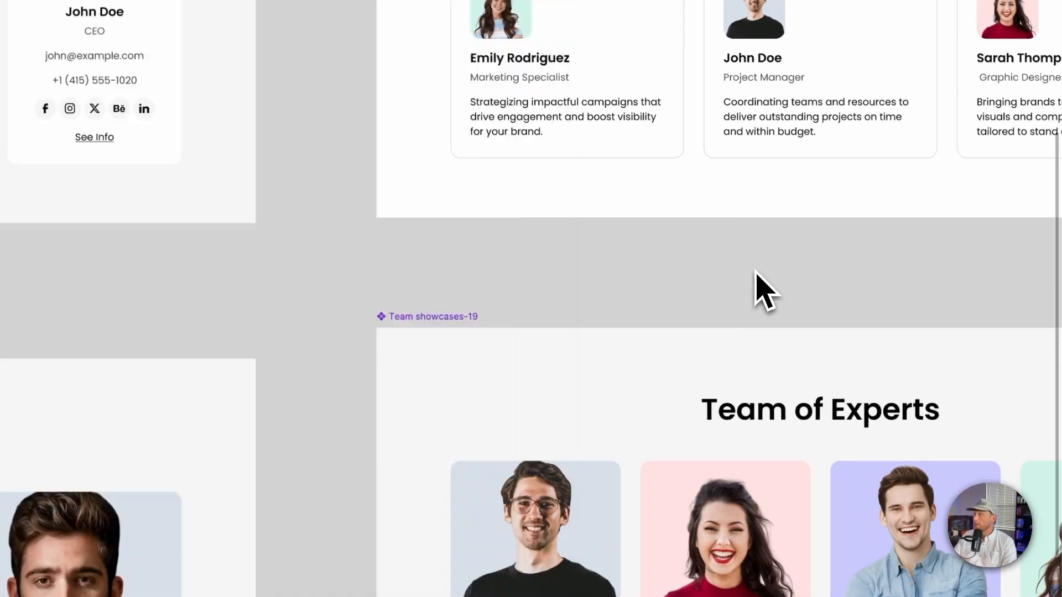
scroll(757, 282, down, 3)
scroll(760, 283, up, 3)
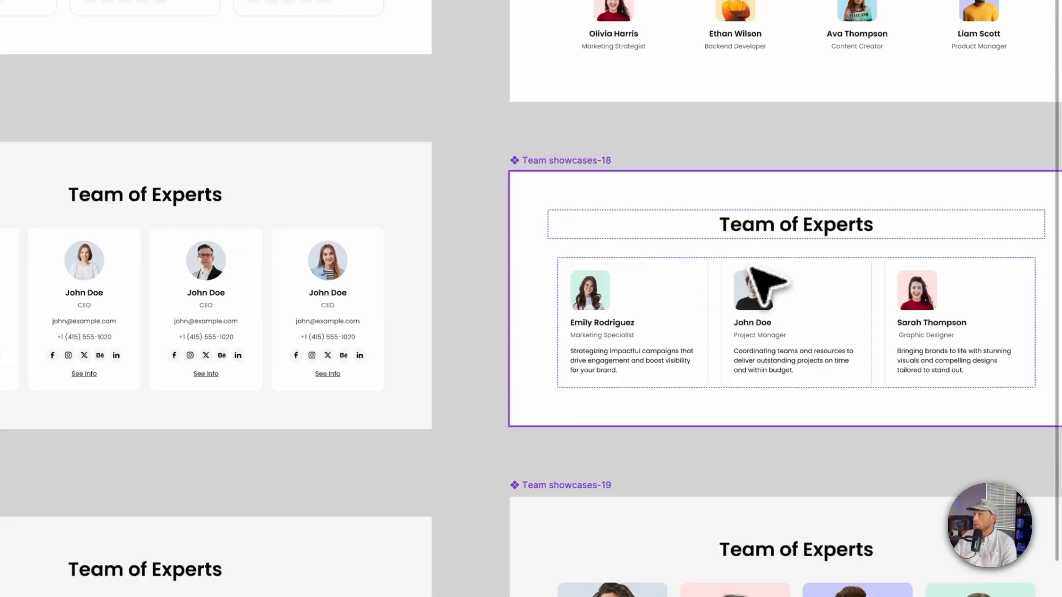
scroll(760, 284, down, 10)
scroll(755, 271, down, 2)
click(606, 219)
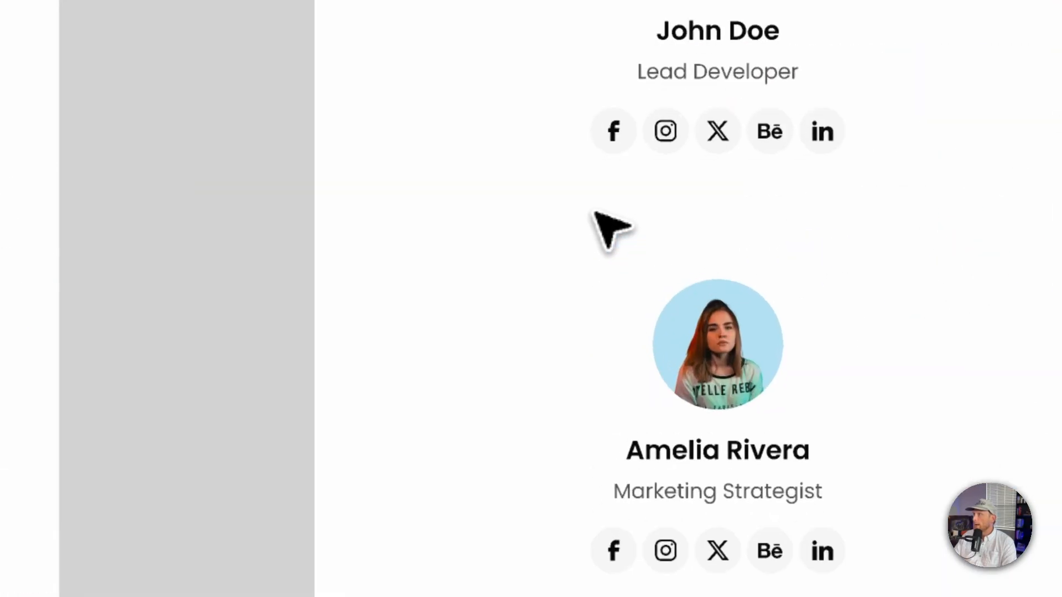
double_click(608, 146)
double_click(608, 146)
double_click(608, 146)
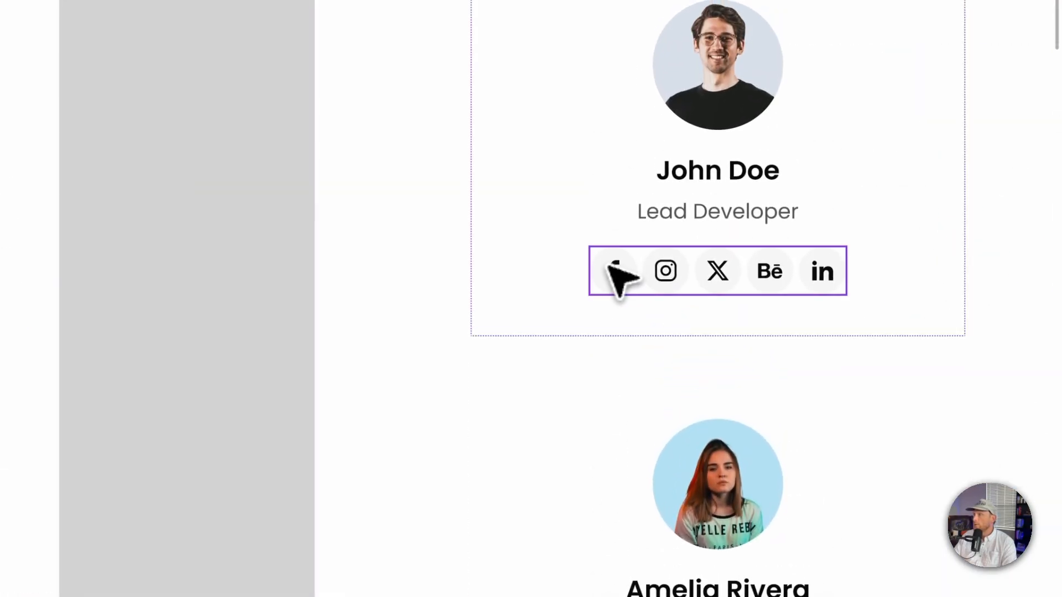
double_click(608, 146)
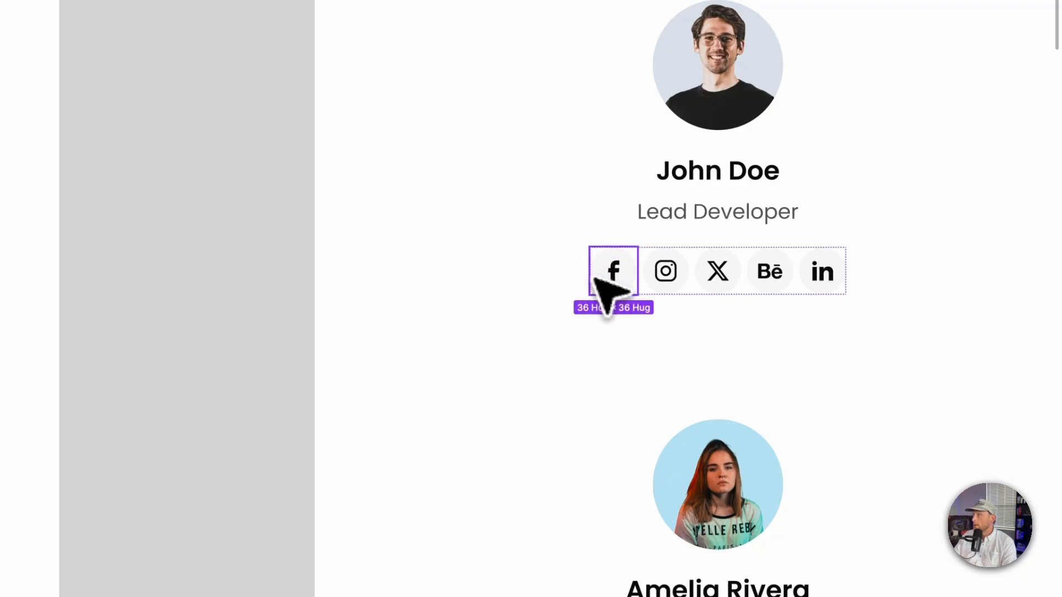
right_click(619, 282)
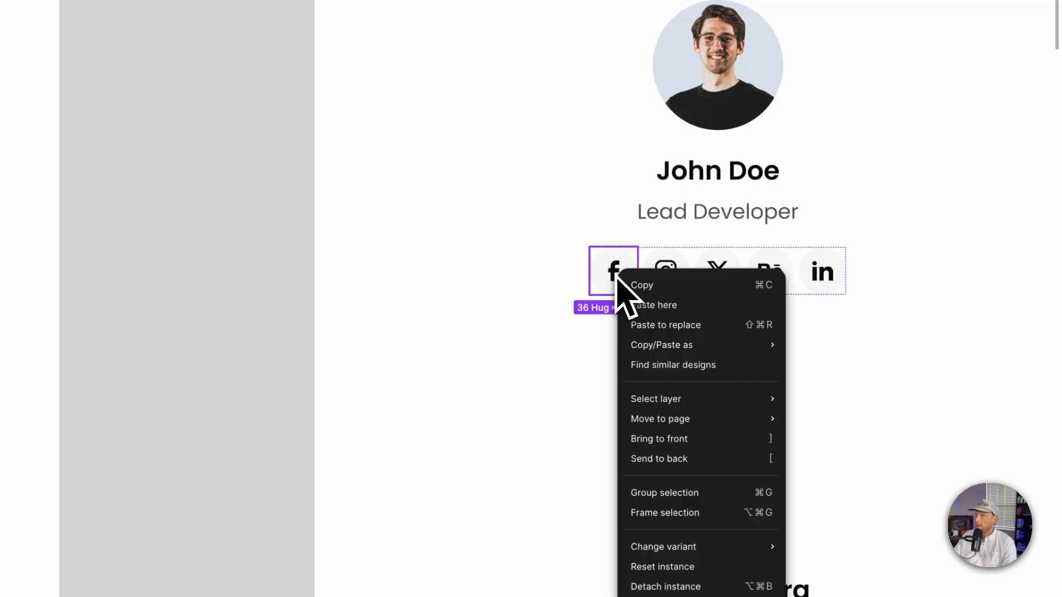
mouse_move(675, 345)
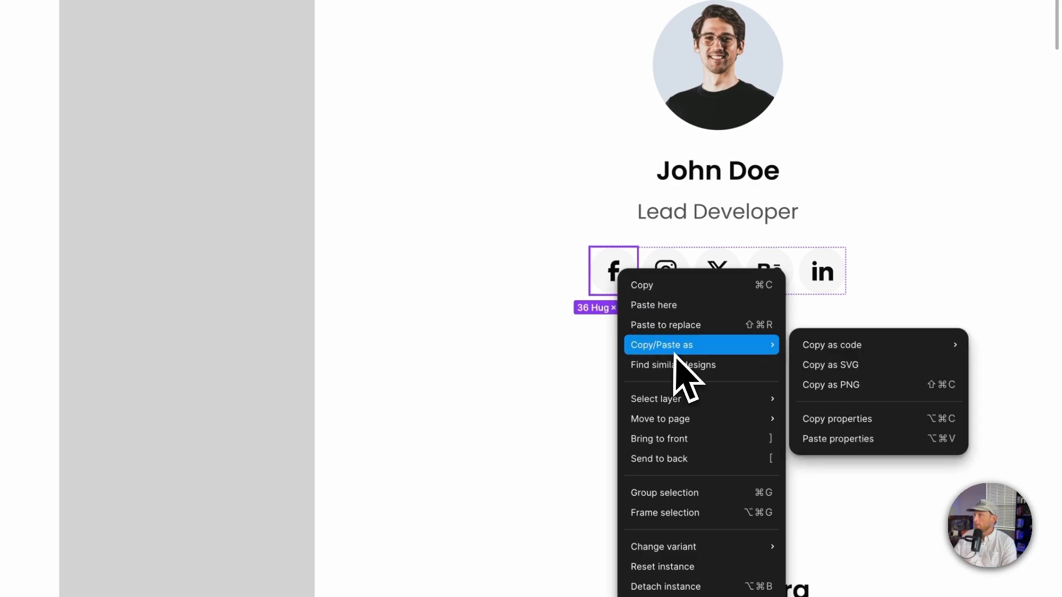
click(832, 364)
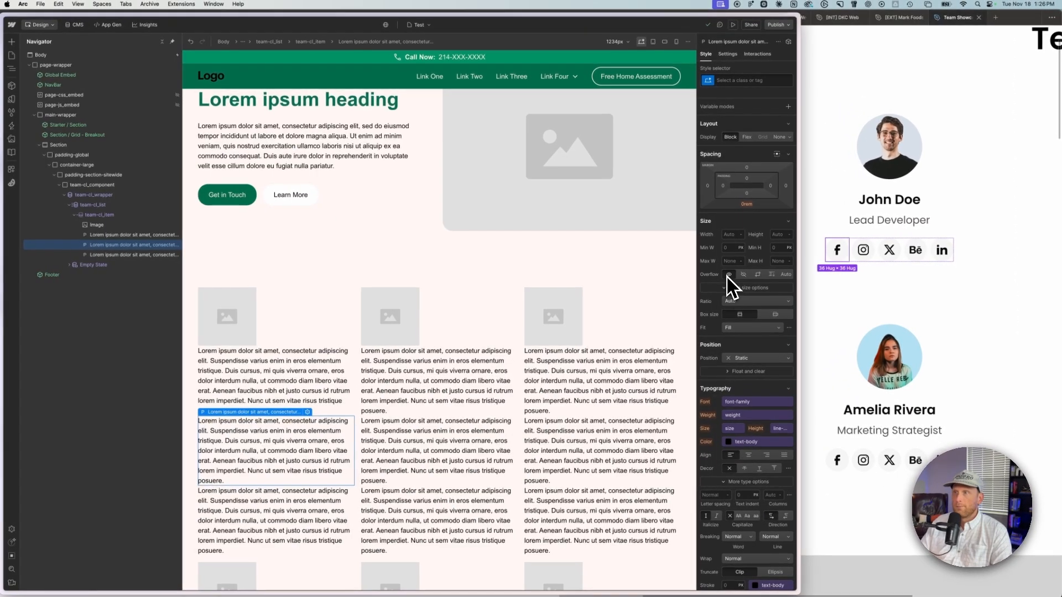
Step: Add a Div Block to the team-cl_item containing a Code Embed with the pasted Facebook SVG, and save it
click(103, 215)
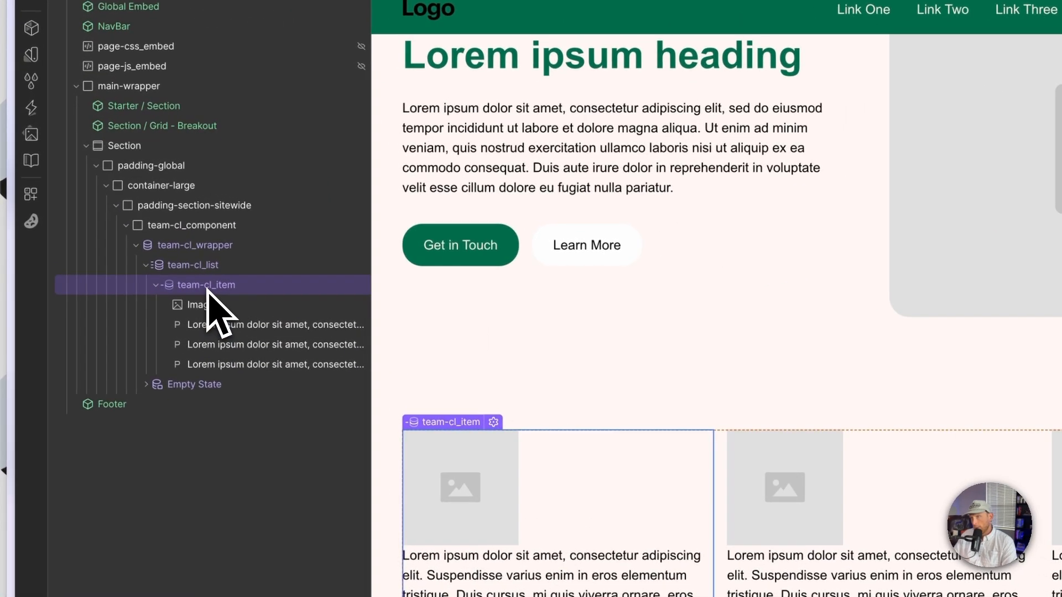
key(super+e)
text(div)
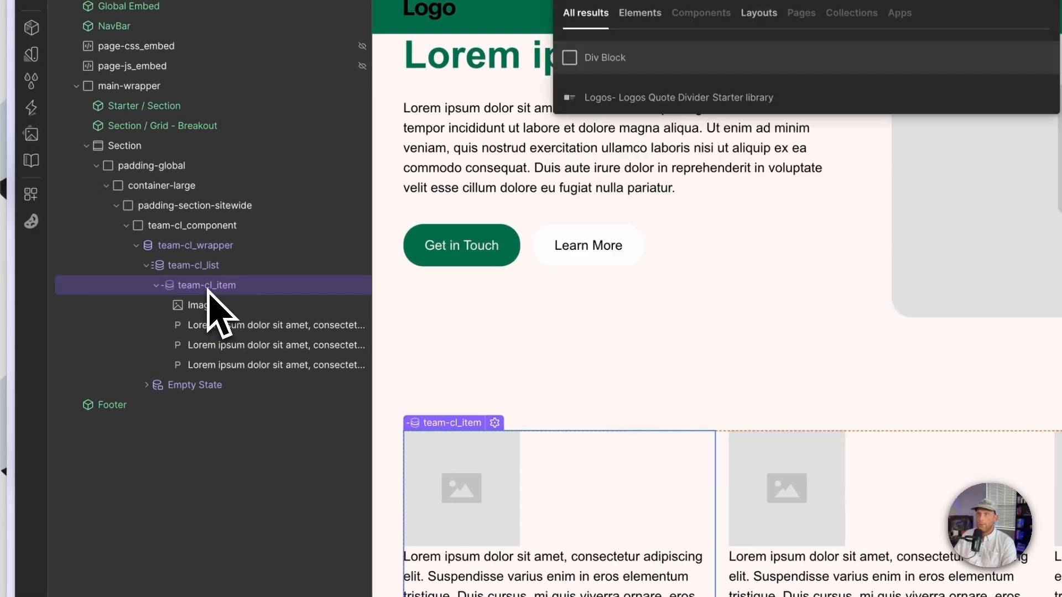
key(Return)
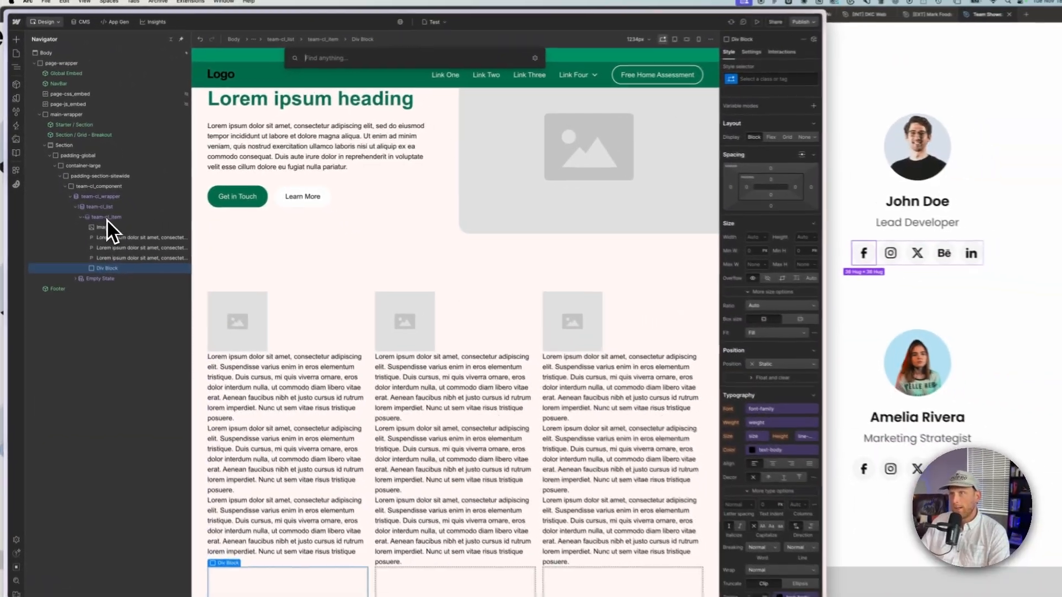
key(super+e)
text(em)
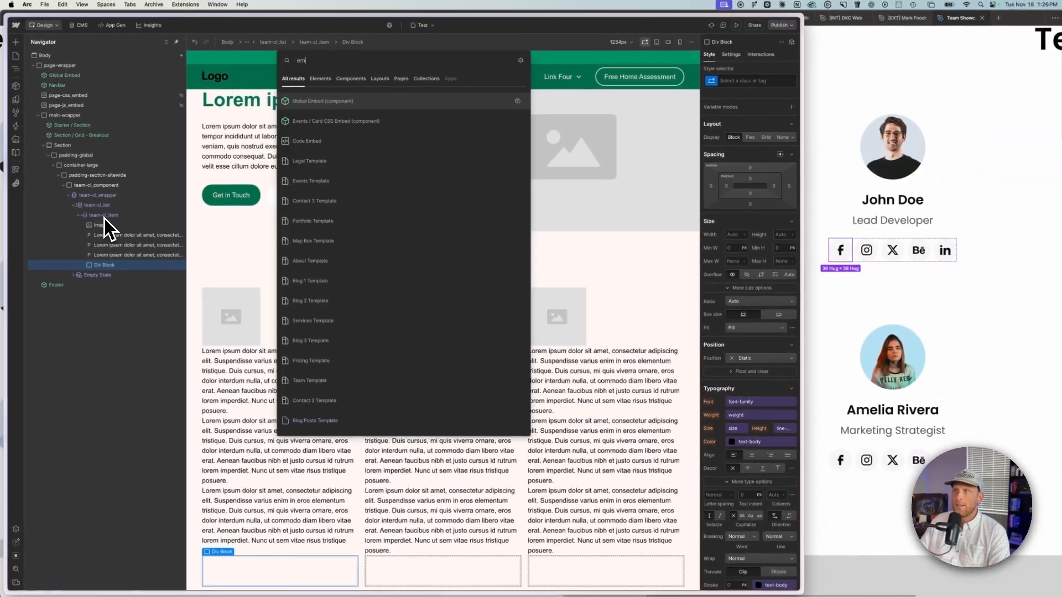
key(Down)
key(Down)
key(Down)
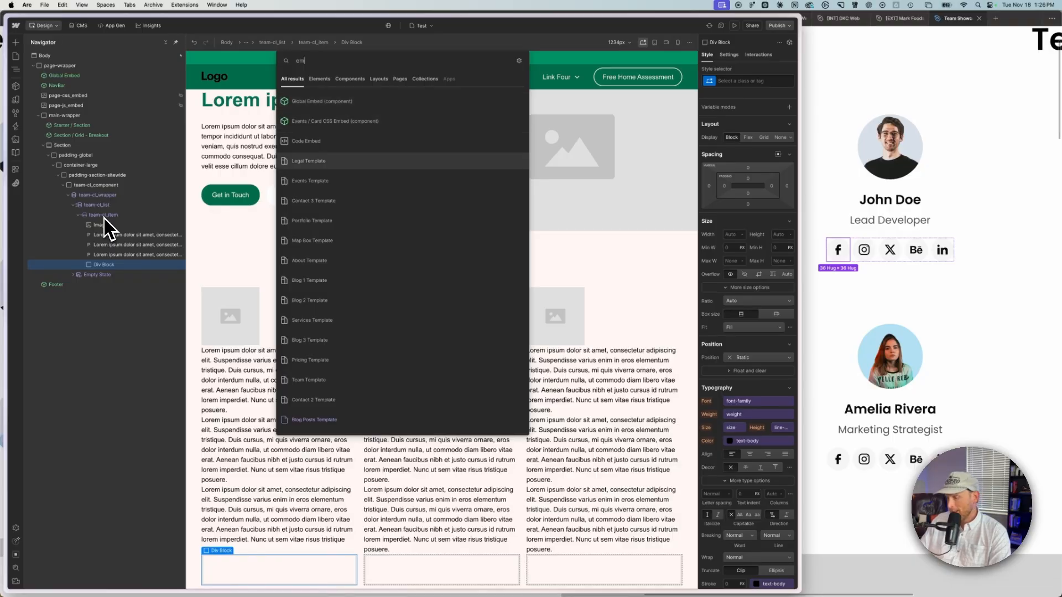
key(Up)
key(Return)
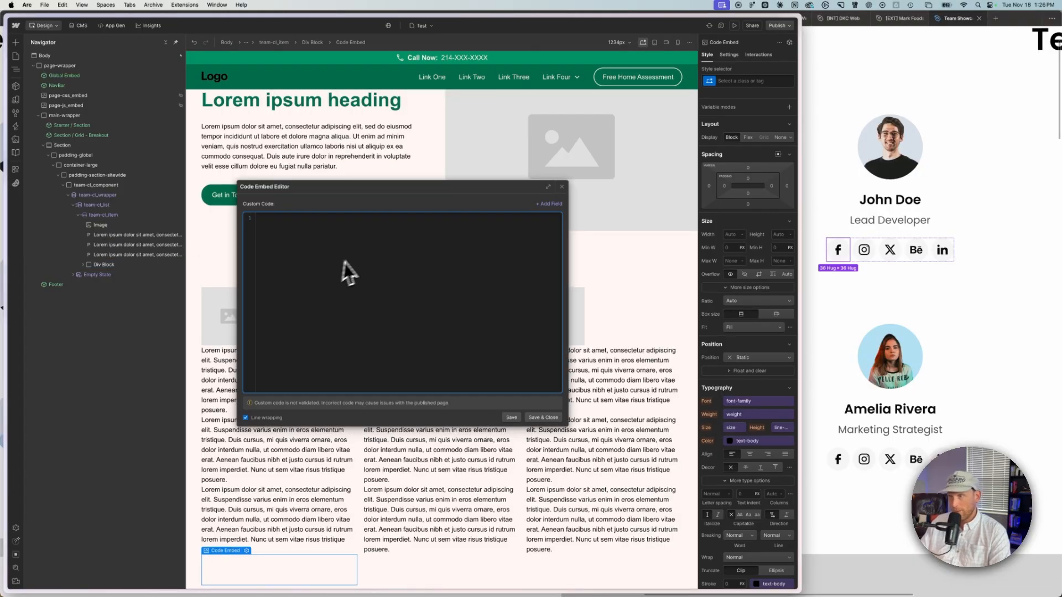
key(super+v)
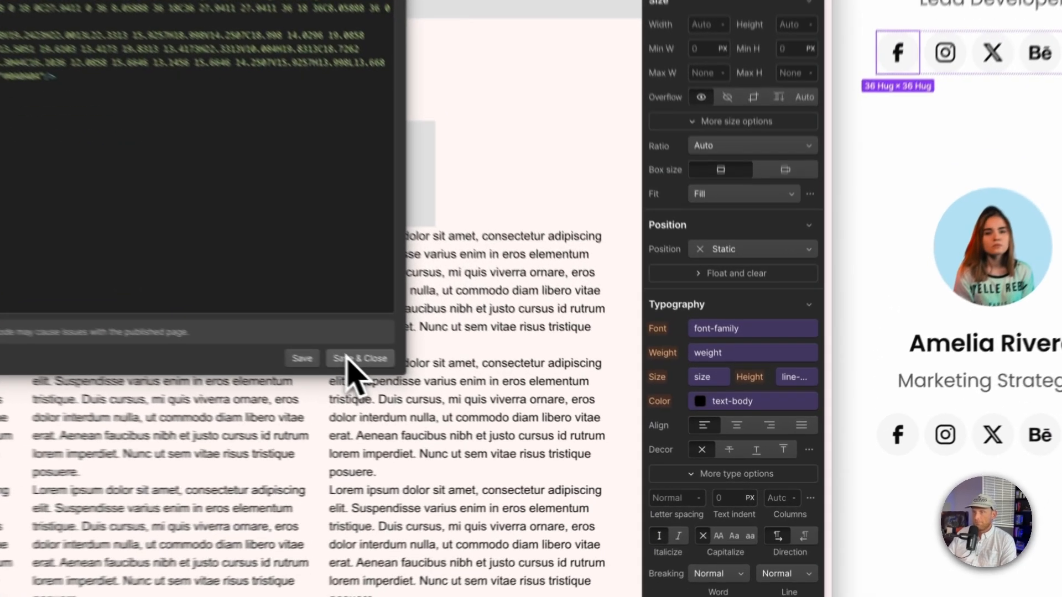
click(542, 417)
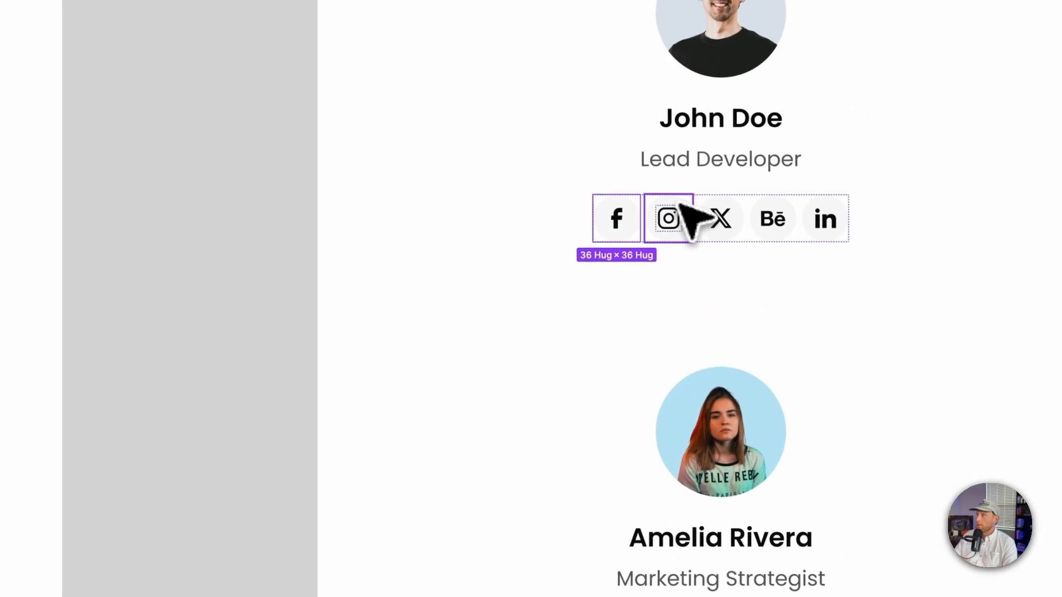
Step: Copy the Instagram social icon from the Figma template as SVG
right_click(682, 210)
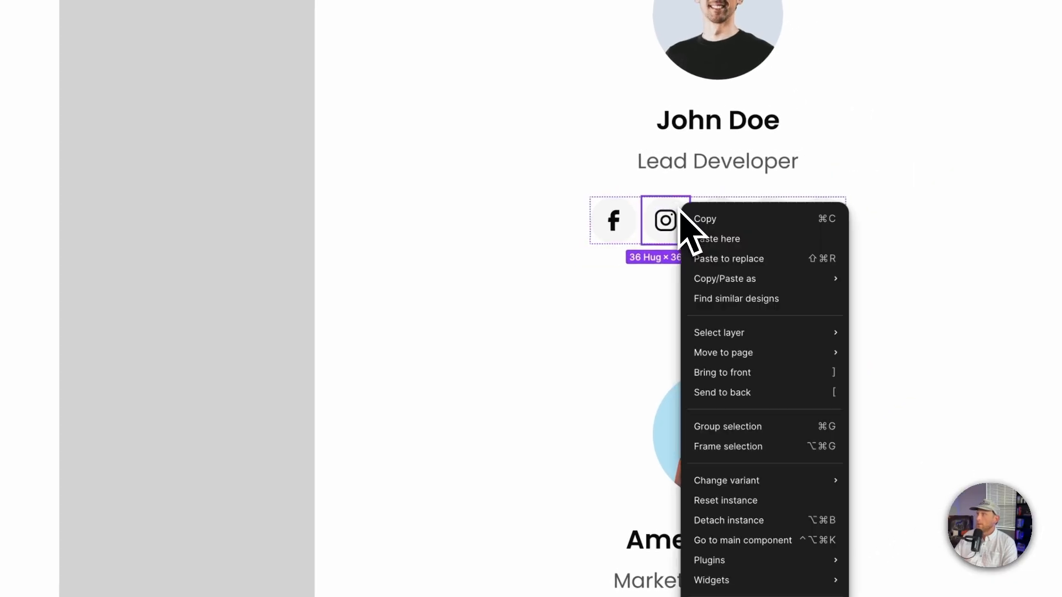
click(598, 258)
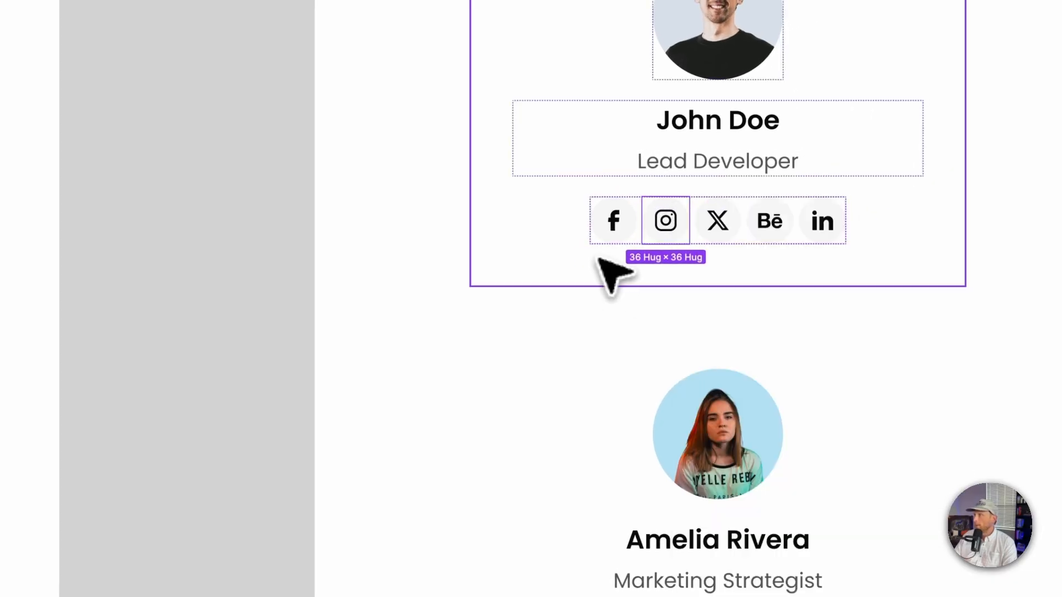
right_click(678, 208)
mouse_move(739, 291)
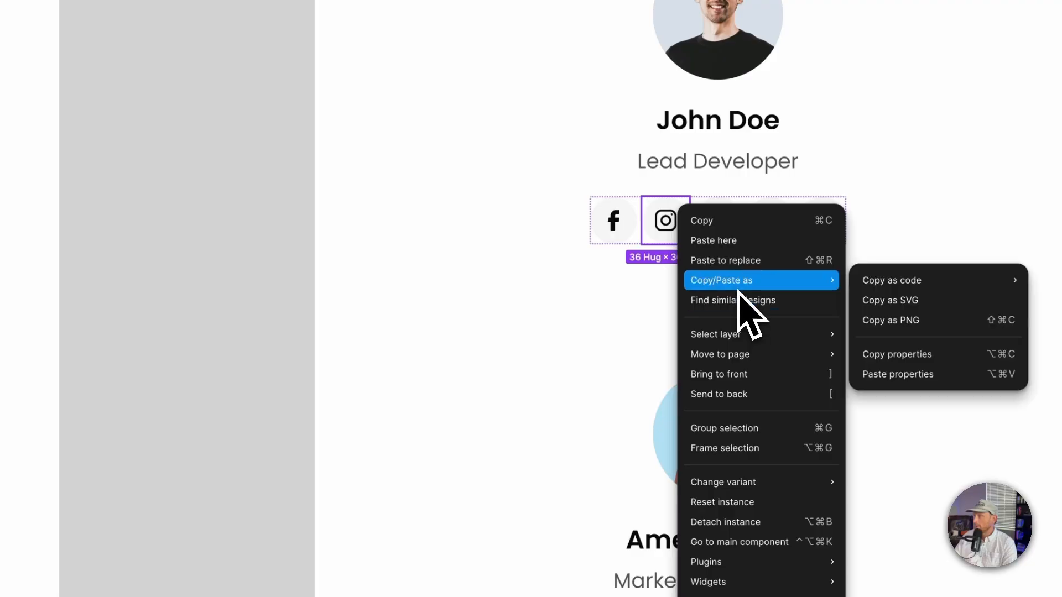
click(895, 300)
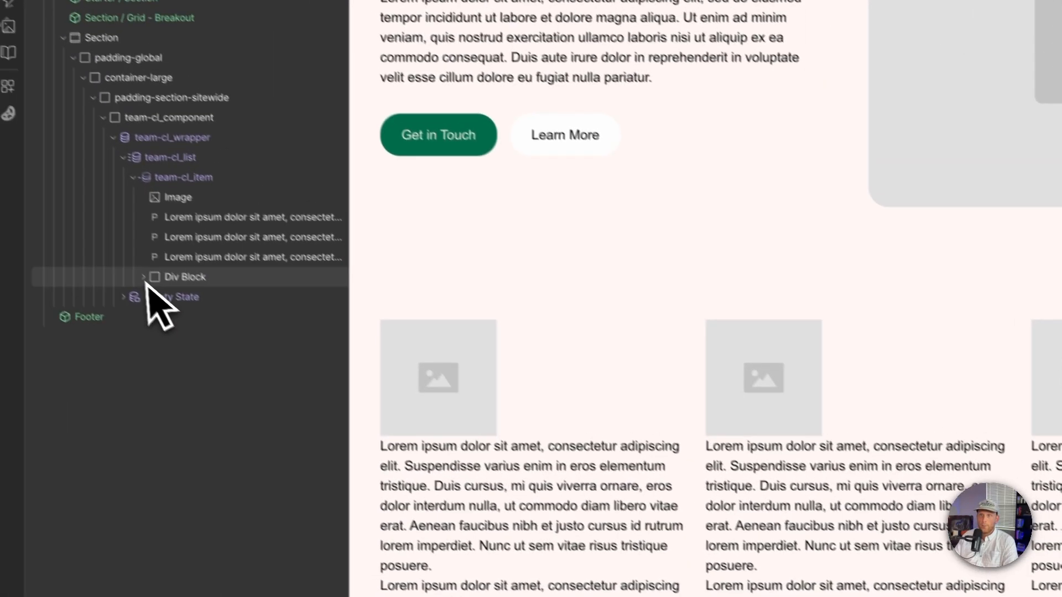
Step: Give the Code Embed the class team-cl_social-icon and duplicate it
click(144, 277)
click(203, 297)
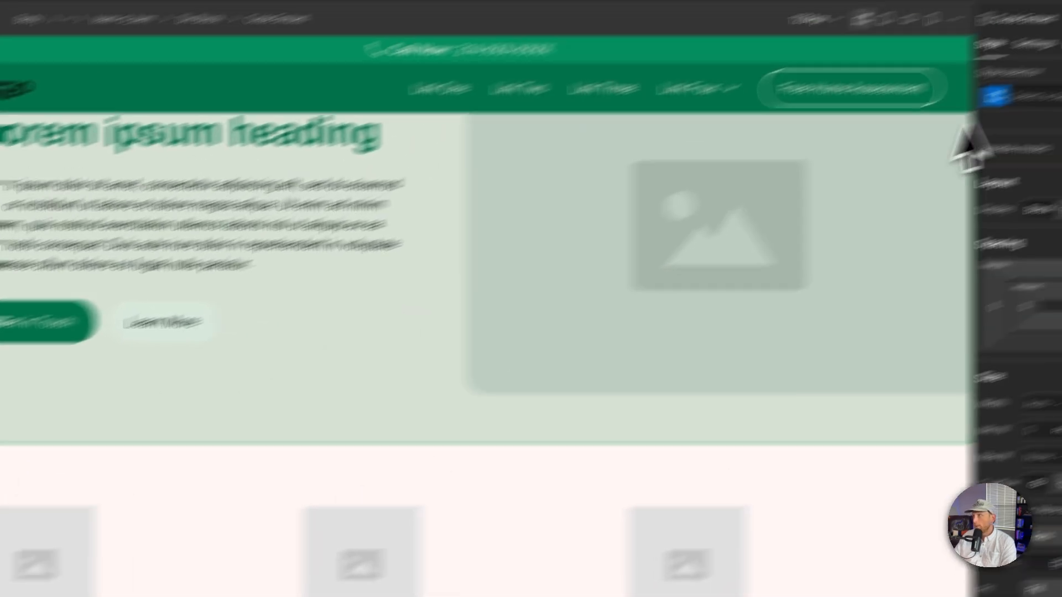
click(815, 153)
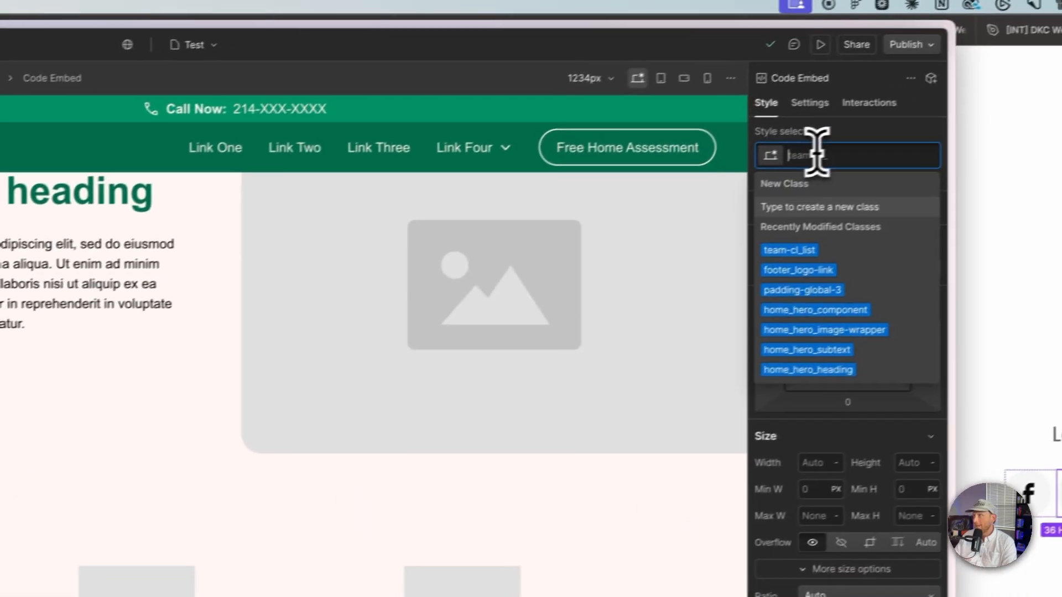
text(team-cl_social-icon)
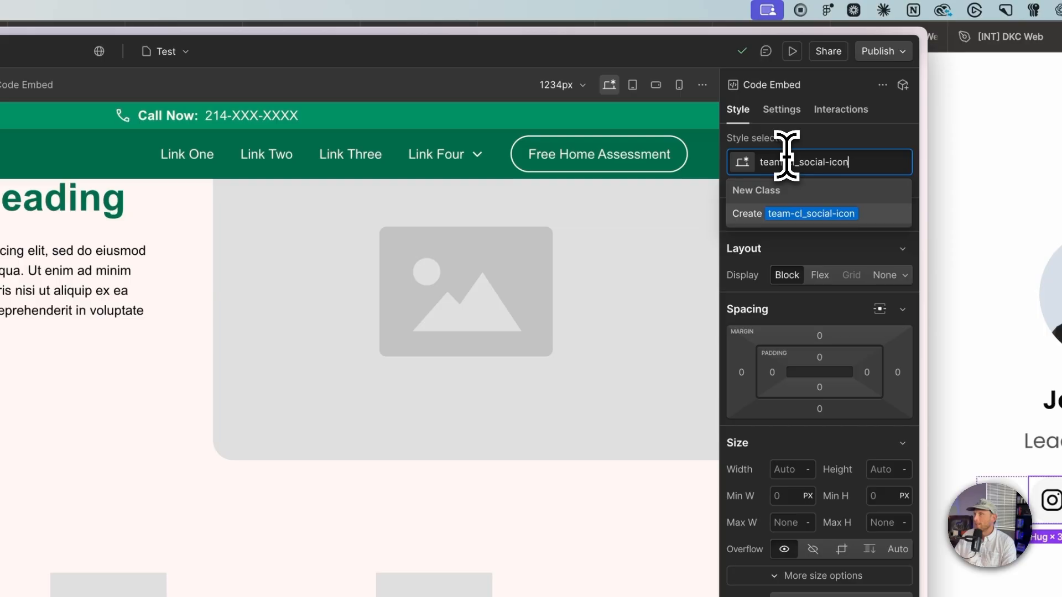
key(Return)
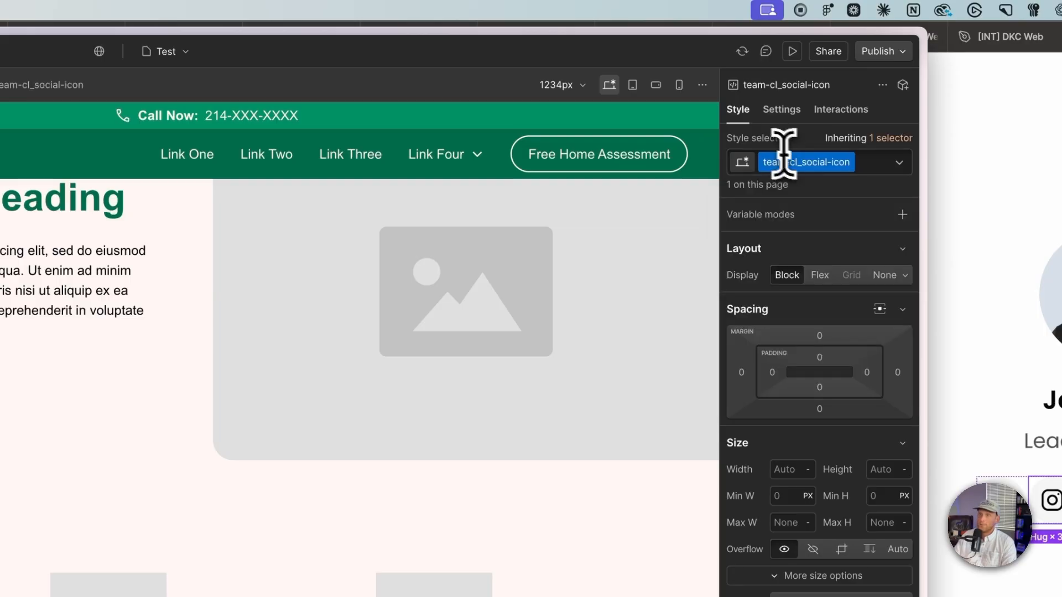
key(ctrl+d)
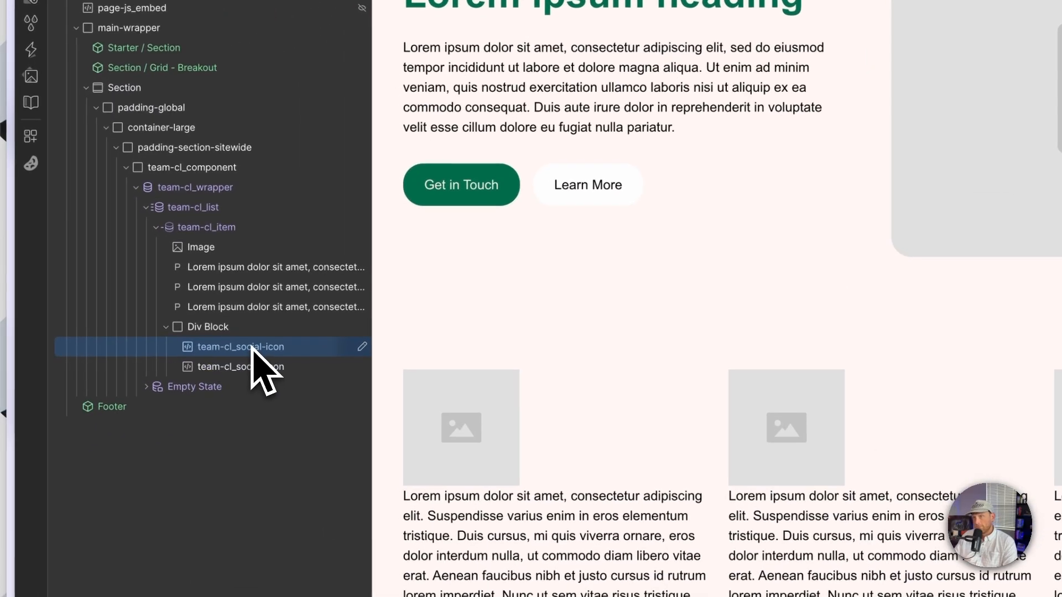
Step: Duplicate the social icon again and replace the second icon's Code Embed code with the copied Instagram SVG
key(ctrl+d)
click(260, 372)
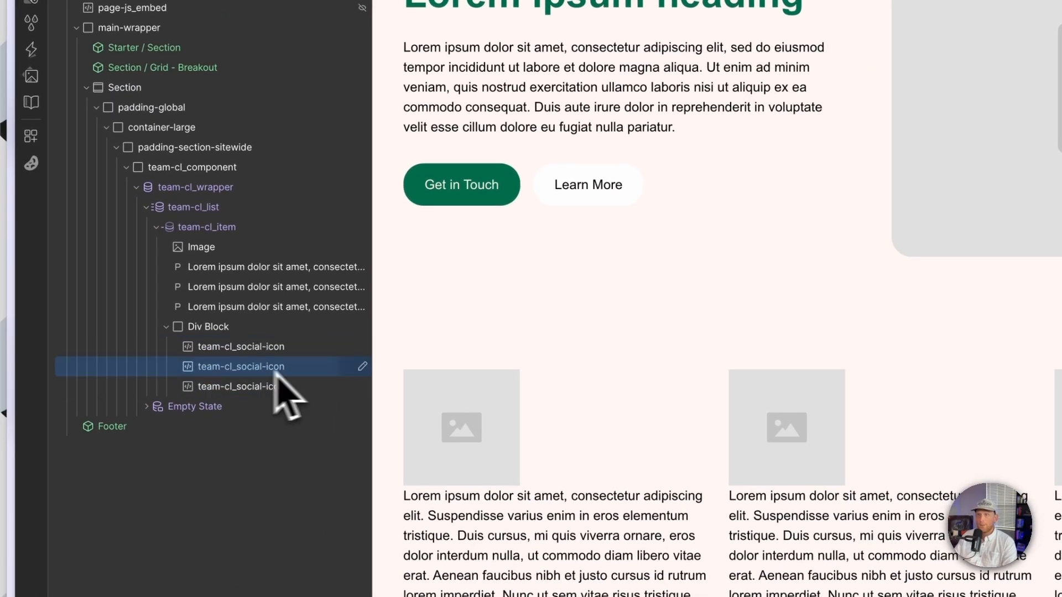
click(361, 367)
drag(600, 407, 487, 238)
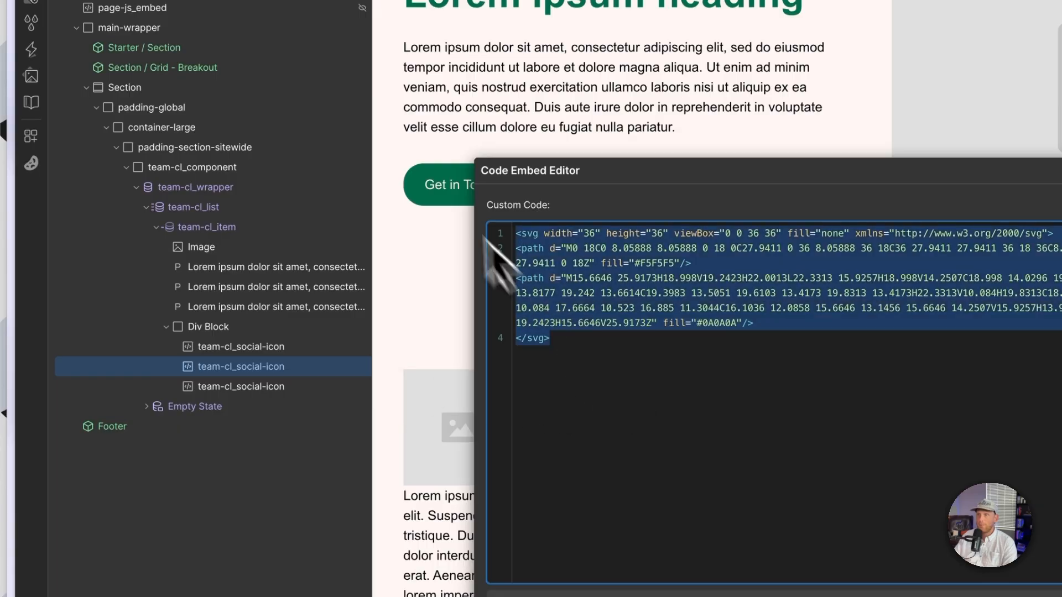
key(ctrl+v)
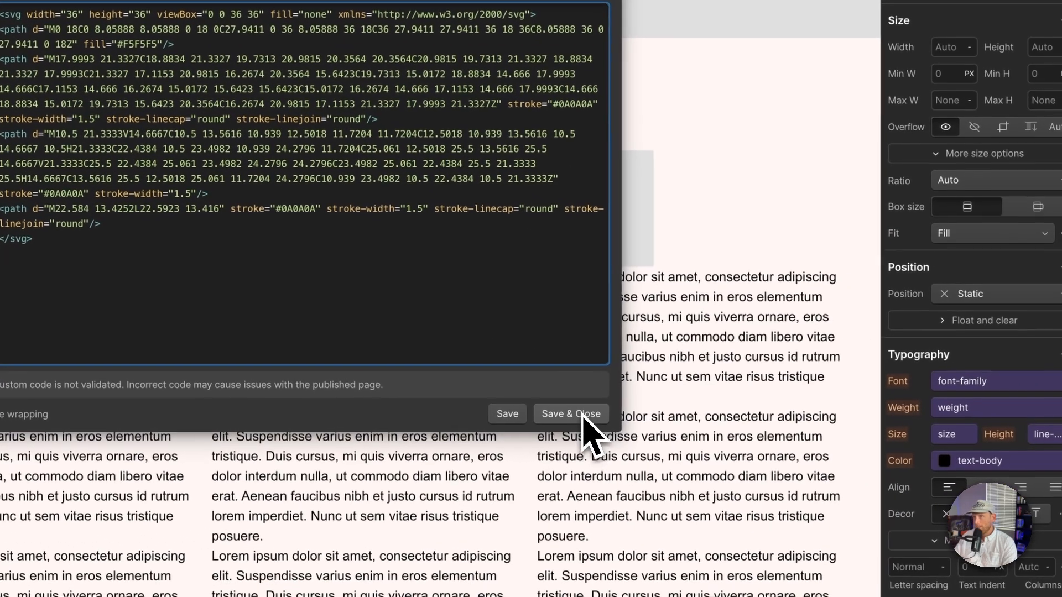
click(583, 414)
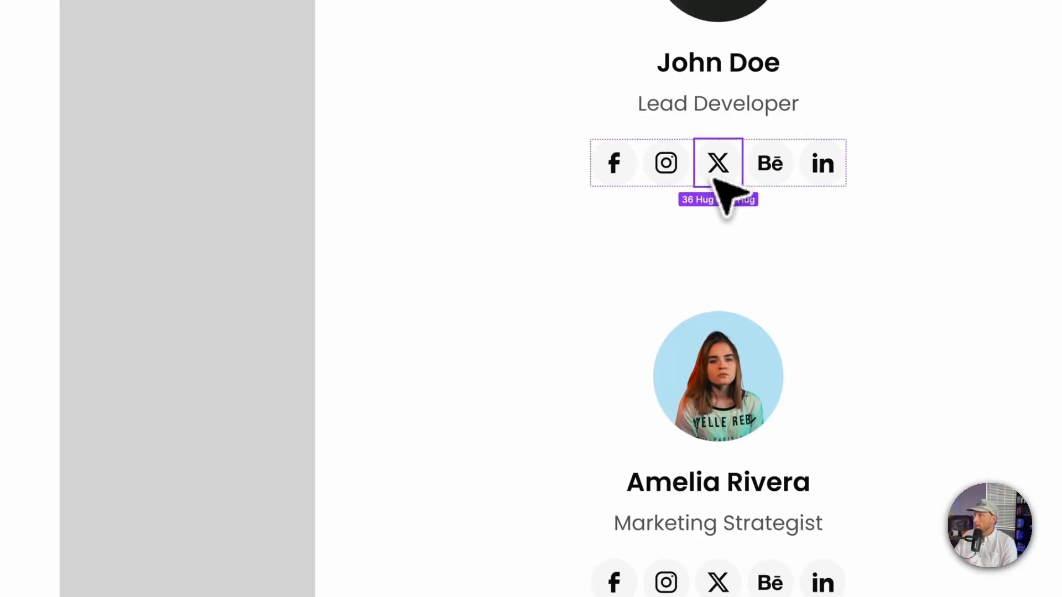
Step: Give the Div Block holding the icons the class team-cl_social-wrapper
right_click(715, 179)
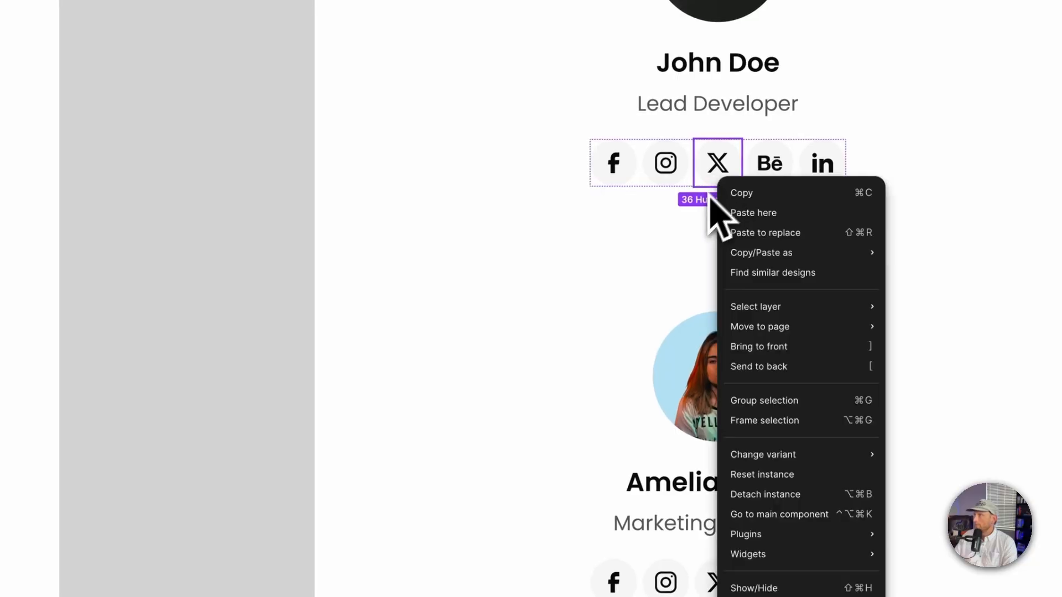
key(Escape)
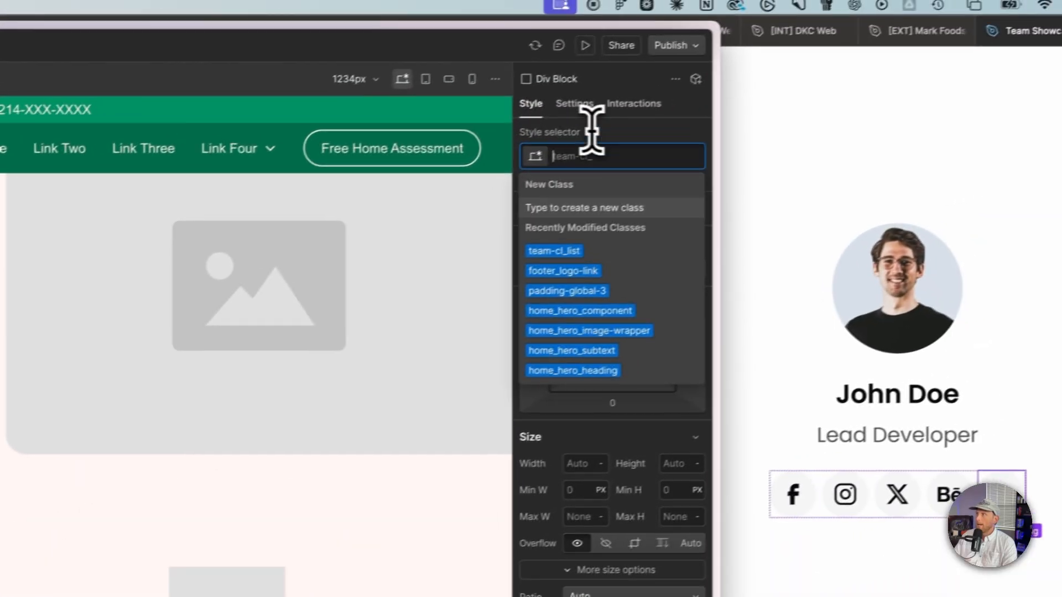
text(team-cl_)
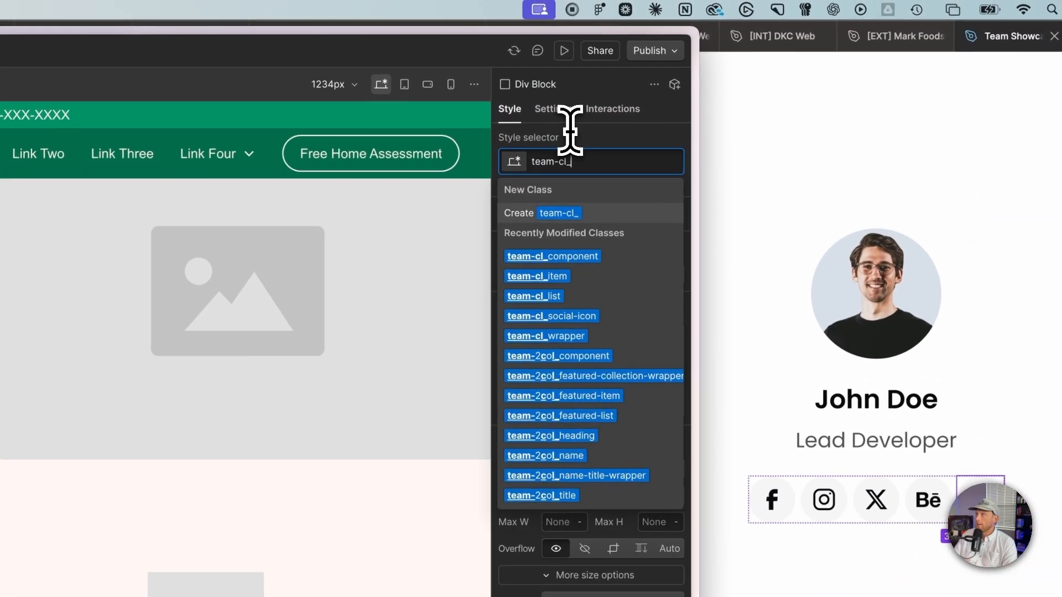
text(social-wrapper)
key(Return)
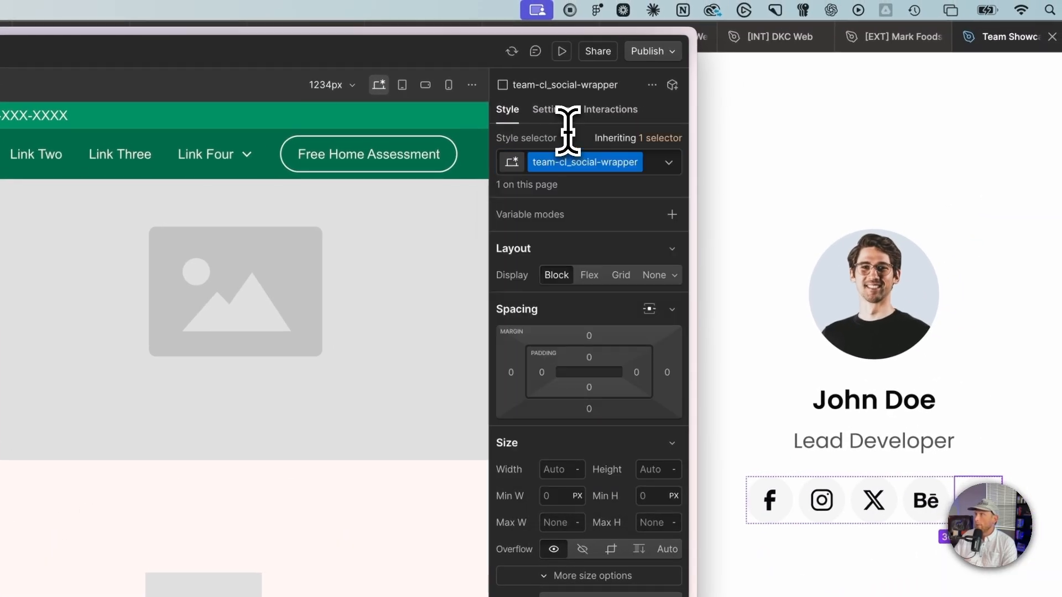
Step: Set the social wrapper's display to Flex with a 0.5rem gap
click(589, 275)
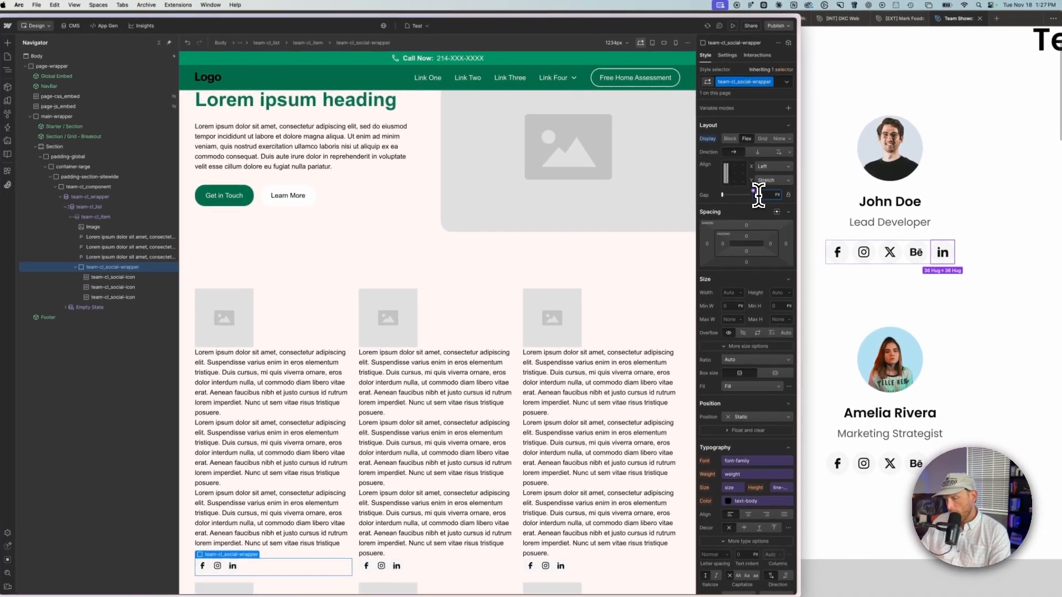
text(.5rem)
key(Return)
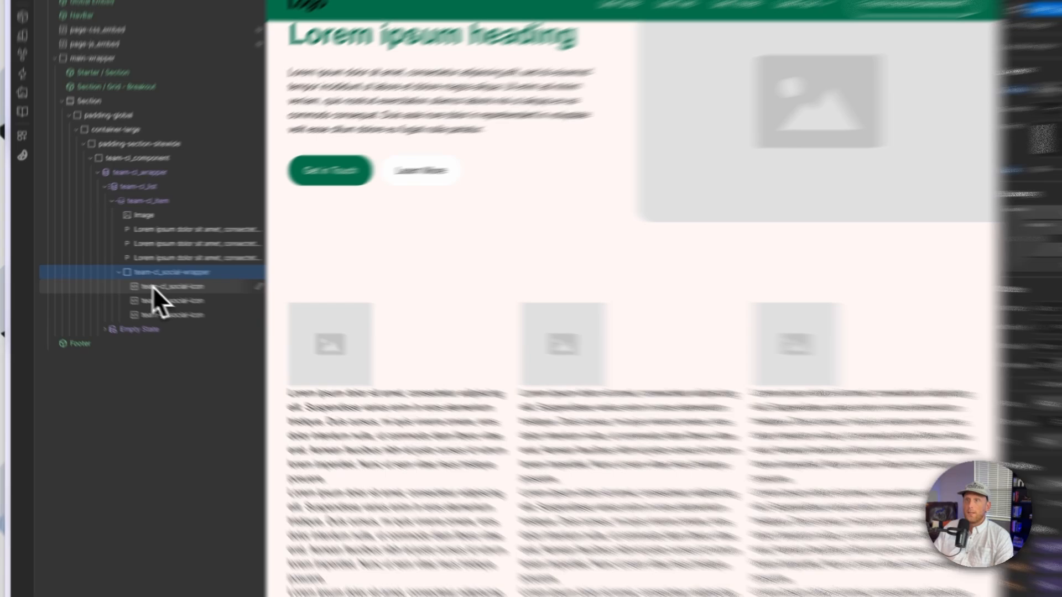
Step: Wrap each of the three social icon Code Embeds in its own Link Block
click(110, 274)
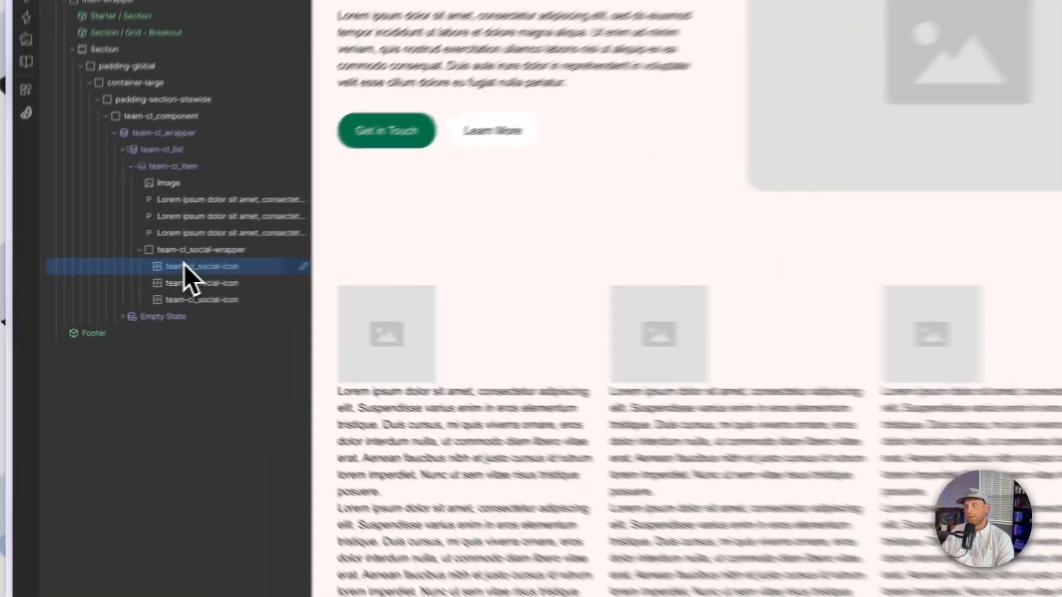
right_click(109, 272)
mouse_move(140, 289)
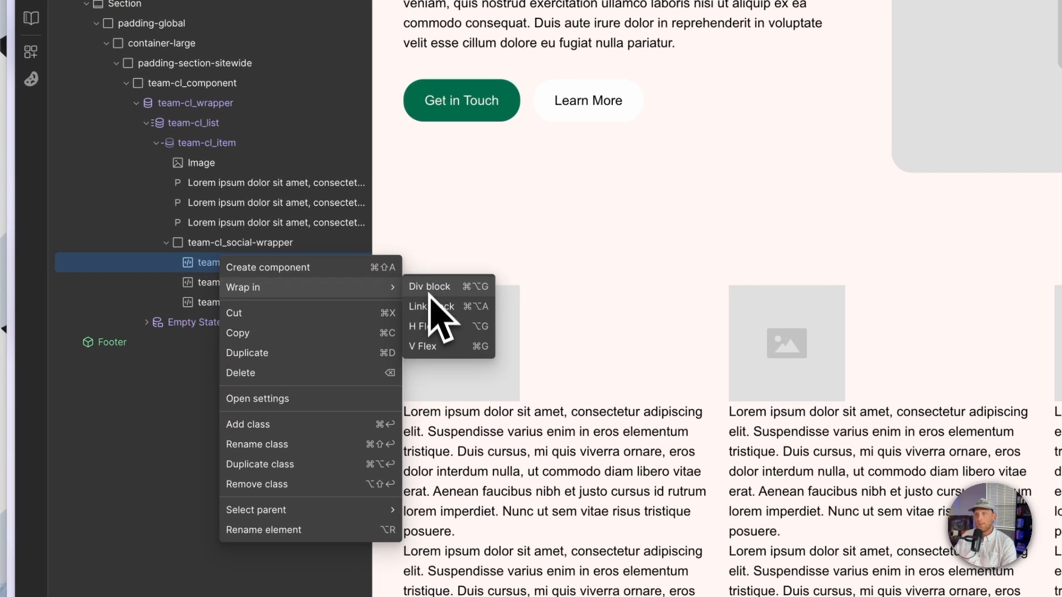
click(434, 307)
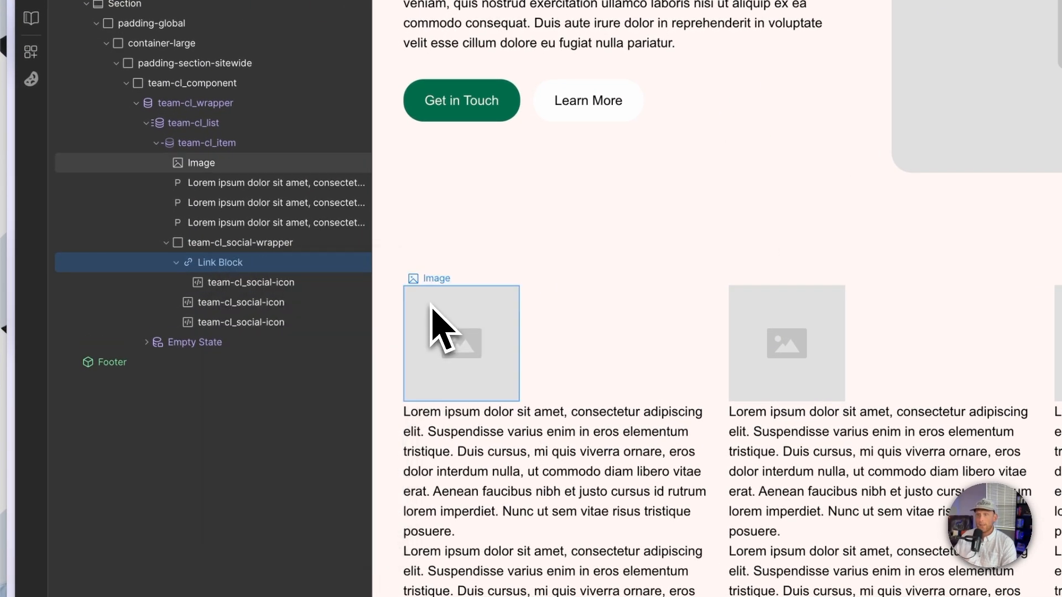
right_click(258, 303)
mouse_move(396, 343)
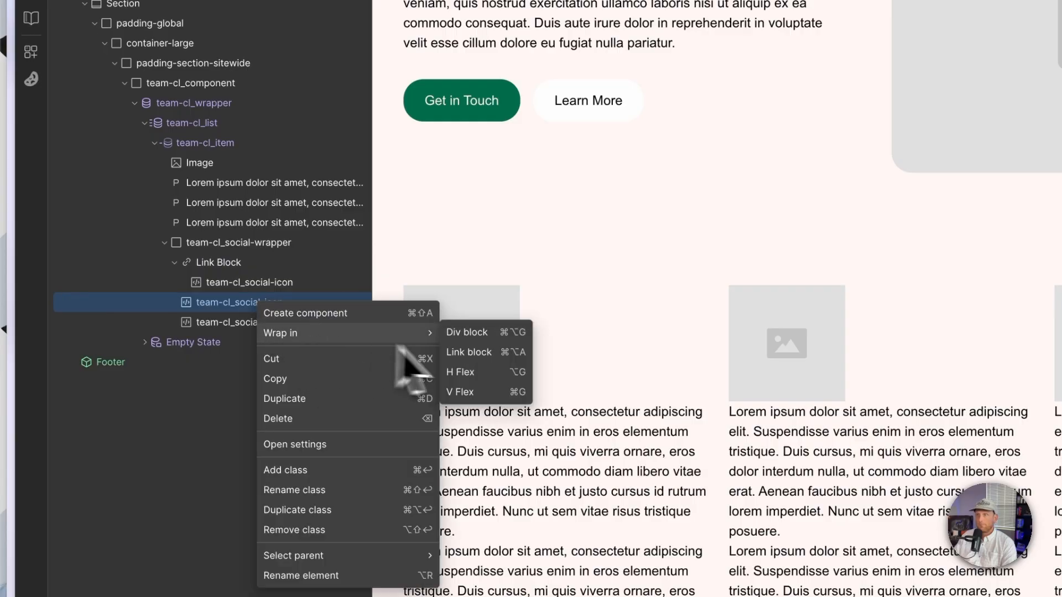
click(461, 354)
click(256, 343)
right_click(265, 346)
mouse_move(288, 372)
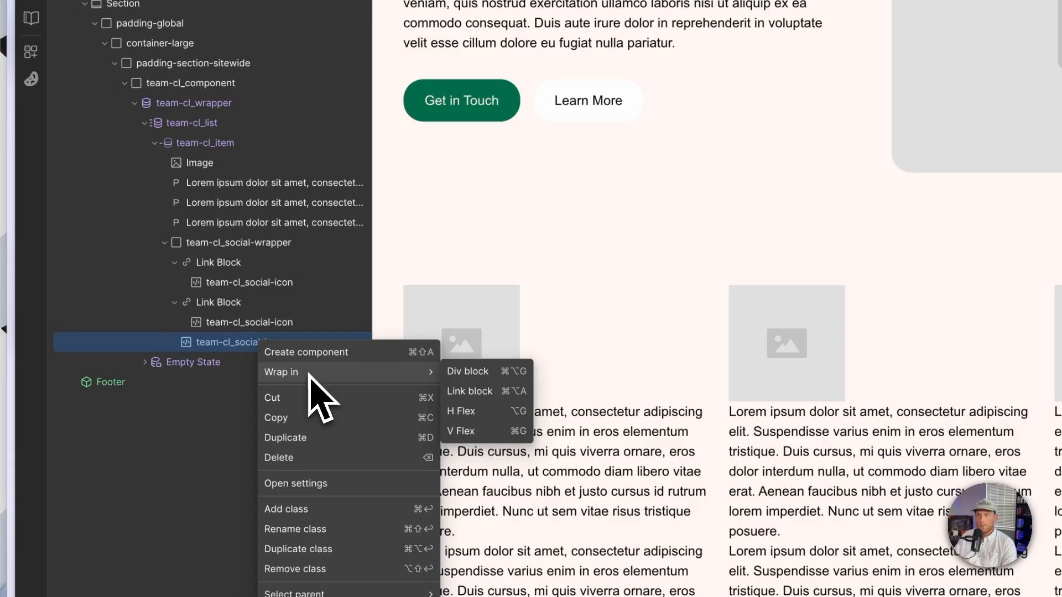
click(490, 392)
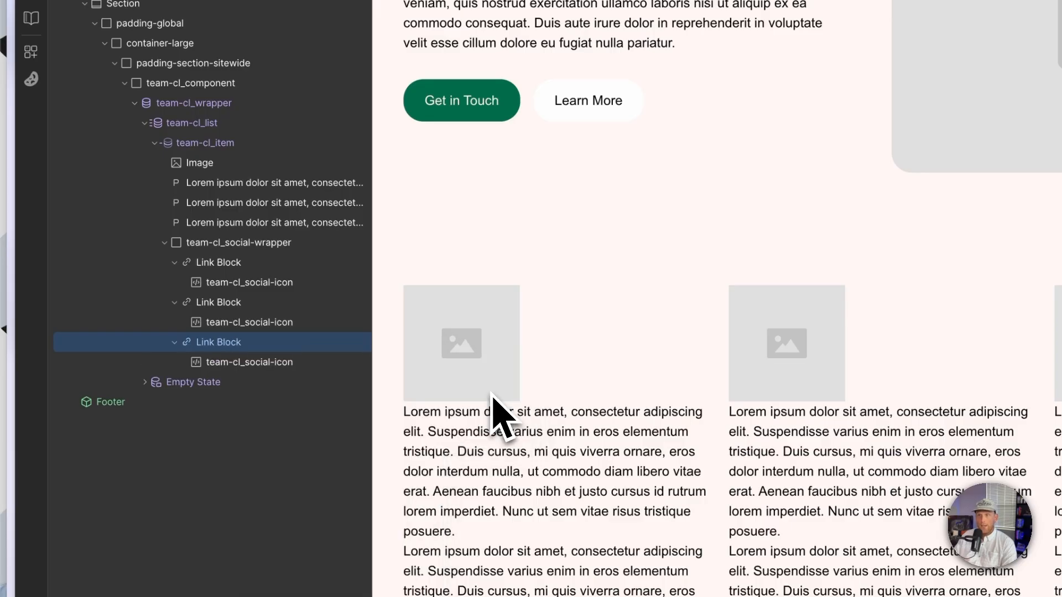
Step: Give the first Link Block the class team-cl_social-link
click(265, 283)
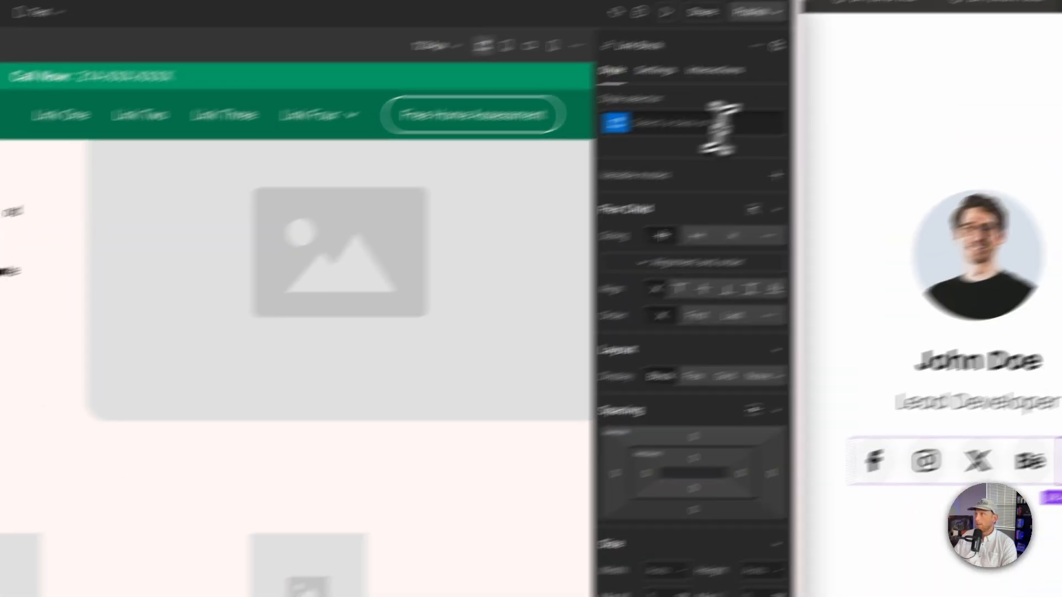
click(718, 126)
text(team-cl_)
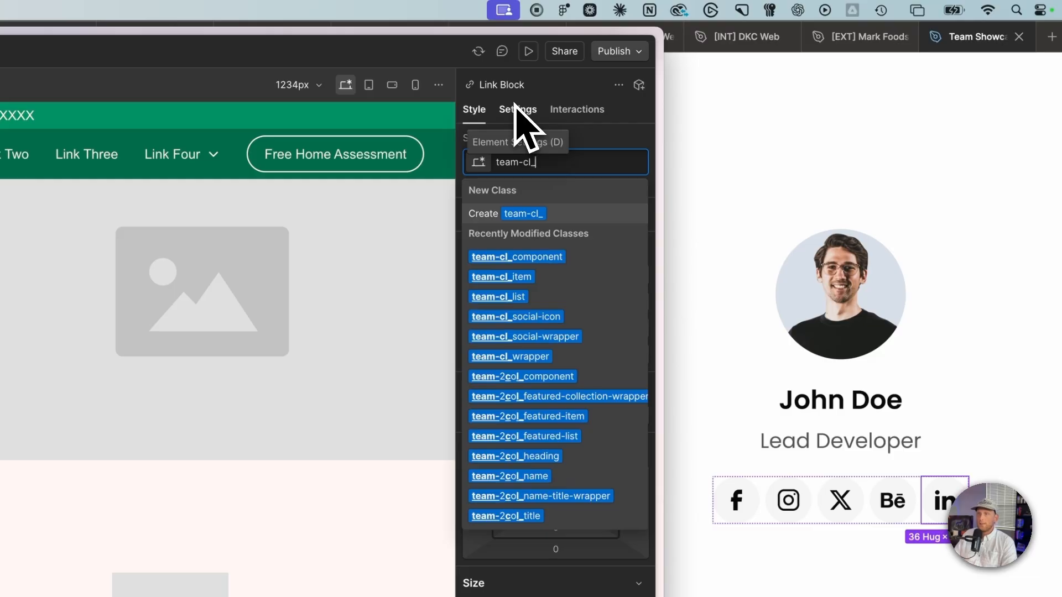
text(cs)
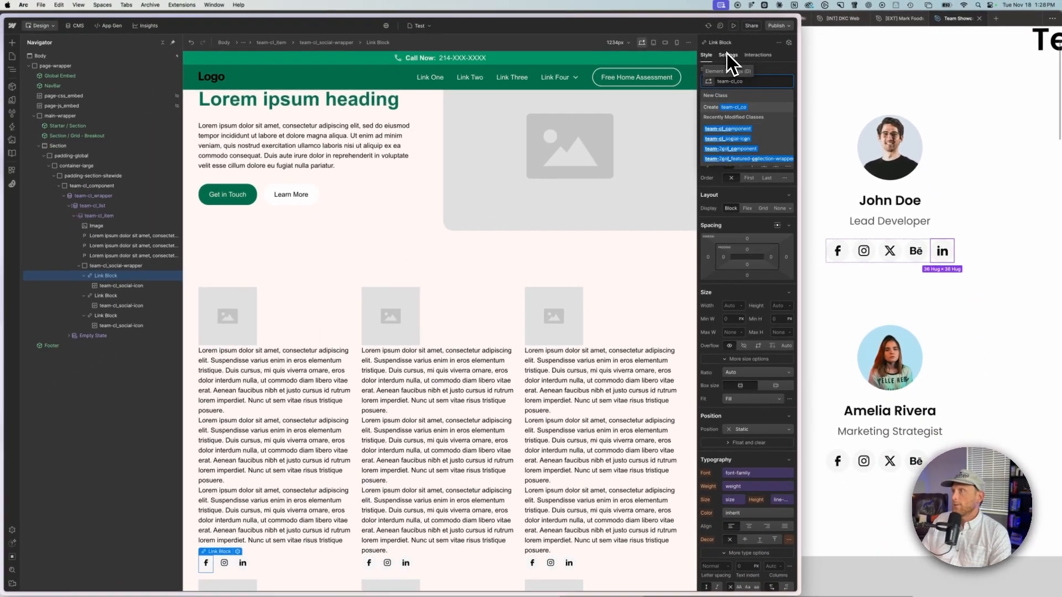
key(BackSpace)
key(BackSpace)
text(social-li)
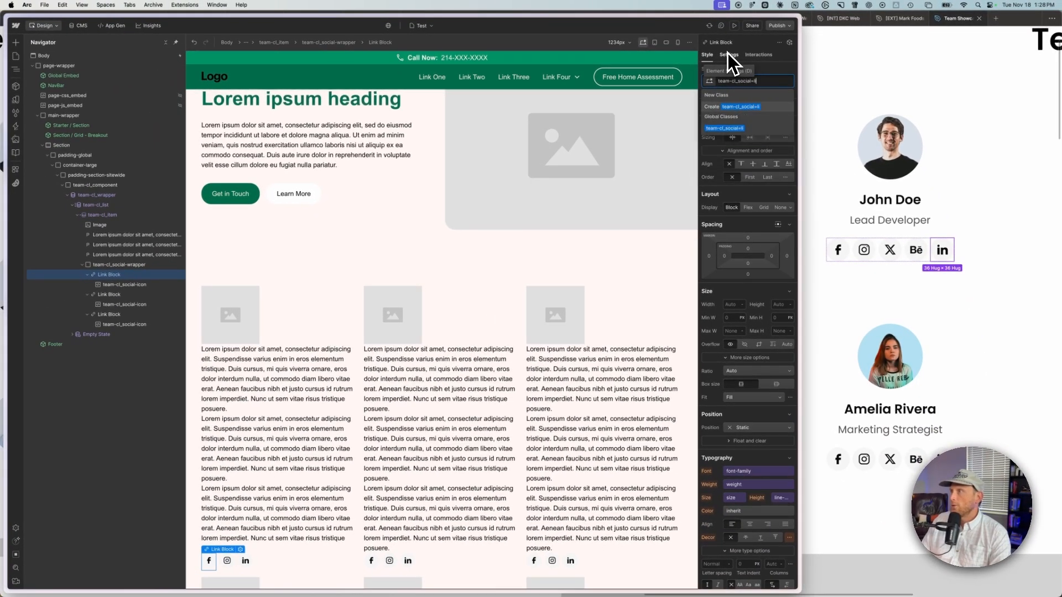
key(BackSpace)
key(BackSpace)
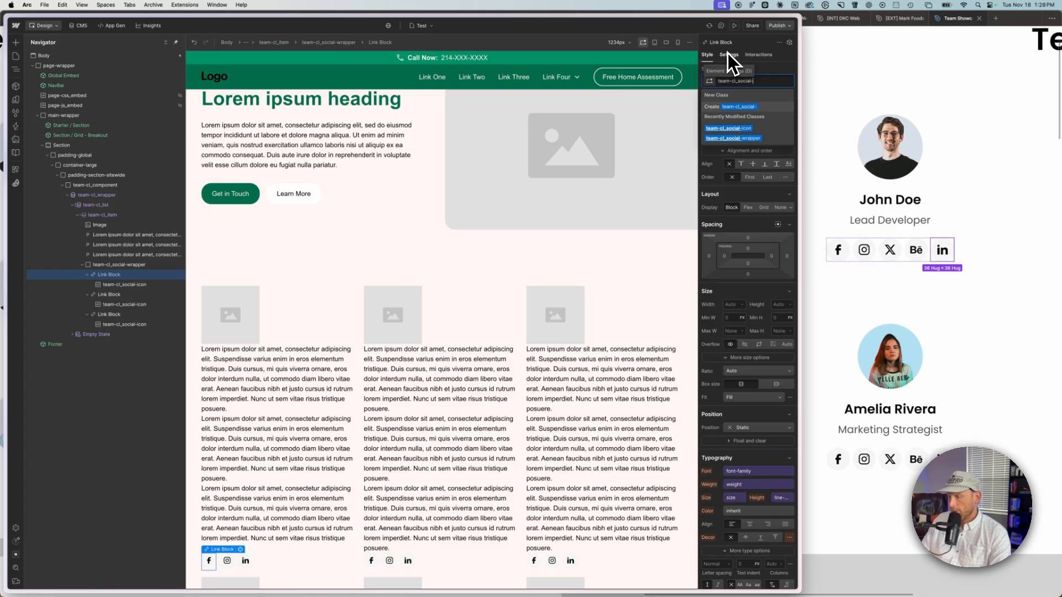
text(link)
key(super+a)
key(super+c)
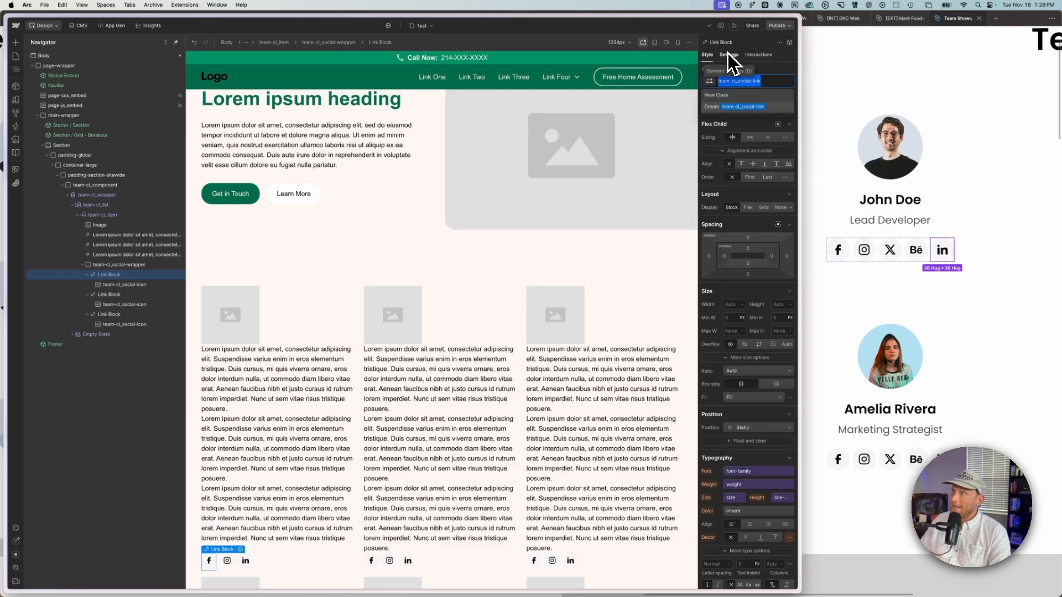
key(Return)
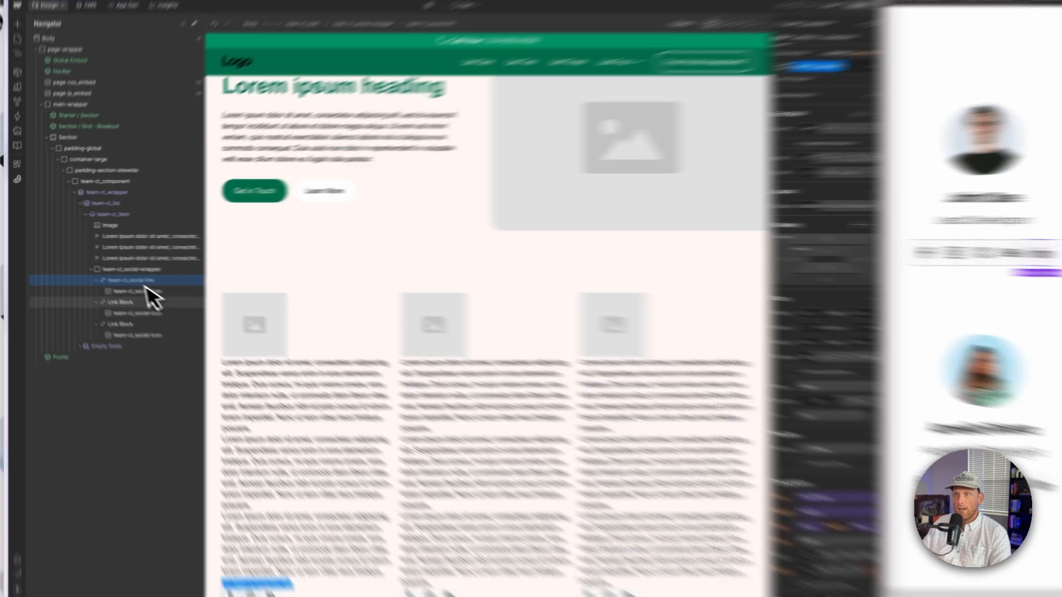
Step: Try to add classes to the second and third Link Blocks, then collapse the social wrapper
click(133, 302)
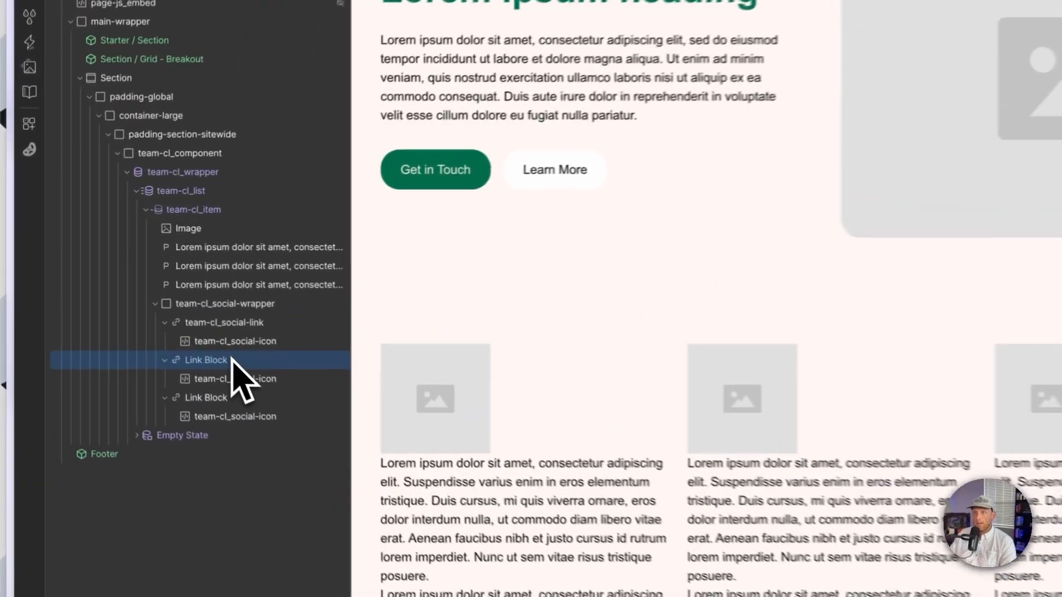
click(820, 66)
key(super+v)
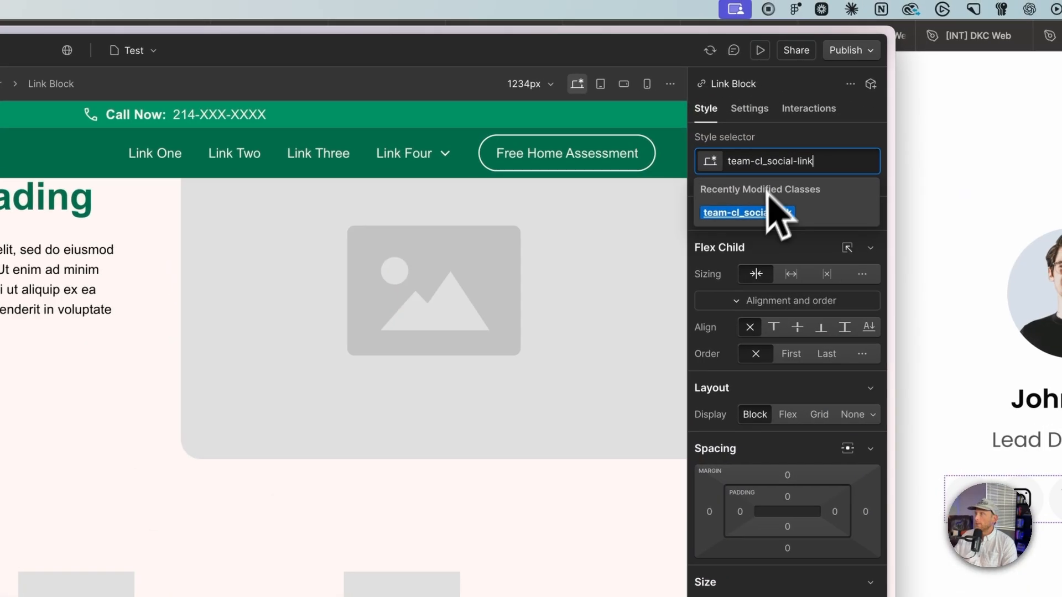
click(757, 211)
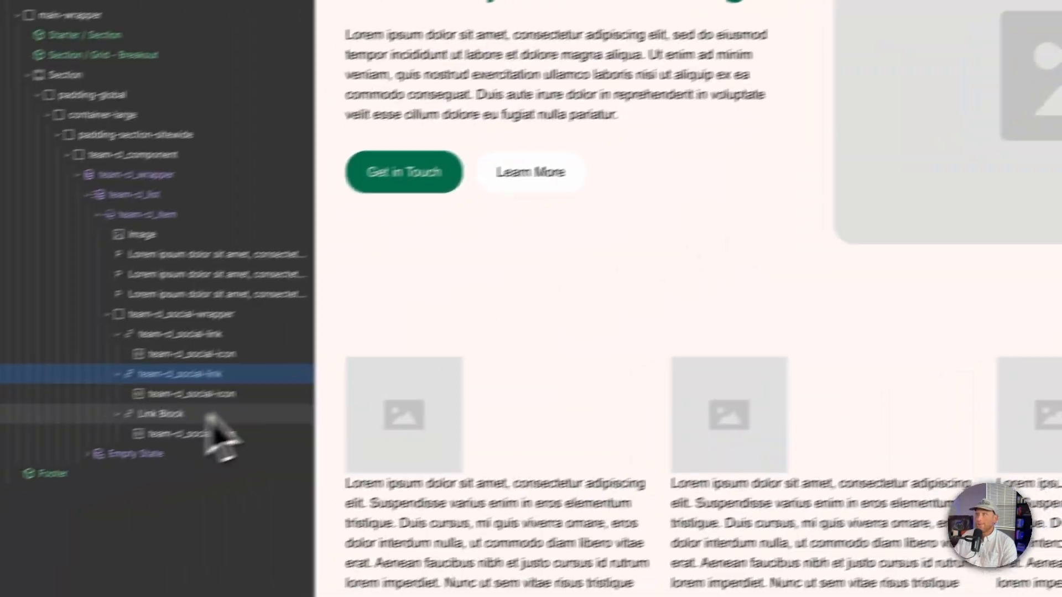
click(210, 414)
click(918, 110)
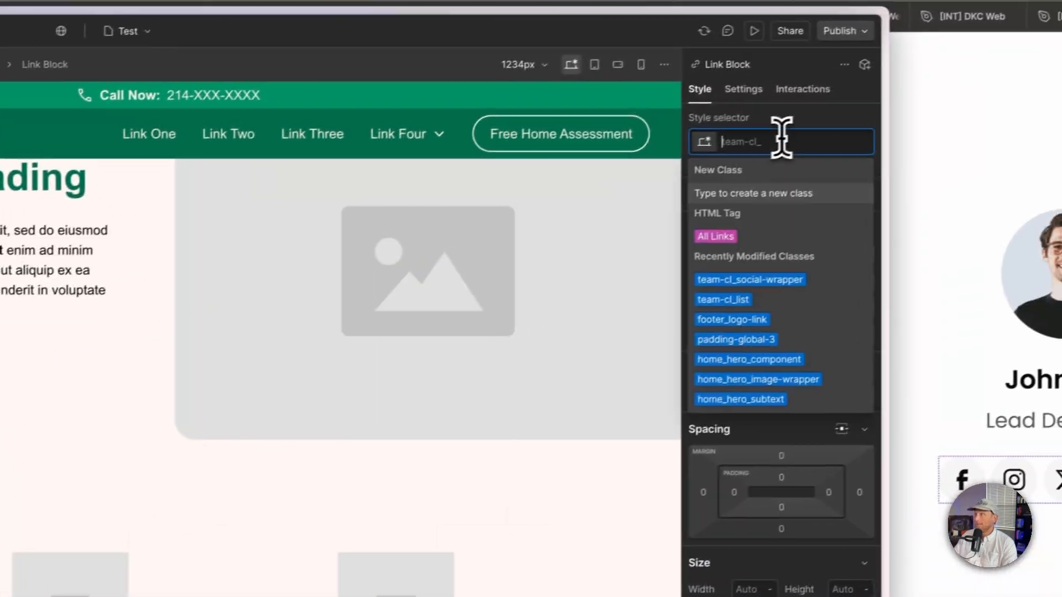
key(super+v)
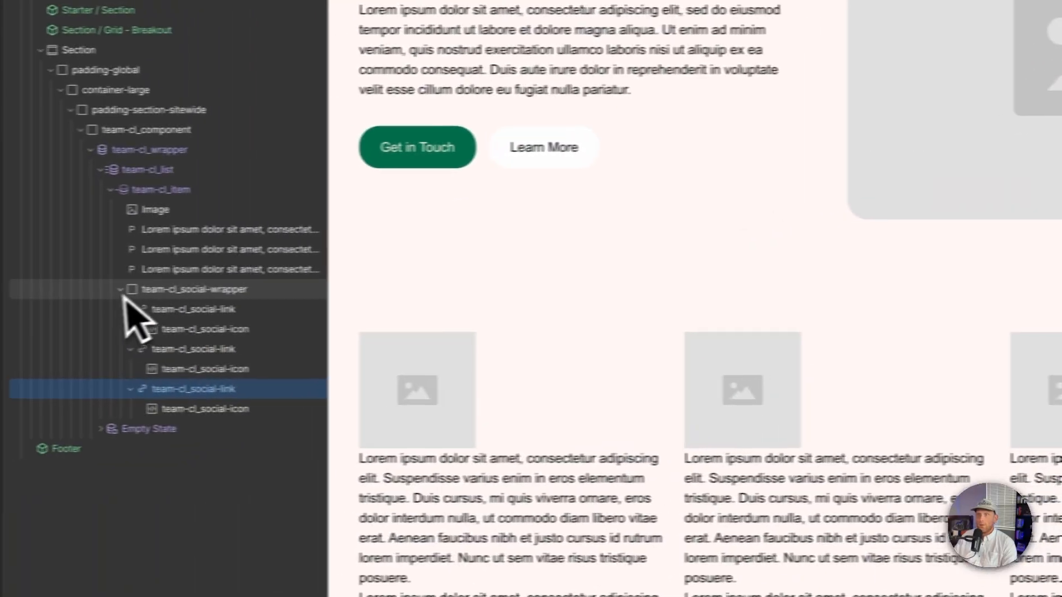
click(123, 291)
click(260, 292)
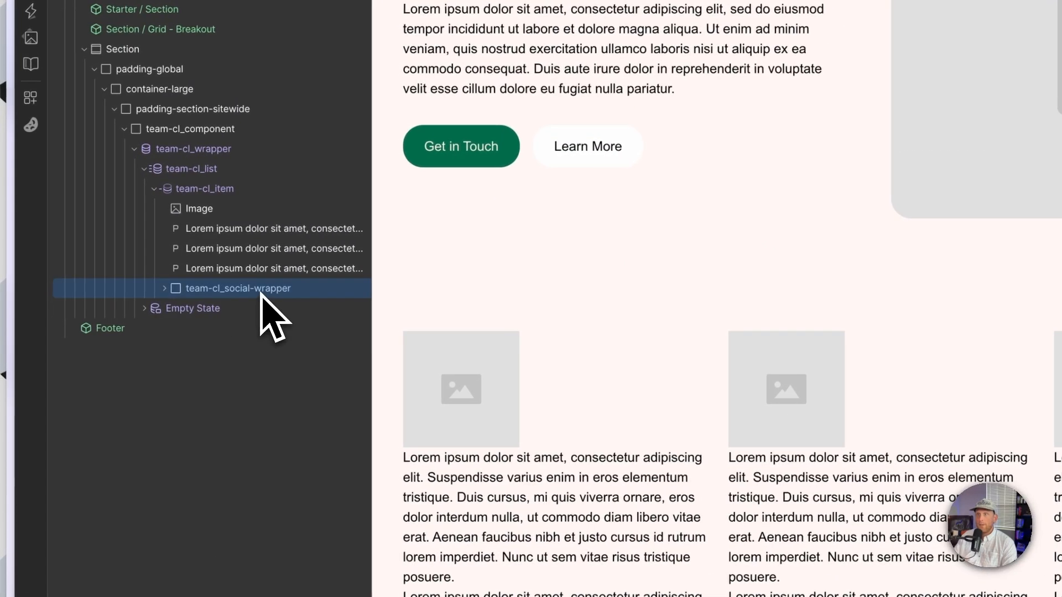
Step: Compare with the Figma template and give the first paragraph in the item the class team-cl_name
click(267, 232)
click(592, 104)
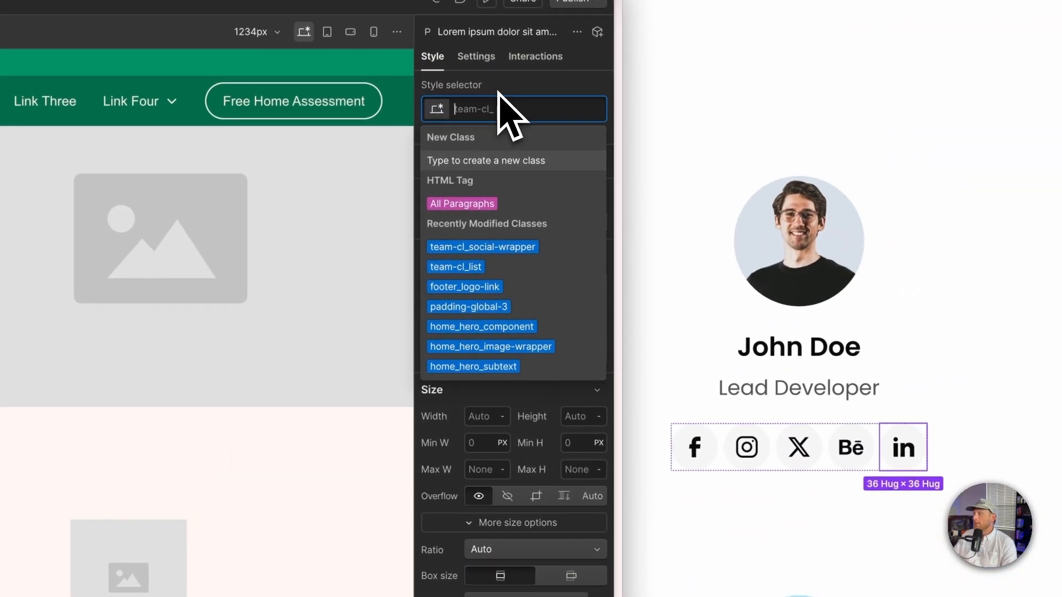
key(super+Tab)
scroll(737, 400, down, 10)
scroll(739, 408, down, 5)
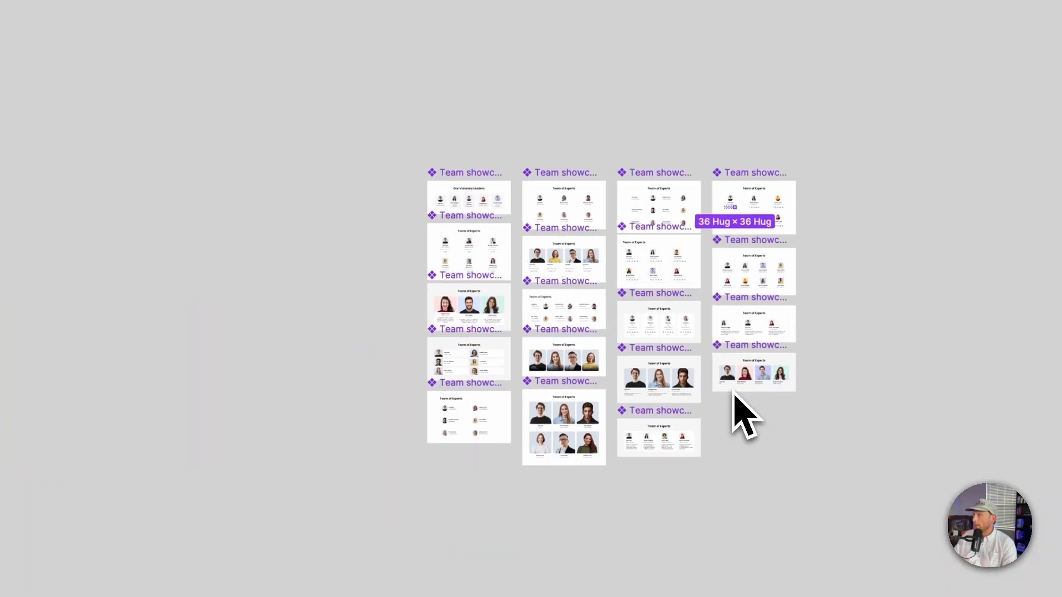
scroll(686, 332, up, 8)
scroll(670, 301, up, 5)
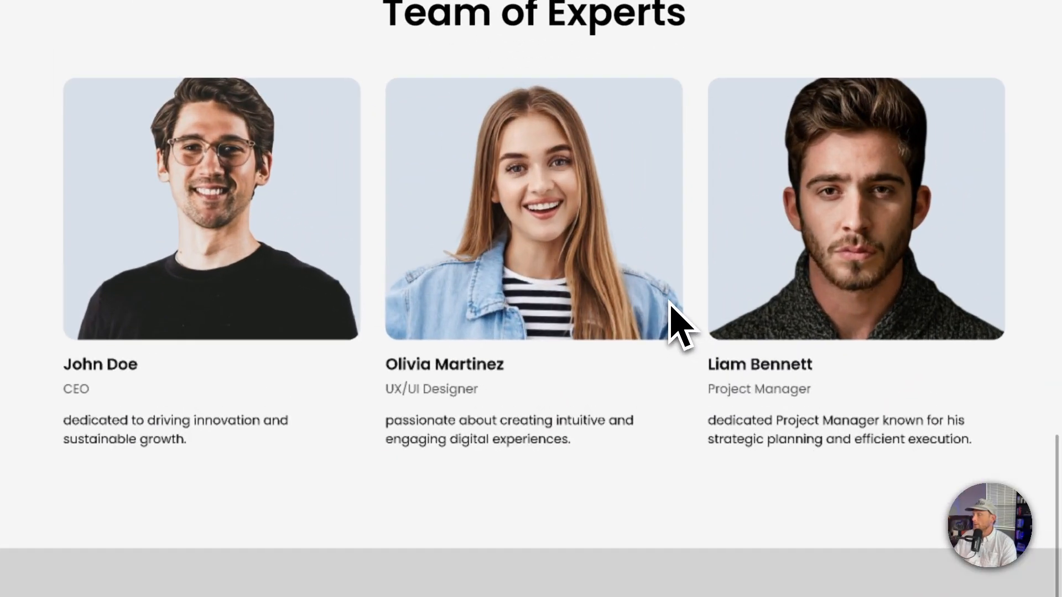
key(ctrl+Up)
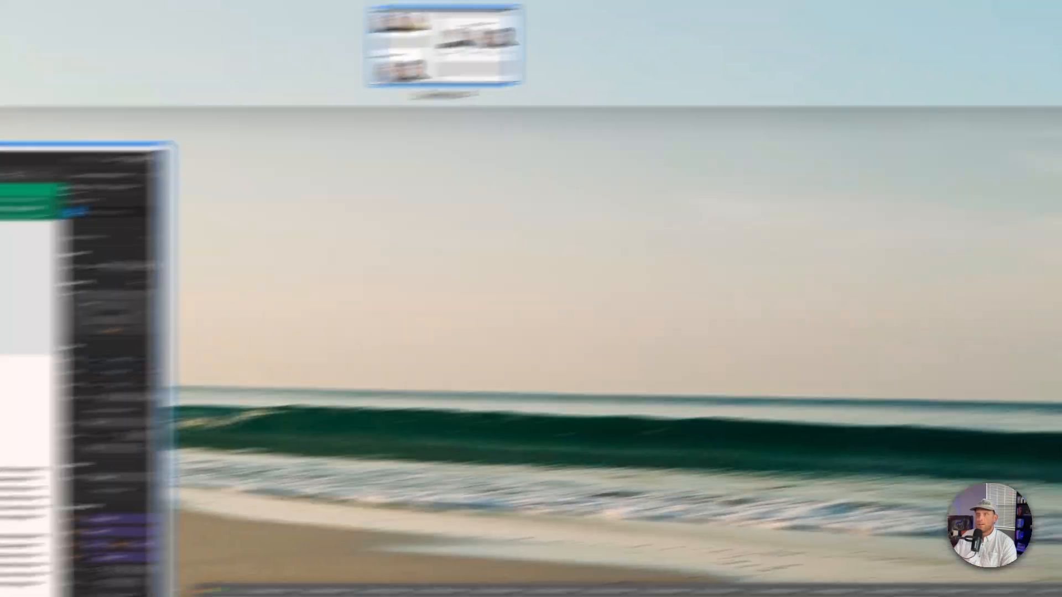
click(83, 326)
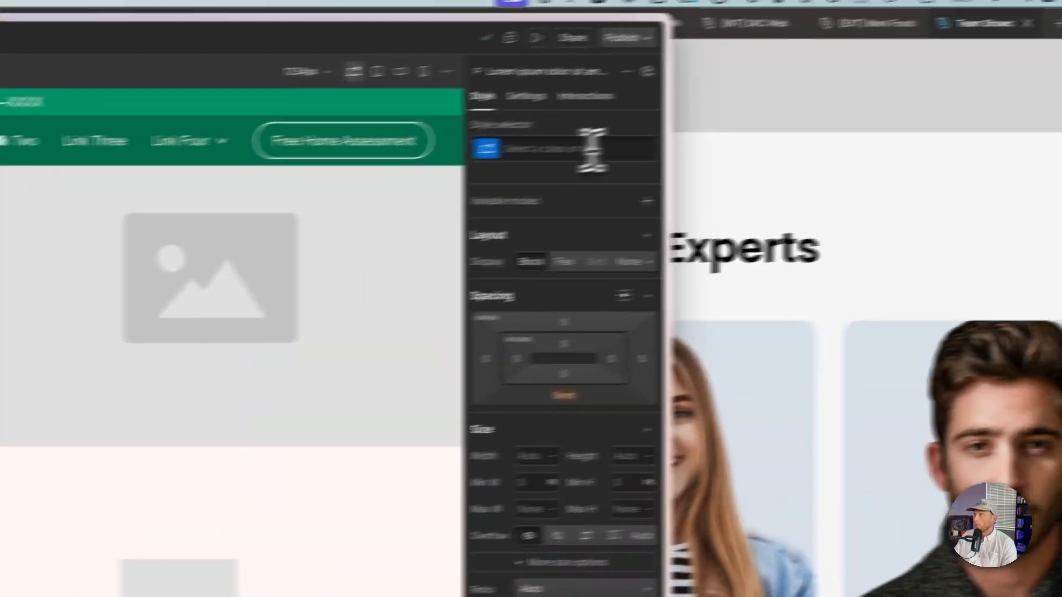
click(592, 149)
text(team-cl_)
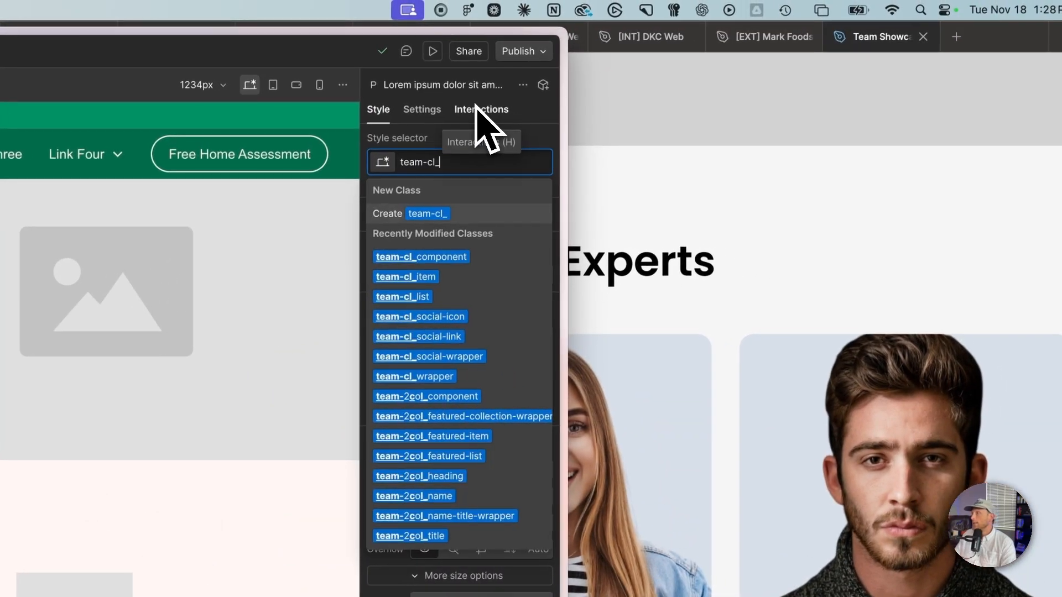
text(name)
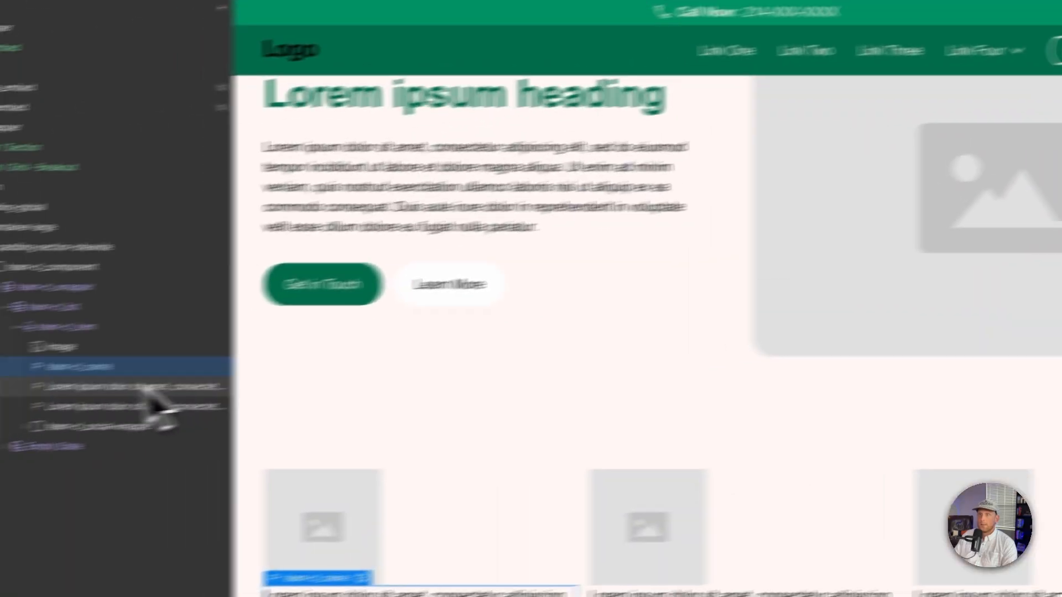
Step: Give the second paragraph in the item the class team-cl_position
click(144, 387)
click(443, 165)
text(team-cl_)
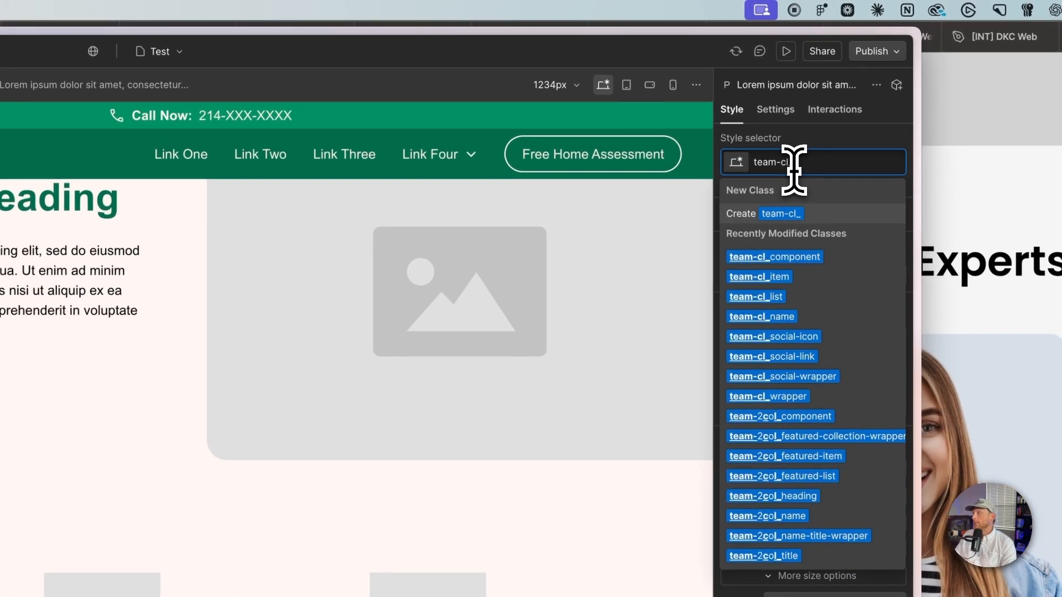
text(position)
key(Return)
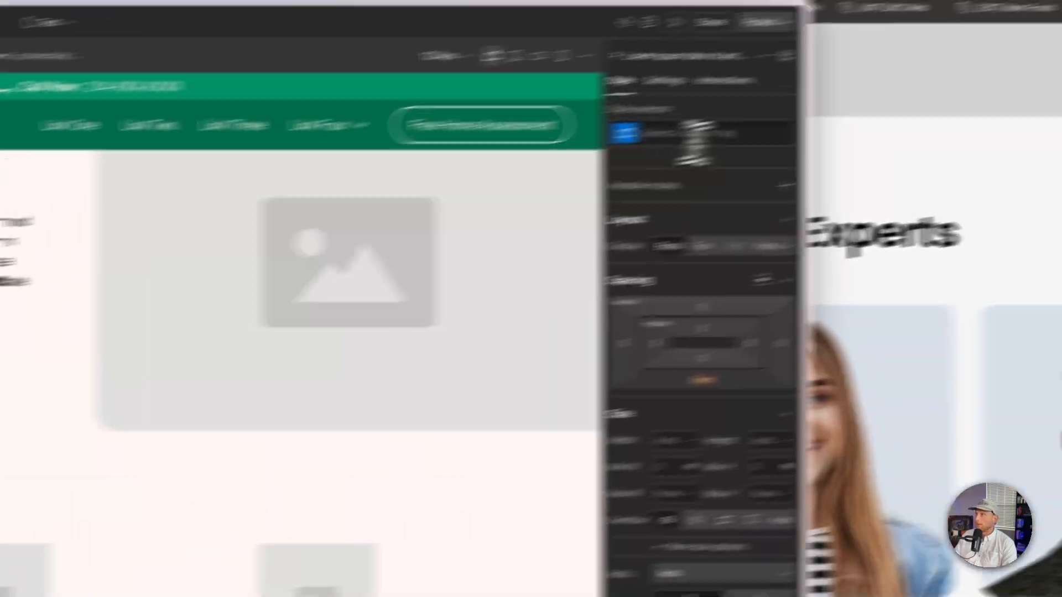
Step: Give the third paragraph in the item the class team-cl_short-bio
click(695, 142)
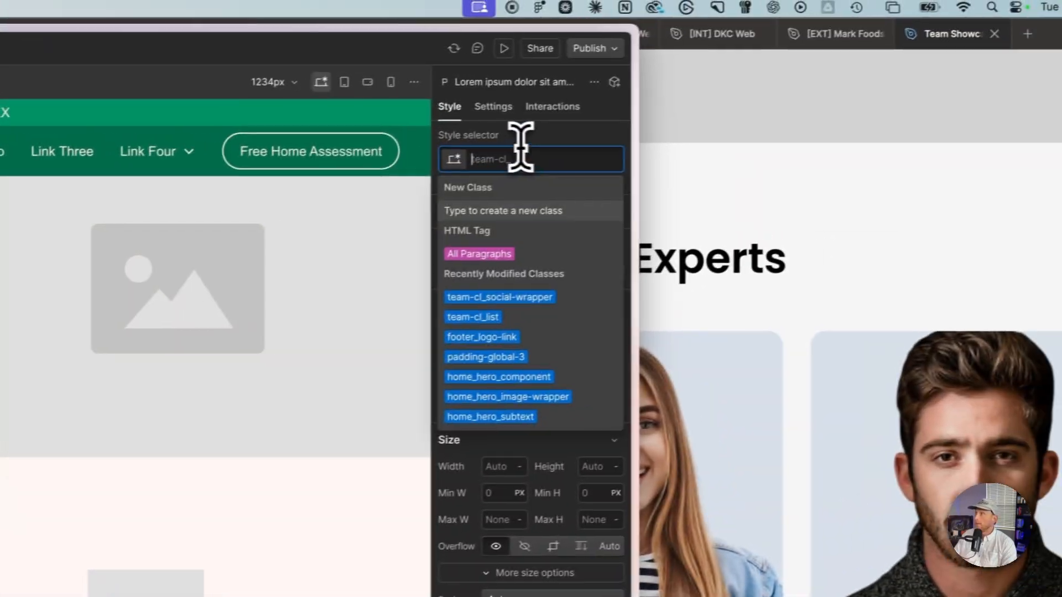
text(team-cl_)
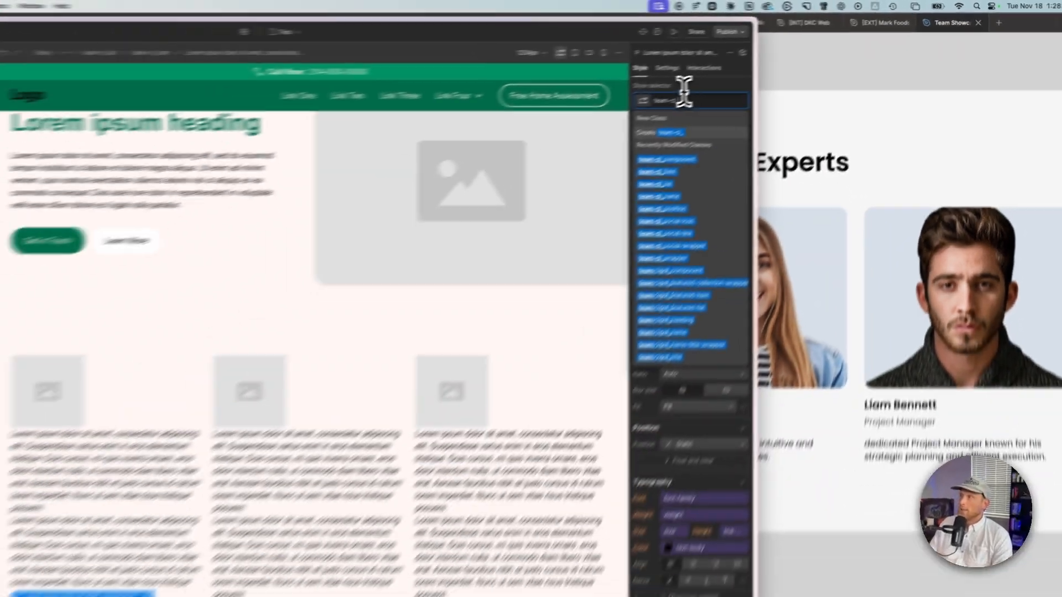
text(short-bio)
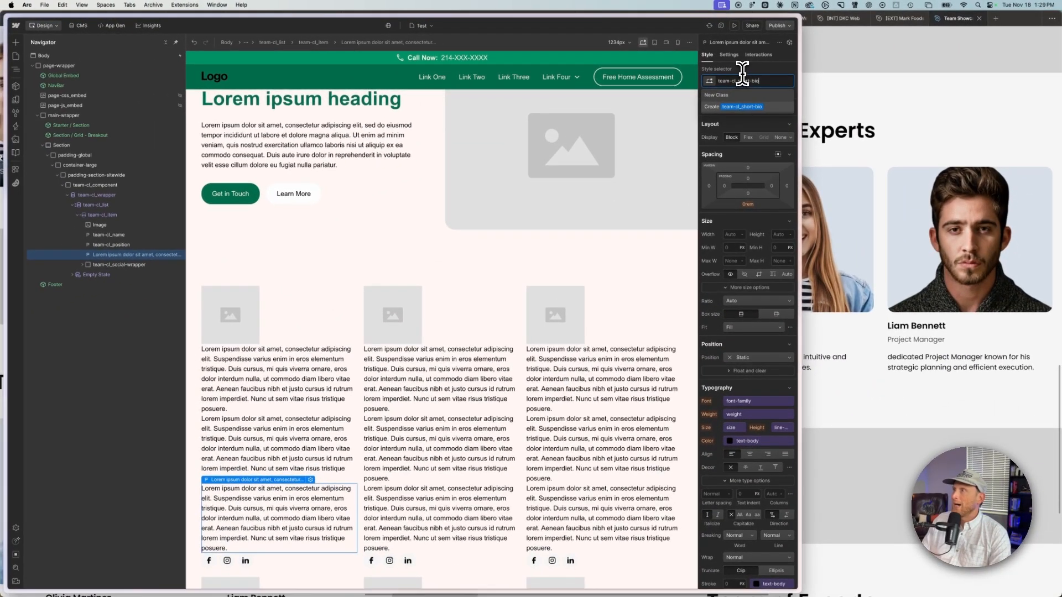
key(Return)
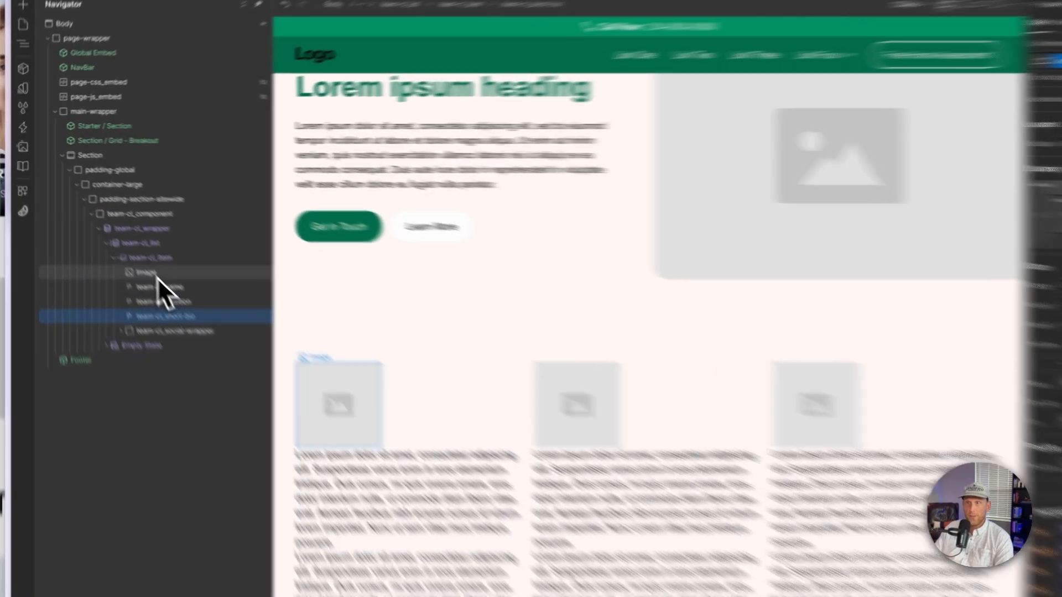
Step: Give the image in the collection item the class team-cl_image
click(156, 276)
click(773, 153)
text(team-cl_)
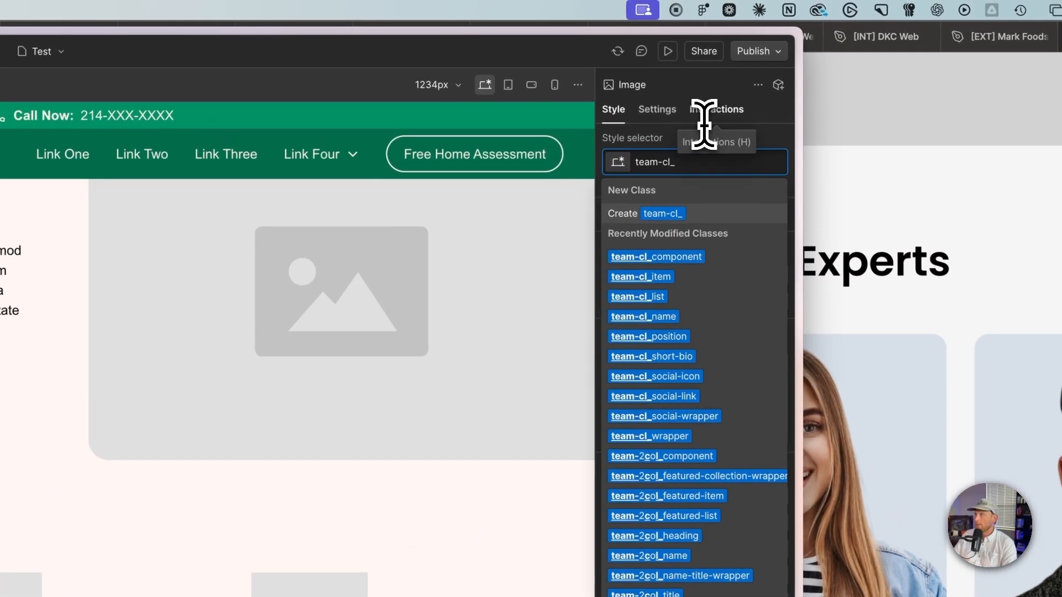
text(im)
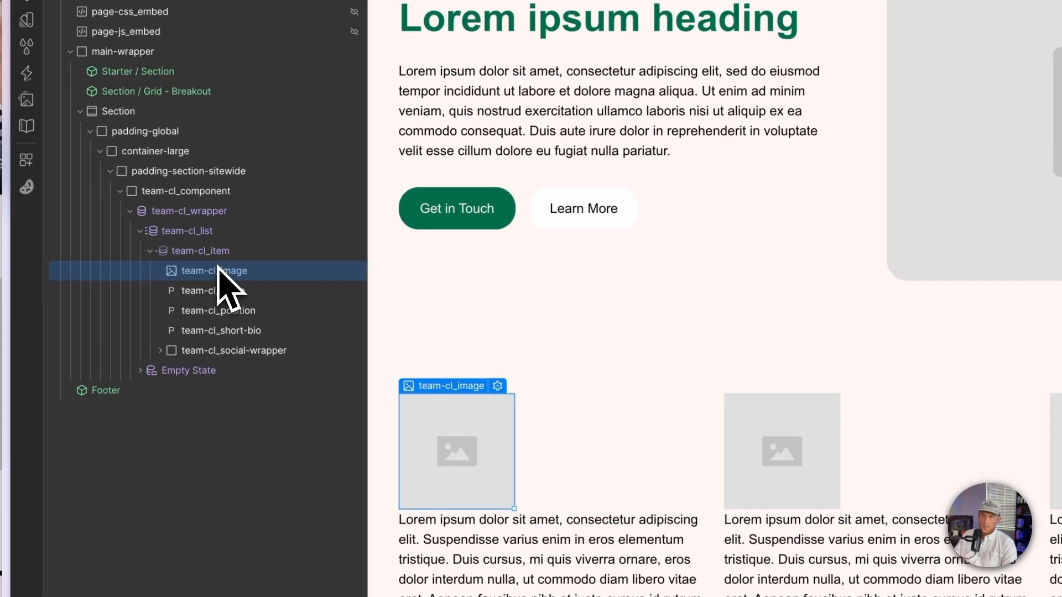
Step: Wrap the image in a Div Block and give the wrapper the class team-cl_image-wrapper
right_click(228, 268)
mouse_move(244, 298)
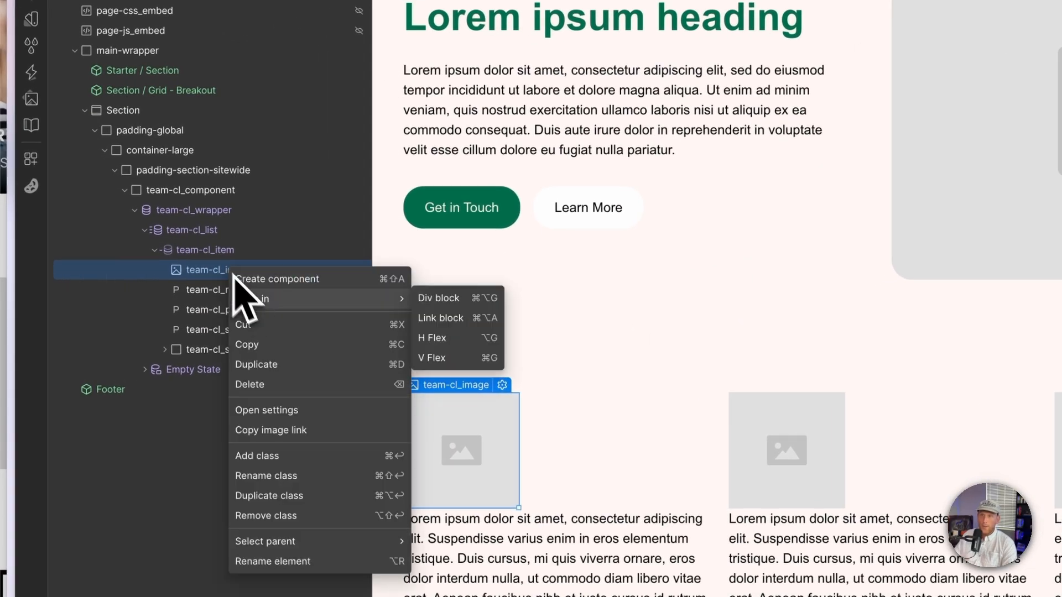
click(425, 298)
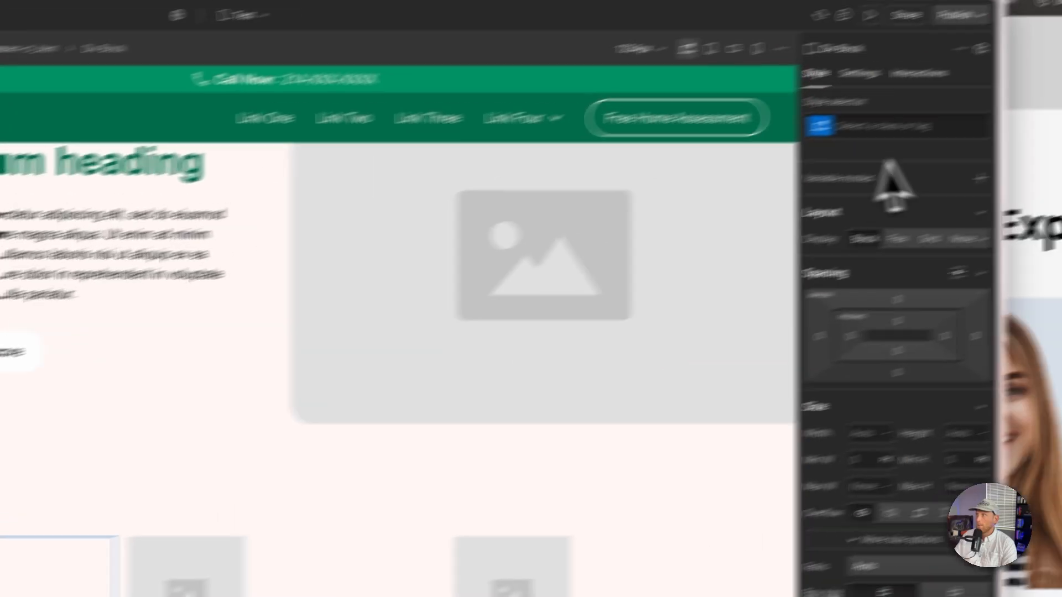
click(907, 126)
text(team-cl_imag)
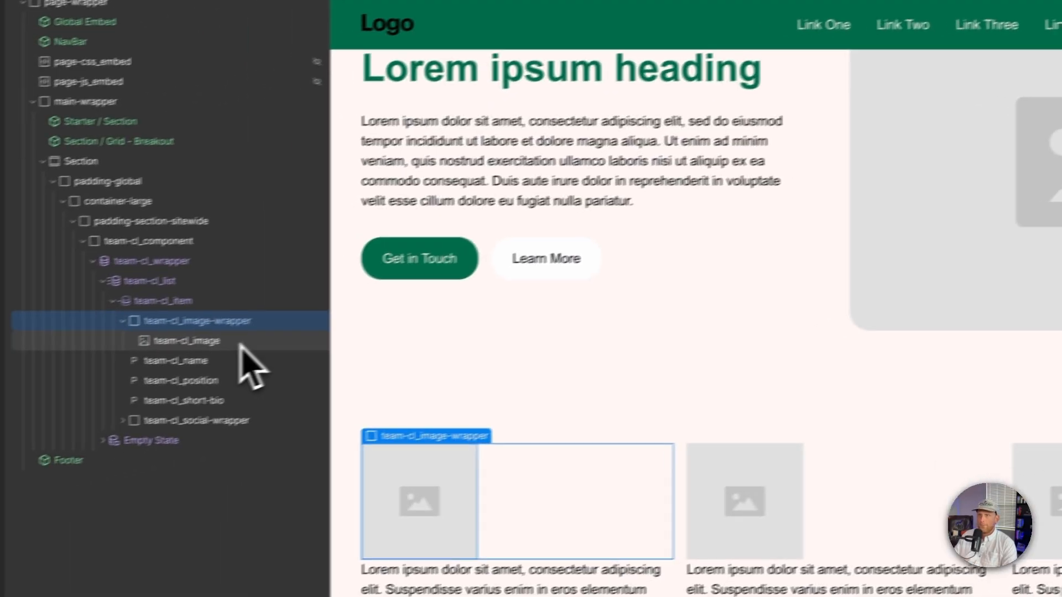
click(240, 343)
click(283, 314)
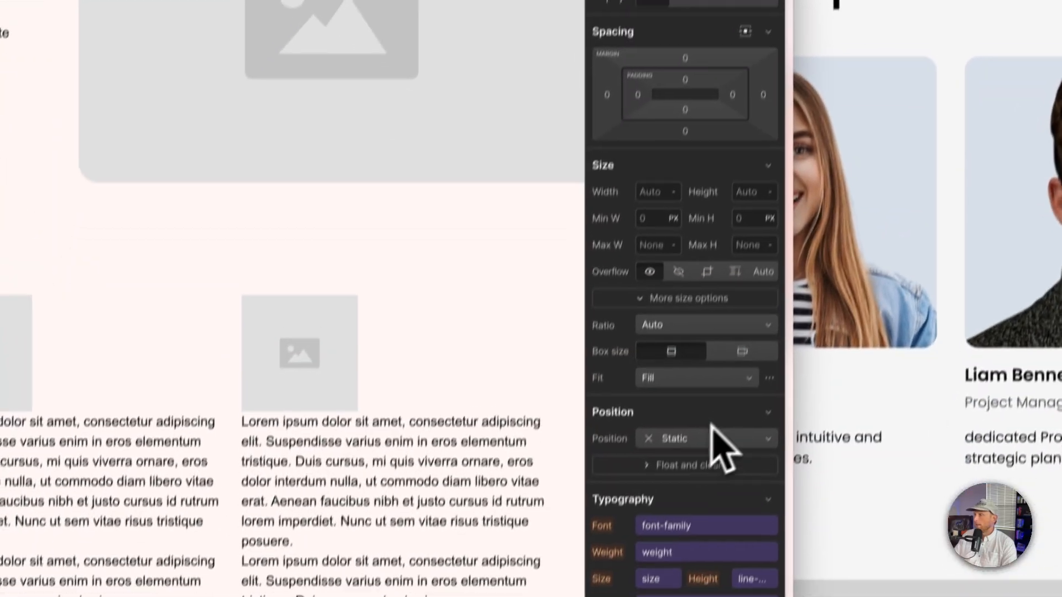
Step: Set the image wrapper's position to Relative and its width to 100%
click(713, 443)
click(690, 420)
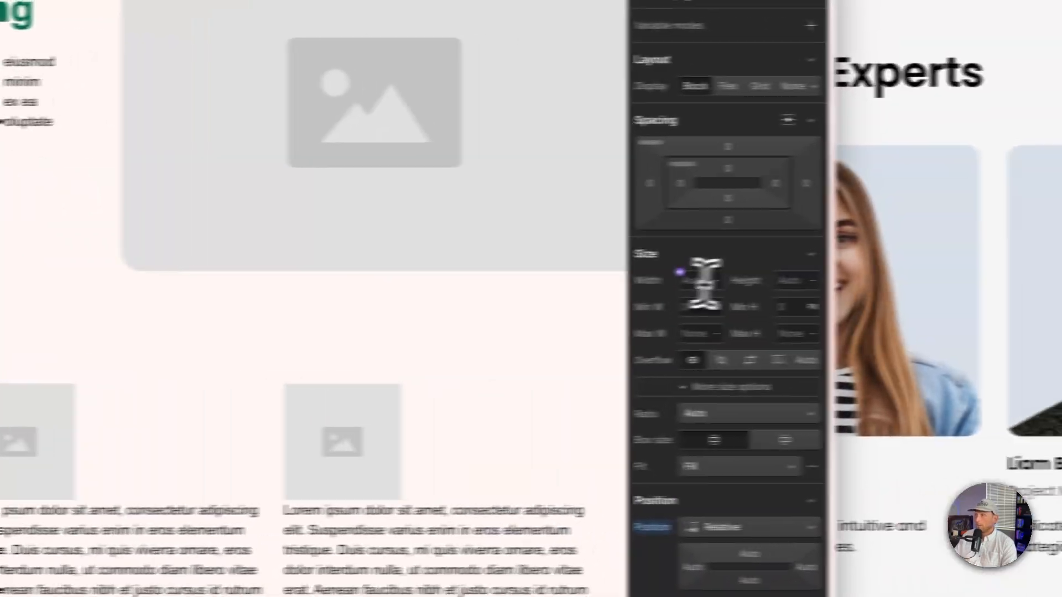
click(665, 156)
text(10)
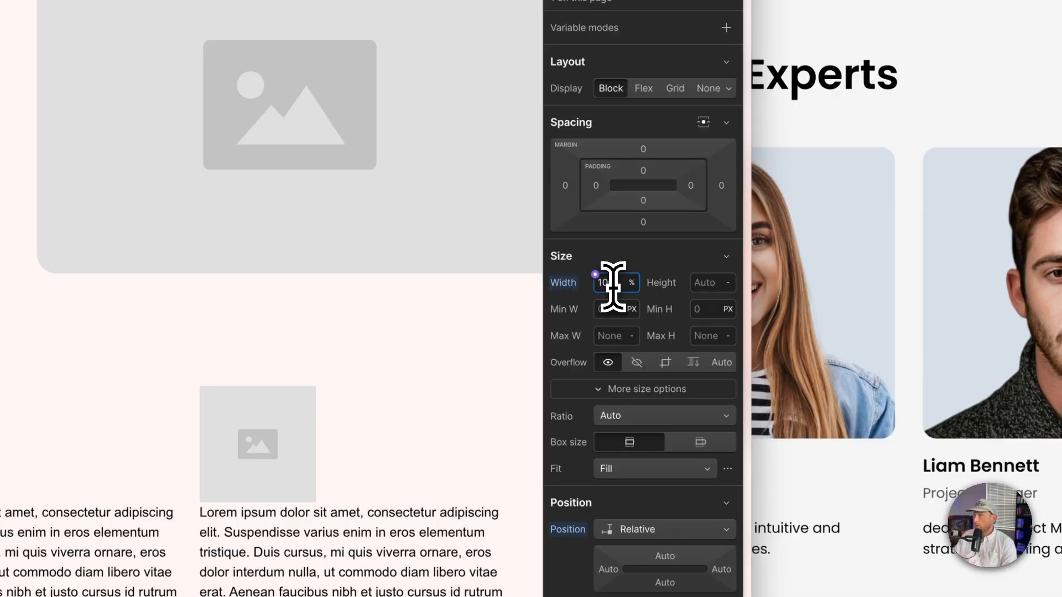
text(0)
scroll(727, 288, down, 2)
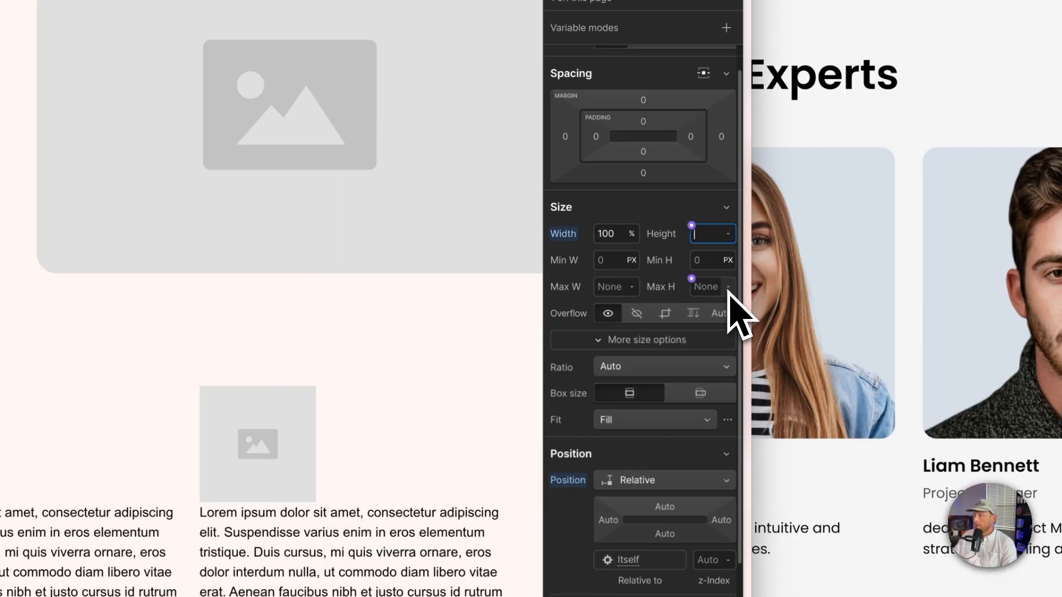
key(Return)
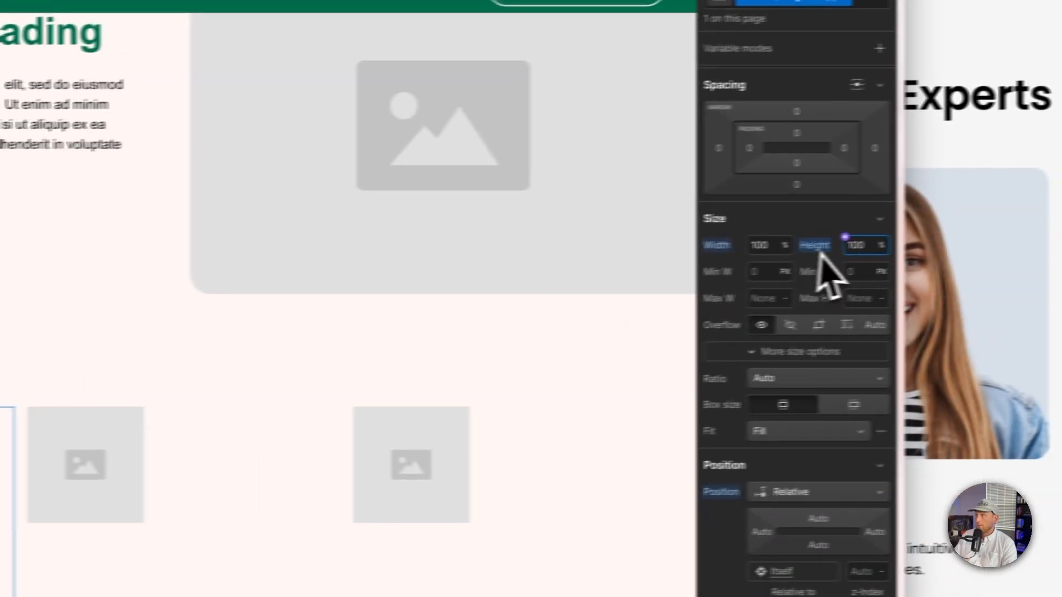
click(817, 247)
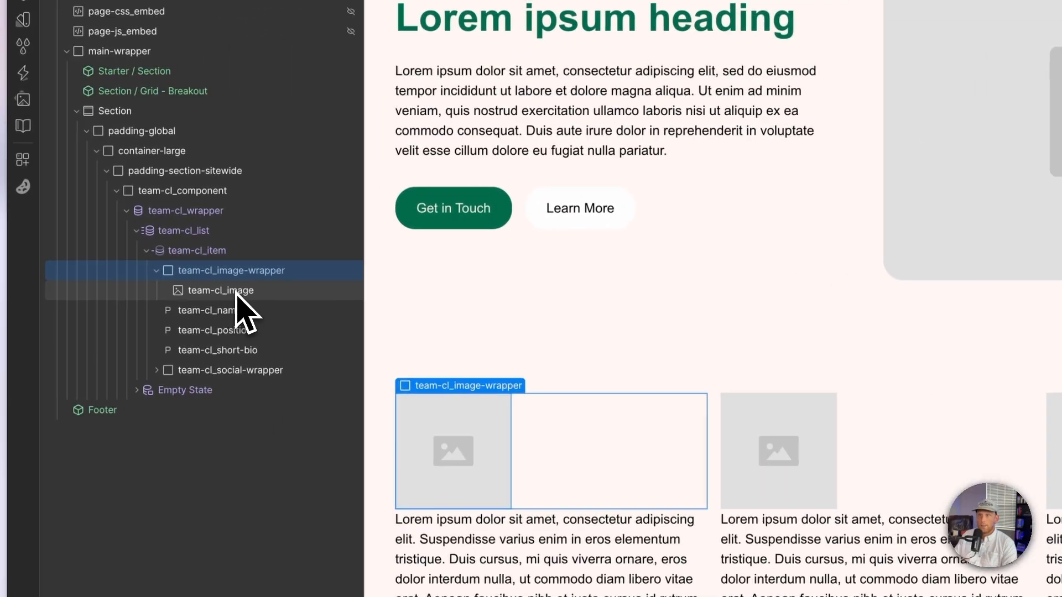
Step: Set the image to Absolute position with 100% width and 100% height
click(238, 291)
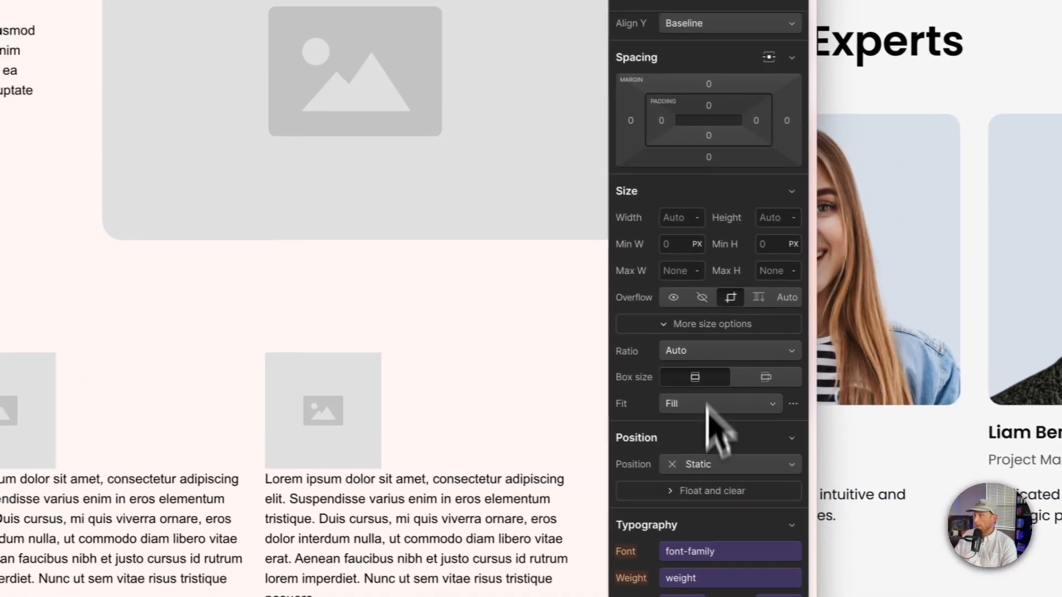
click(701, 463)
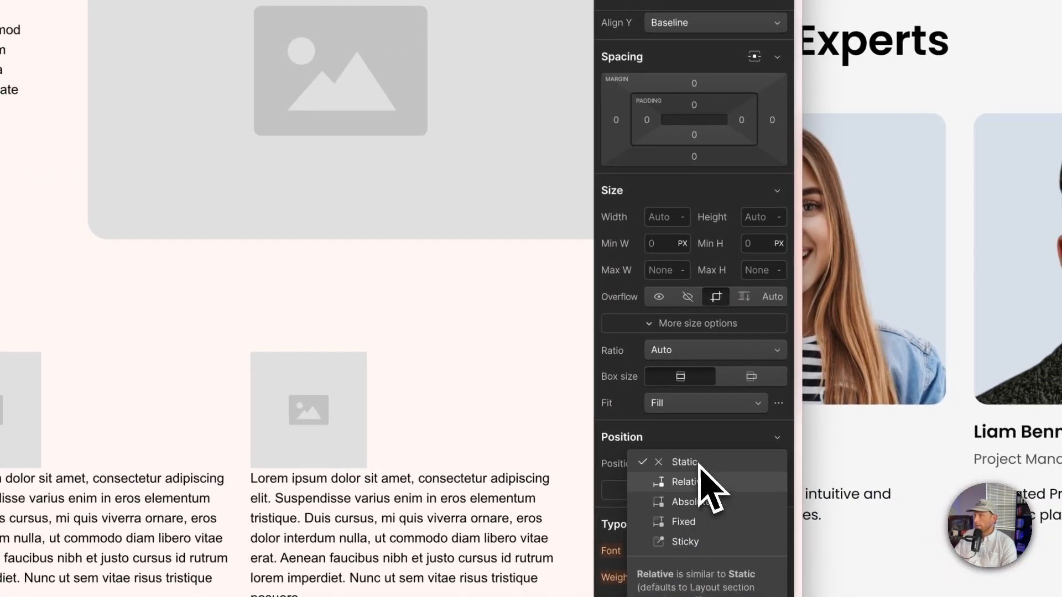
click(691, 502)
scroll(699, 510, down, 1)
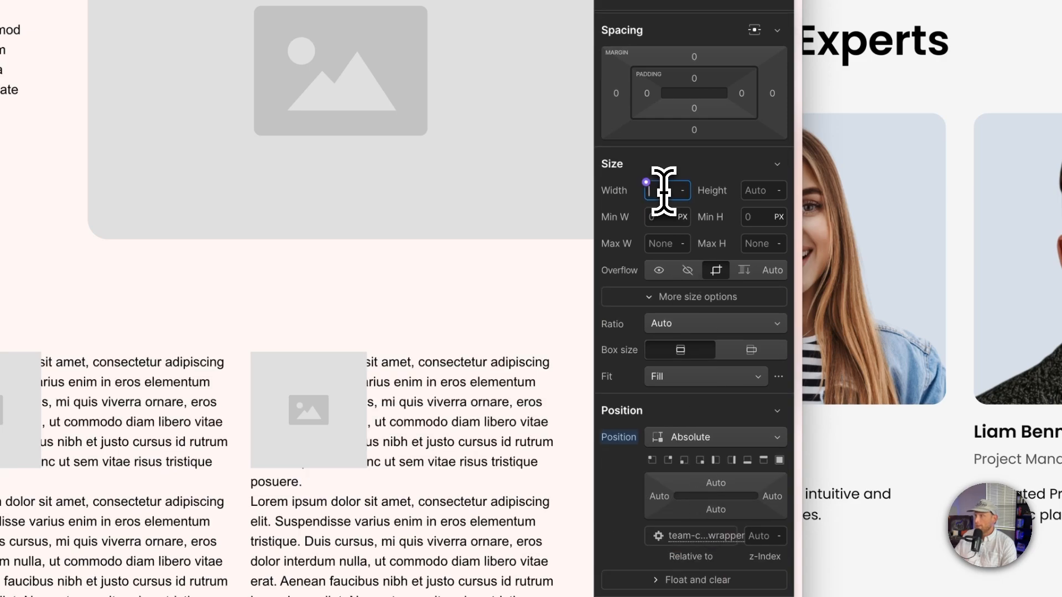
key(Return)
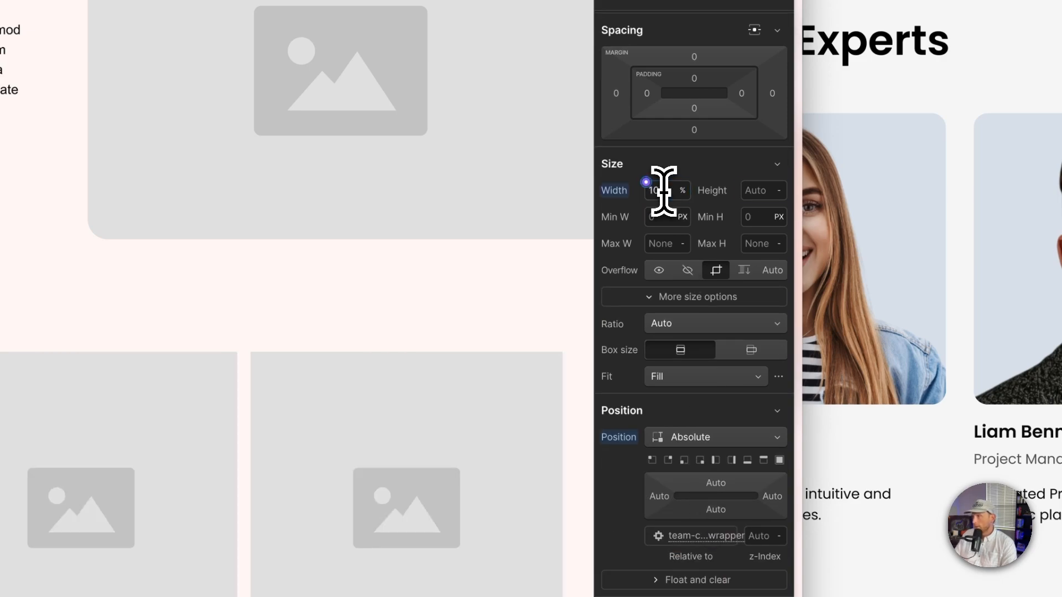
text(100)
key(Return)
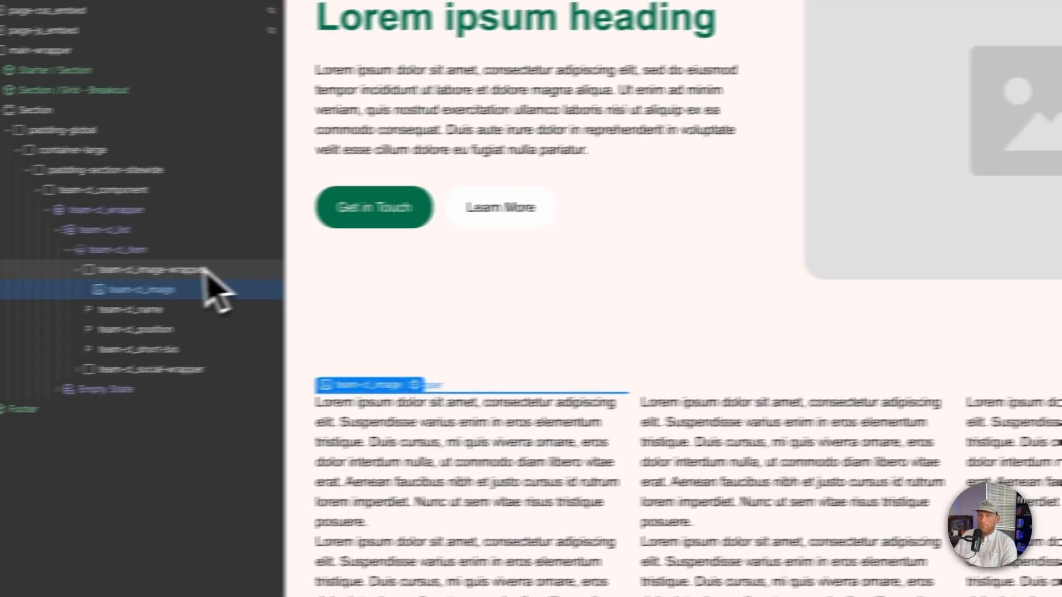
Step: Set the image wrapper's aspect ratio to Square (1:1)
click(206, 268)
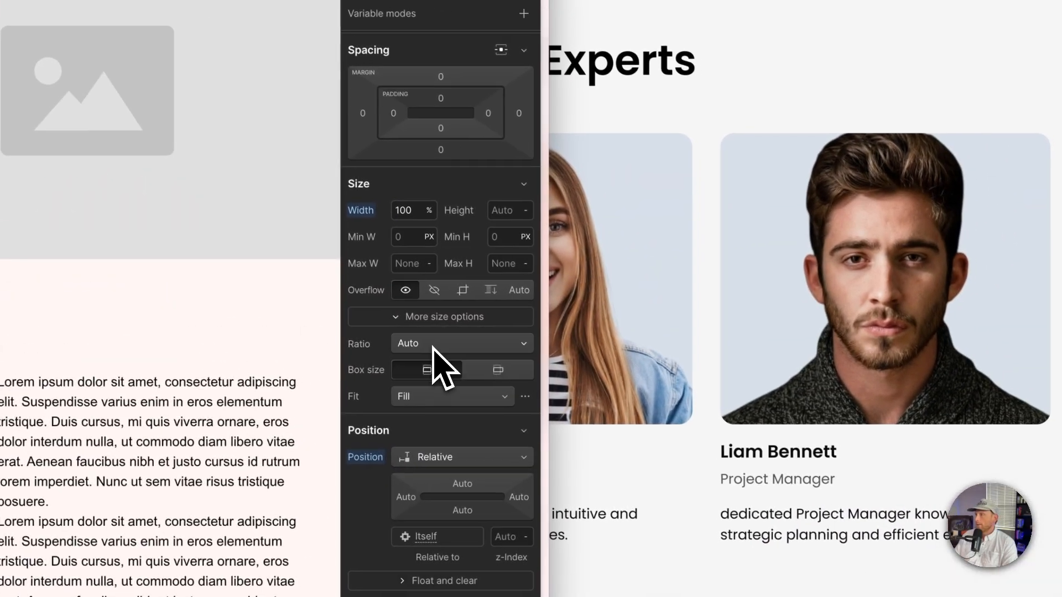
click(500, 330)
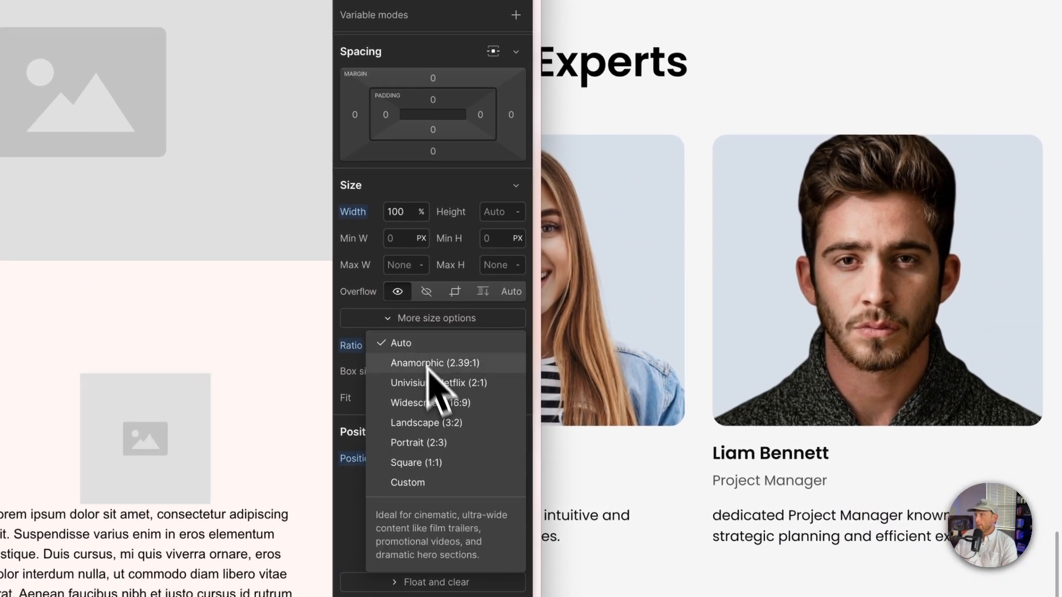
click(450, 464)
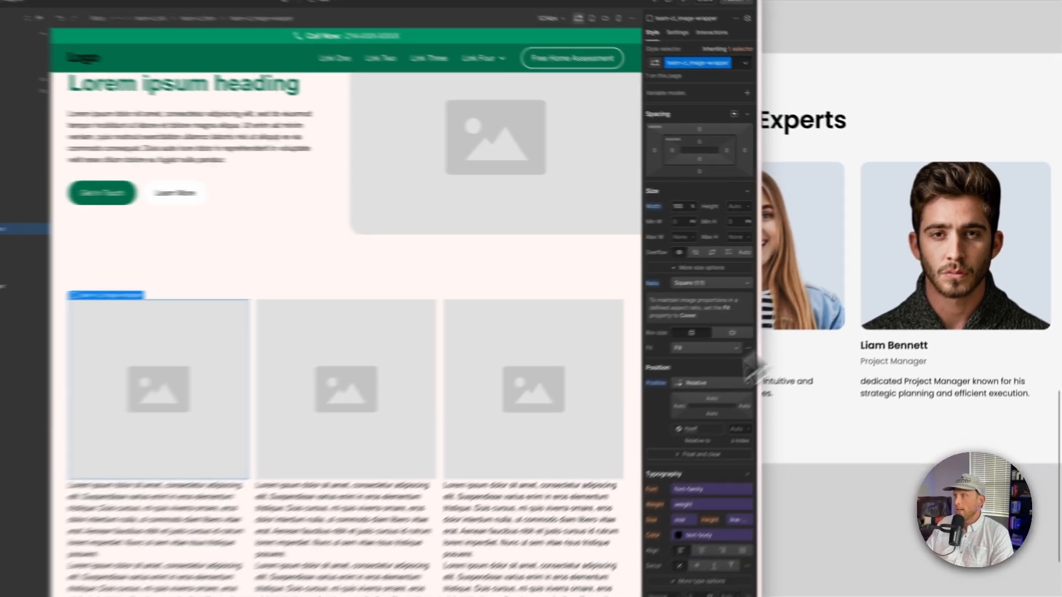
Step: Give the image wrapper a border radius for rounded corners
scroll(729, 424, down, 7)
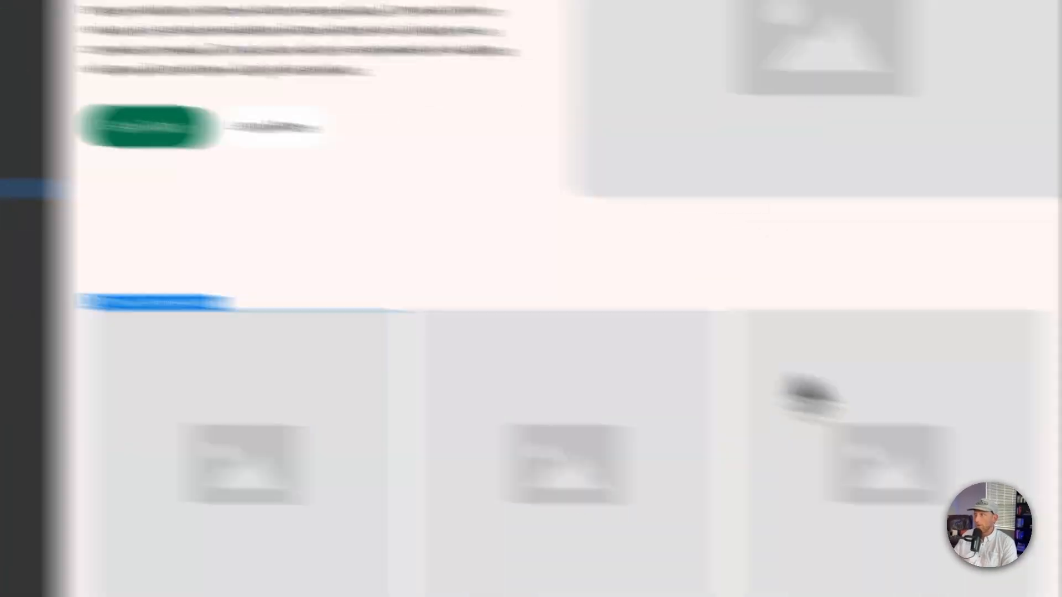
scroll(767, 357, up, 4)
scroll(569, 387, up, 5)
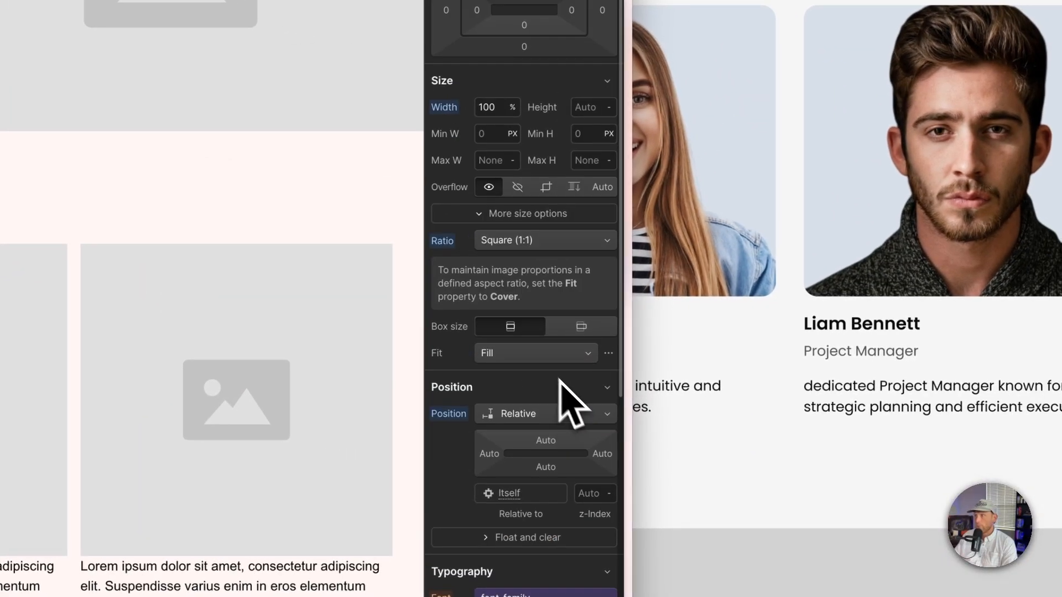
scroll(514, 335, down, 10)
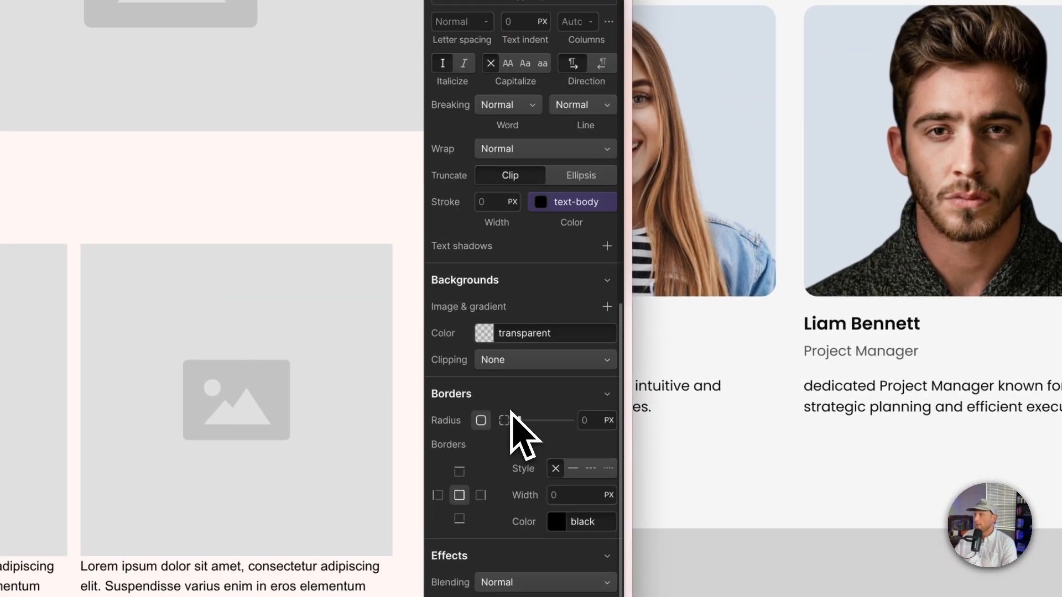
scroll(511, 412, down, 3)
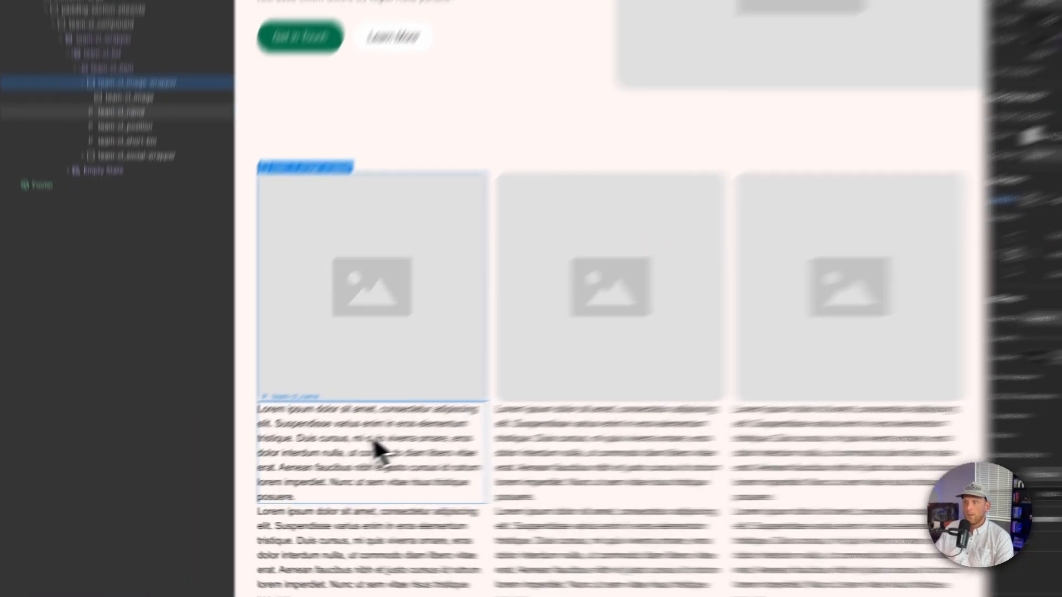
Step: Bind the image's source to the Image field of the Team CL Creatives collection
click(280, 481)
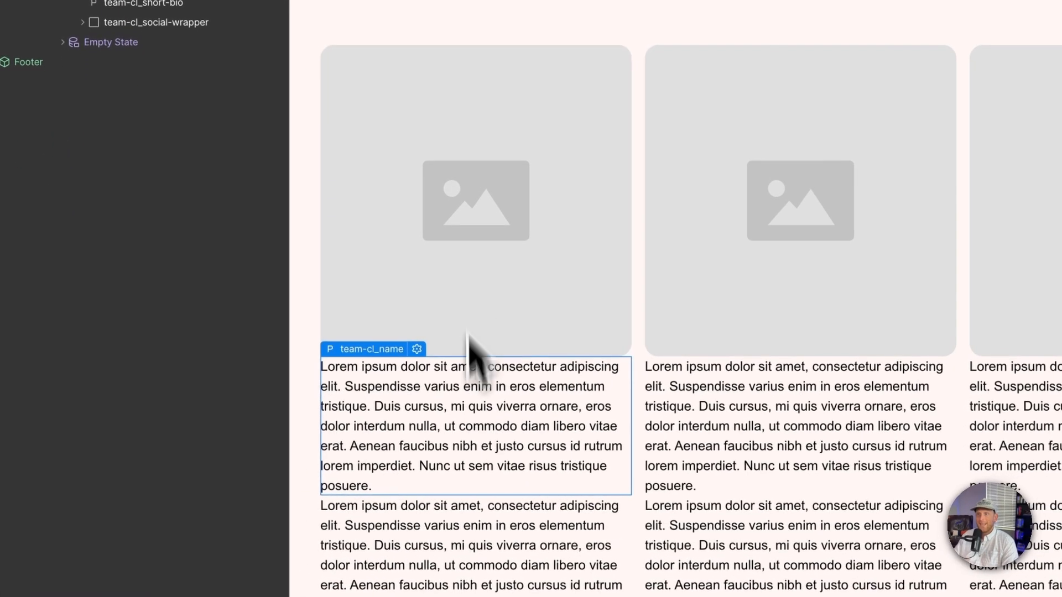
click(460, 201)
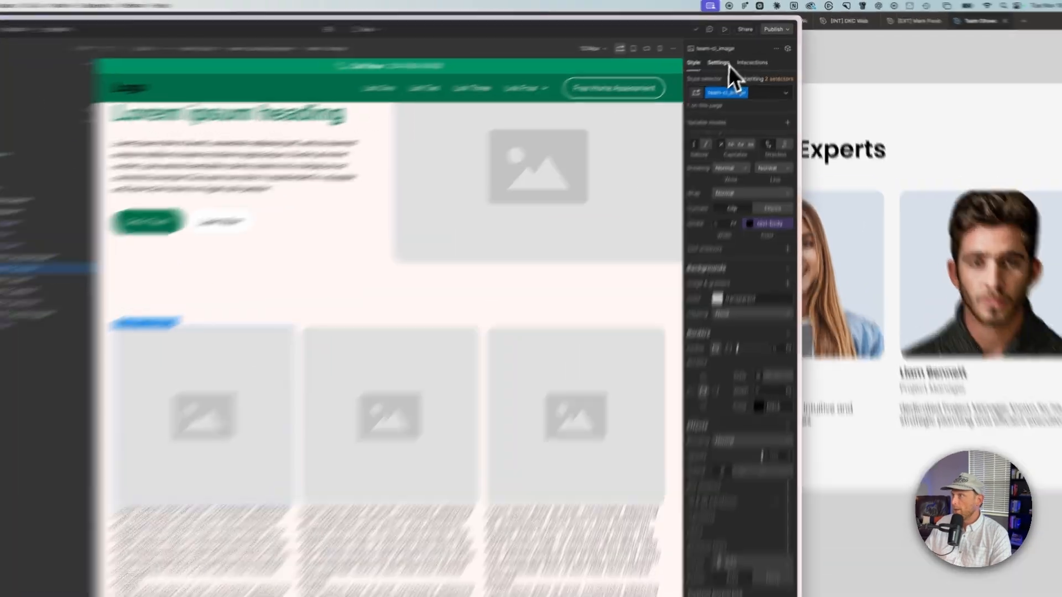
click(729, 54)
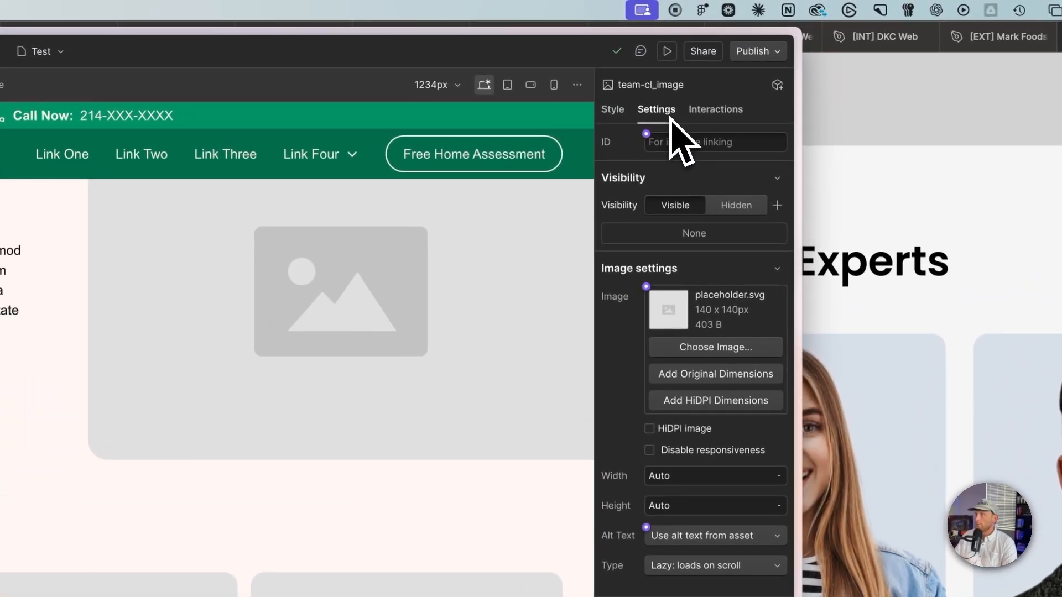
click(616, 111)
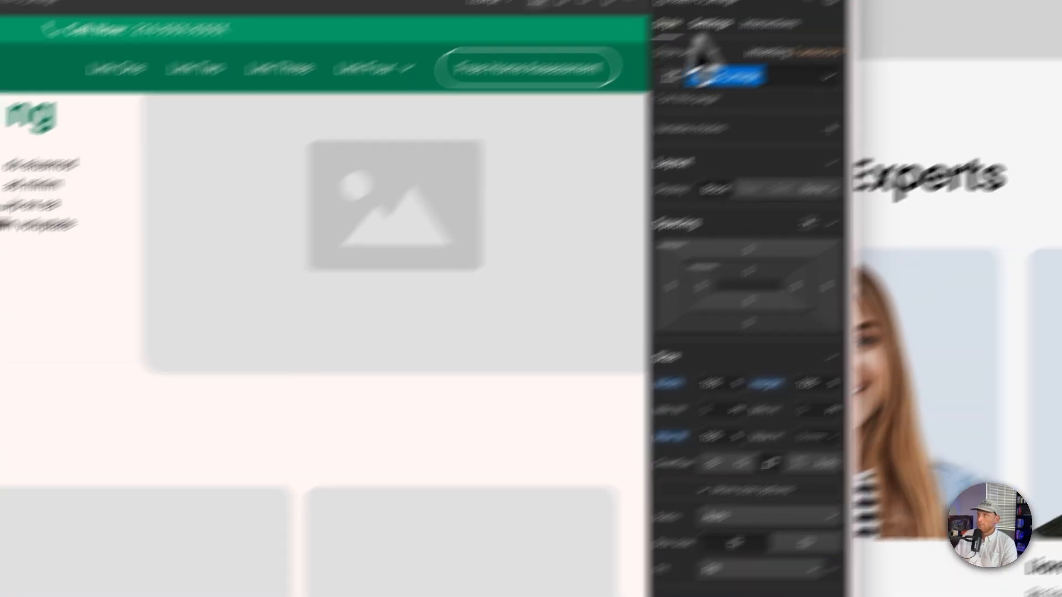
click(709, 24)
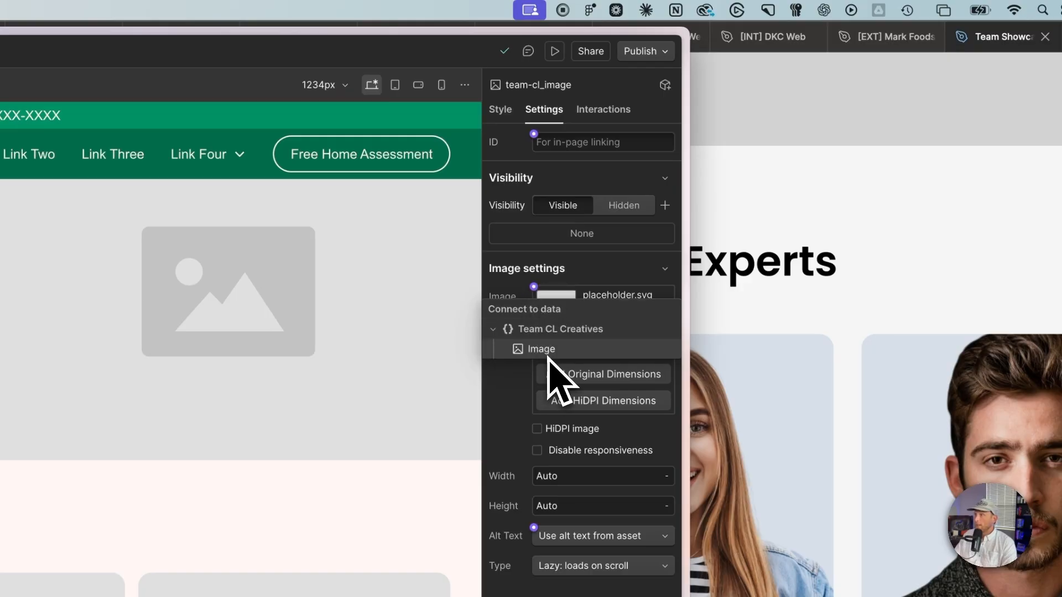
click(568, 353)
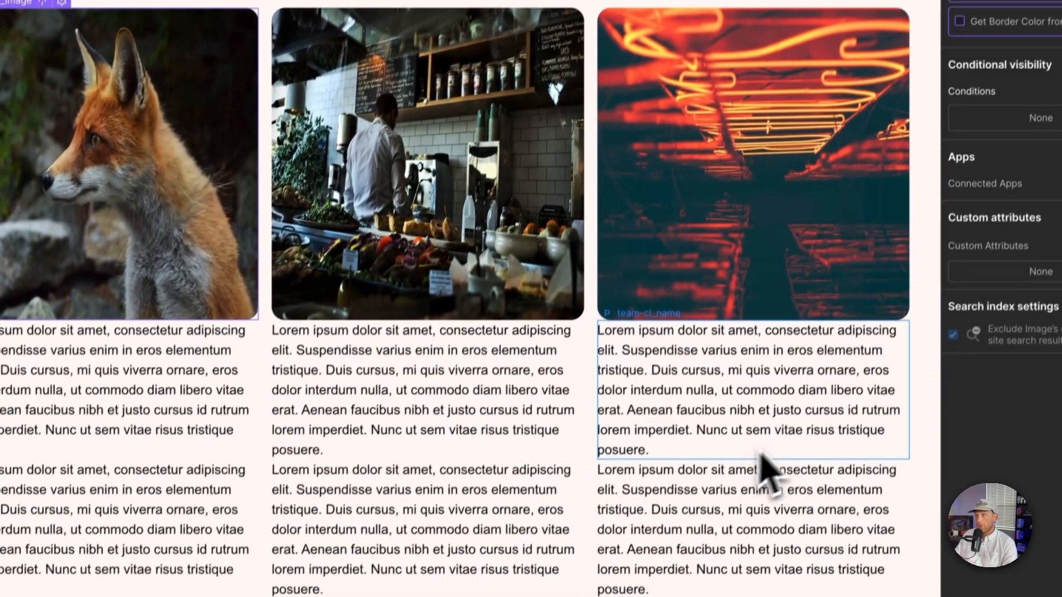
scroll(763, 467, down, 10)
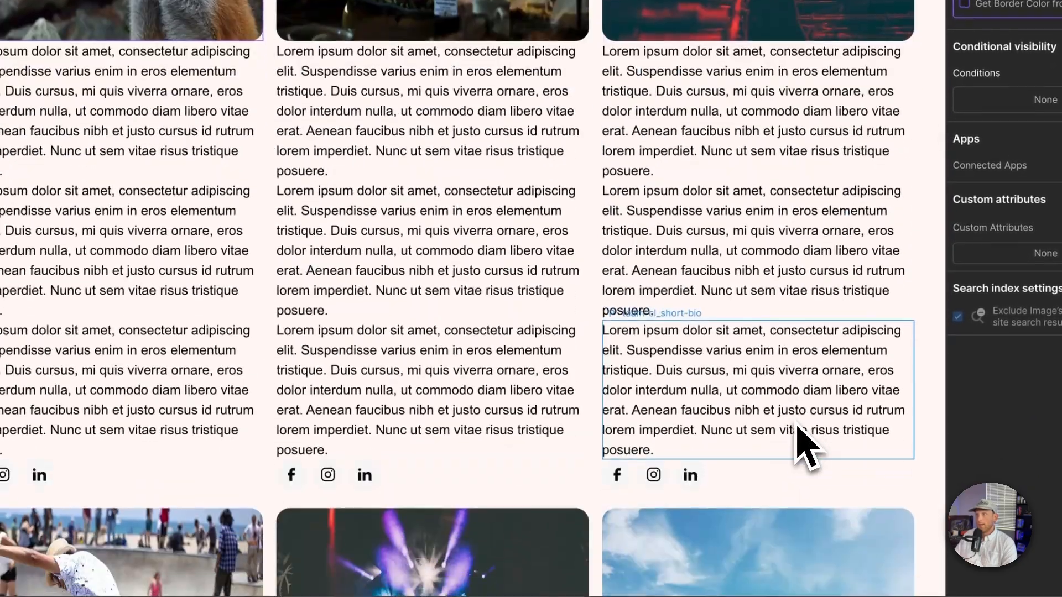
scroll(795, 423, up, 5)
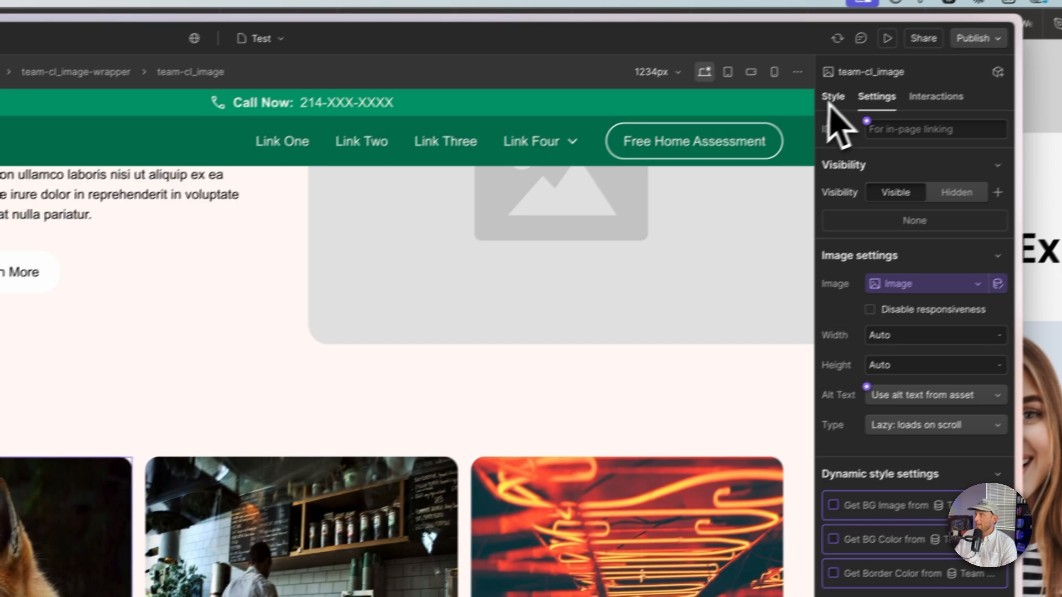
Step: Set the team image's Fit to Cover
click(830, 98)
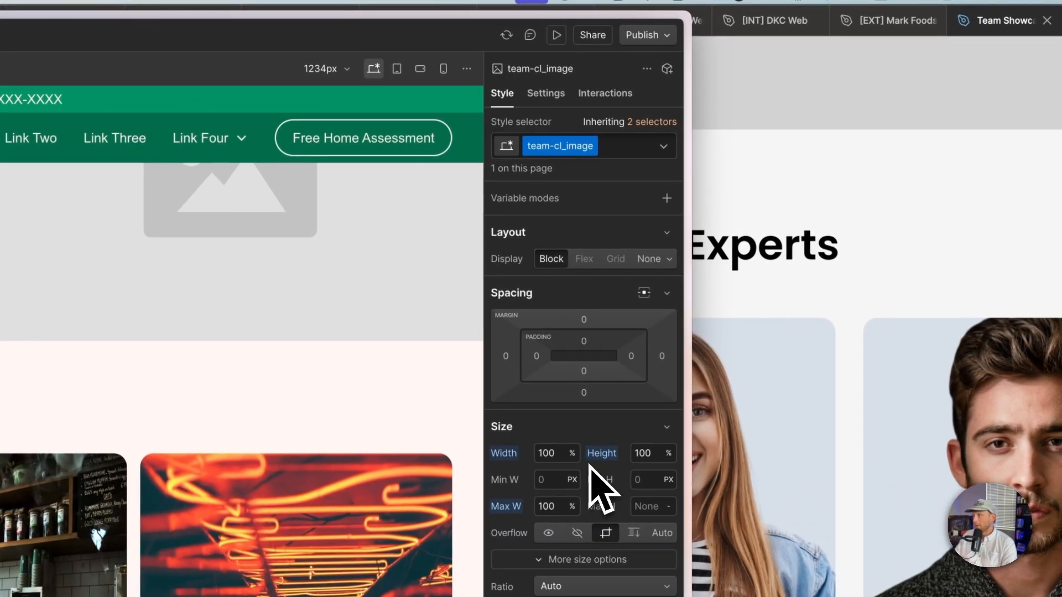
click(601, 453)
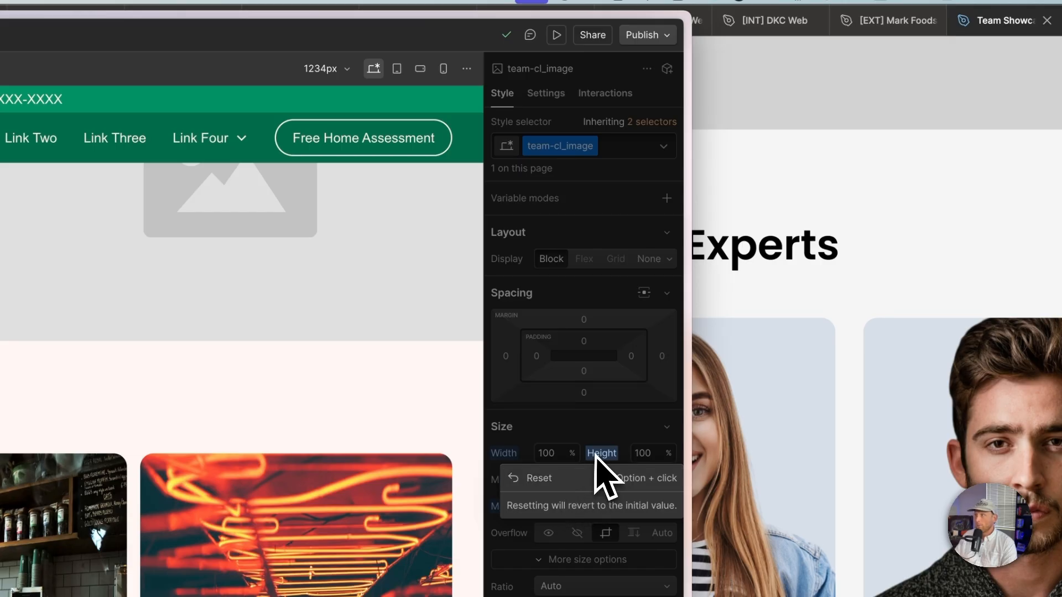
click(595, 456)
scroll(612, 348, down, 10)
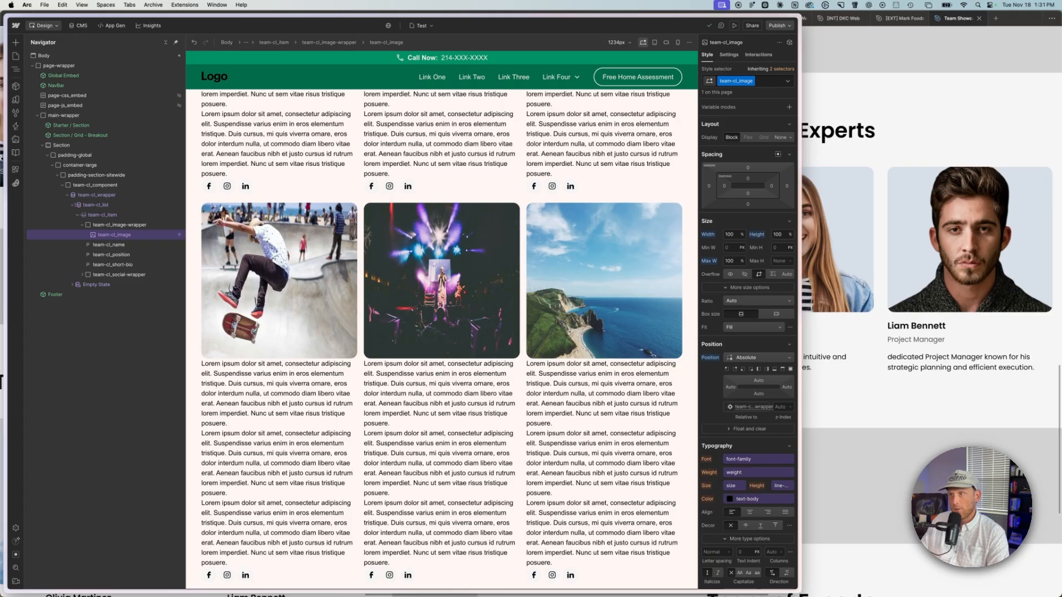
scroll(334, 393, up, 6)
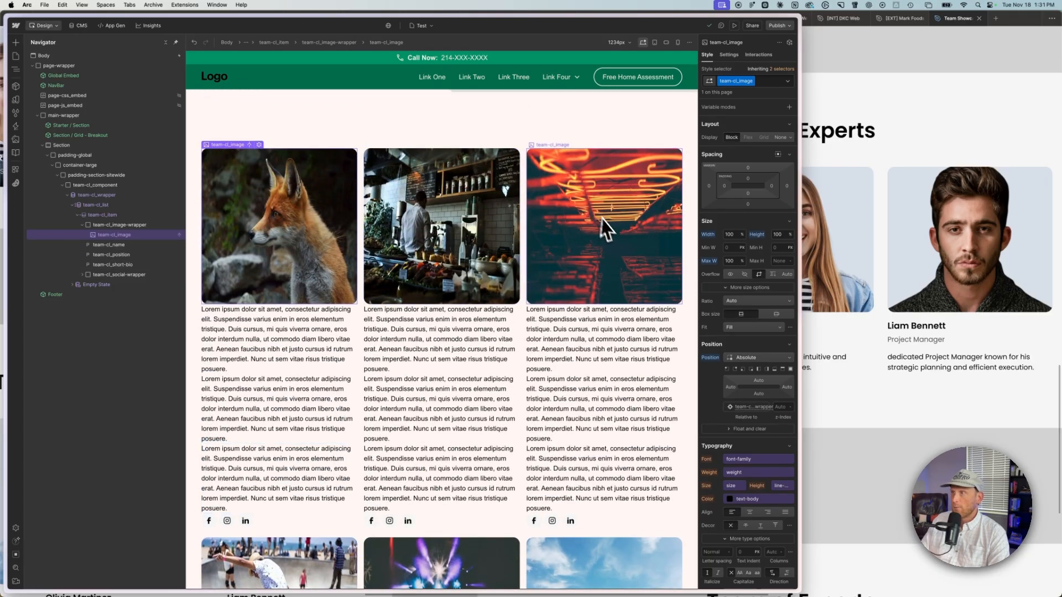
scroll(569, 389, down, 5)
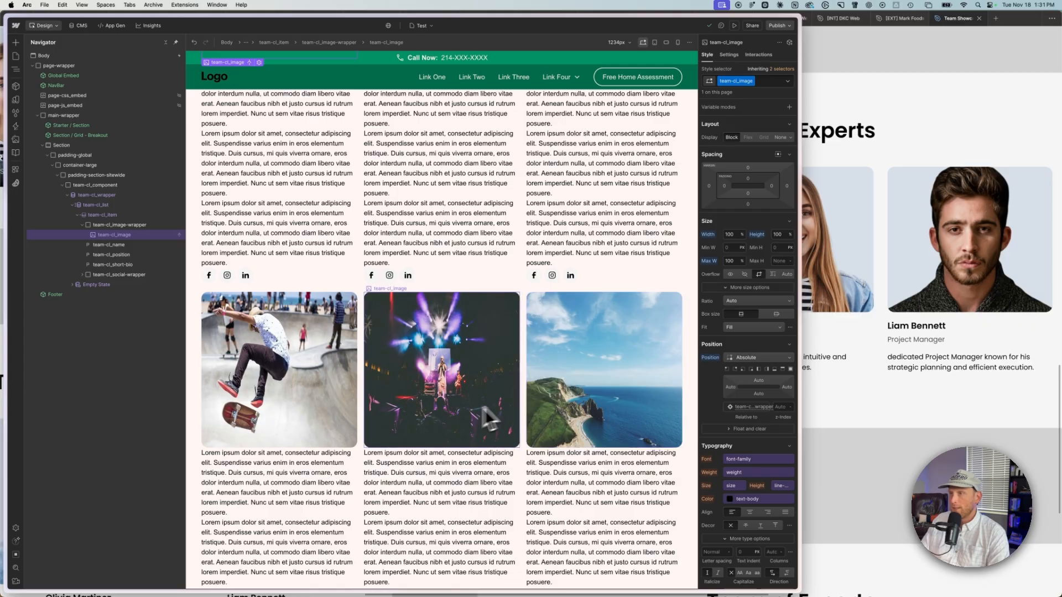
scroll(459, 432, up, 5)
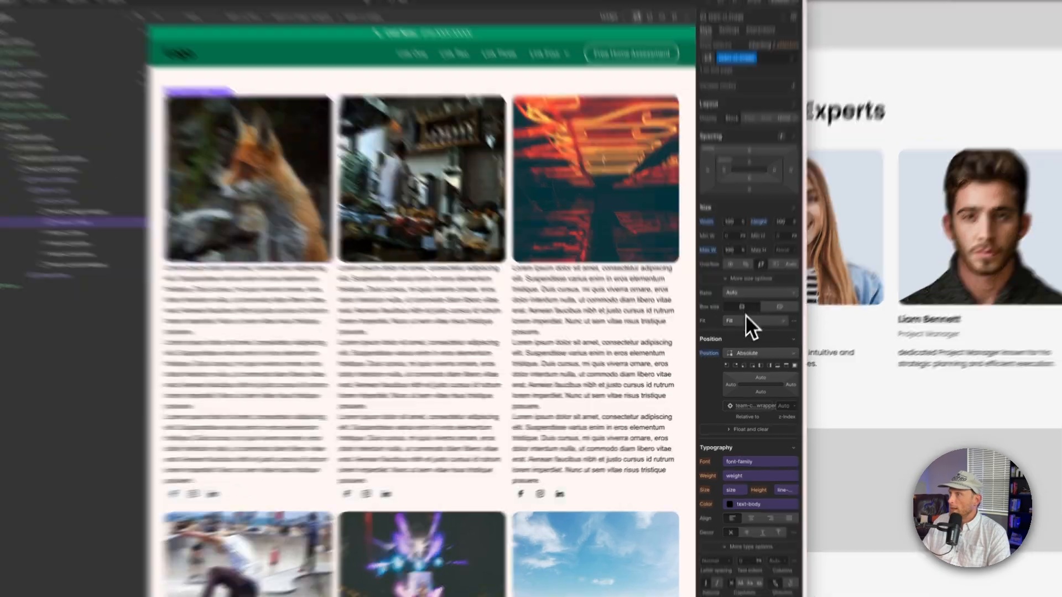
click(747, 327)
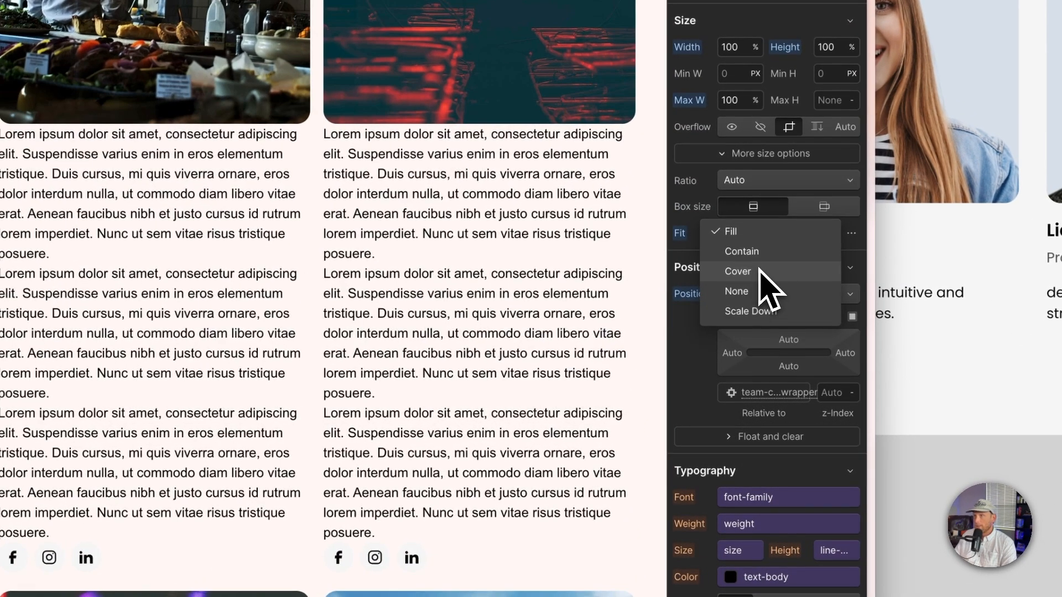
click(758, 270)
scroll(434, 404, down, 5)
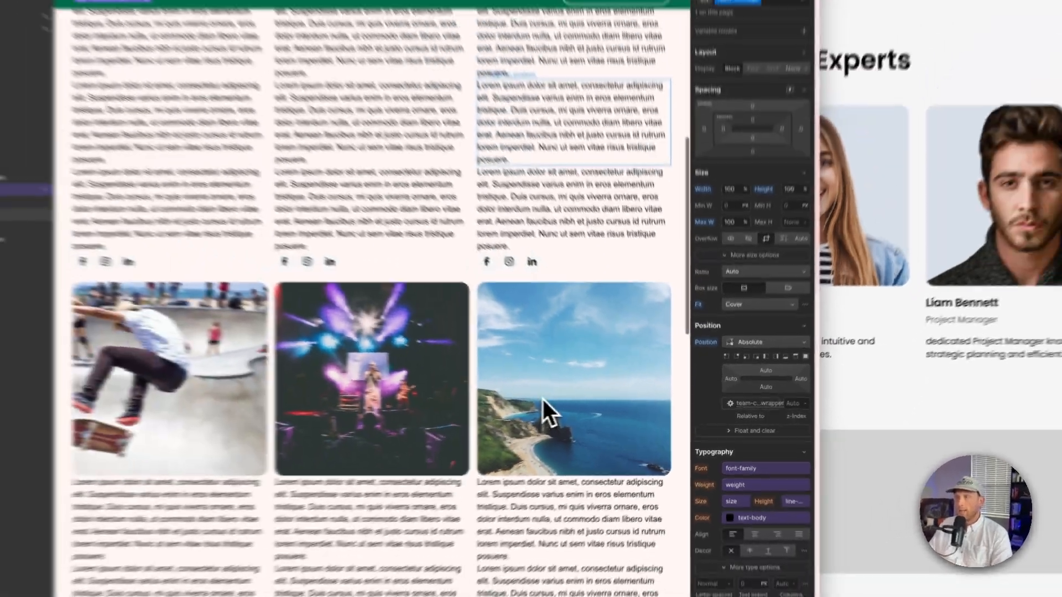
scroll(542, 399, up, 6)
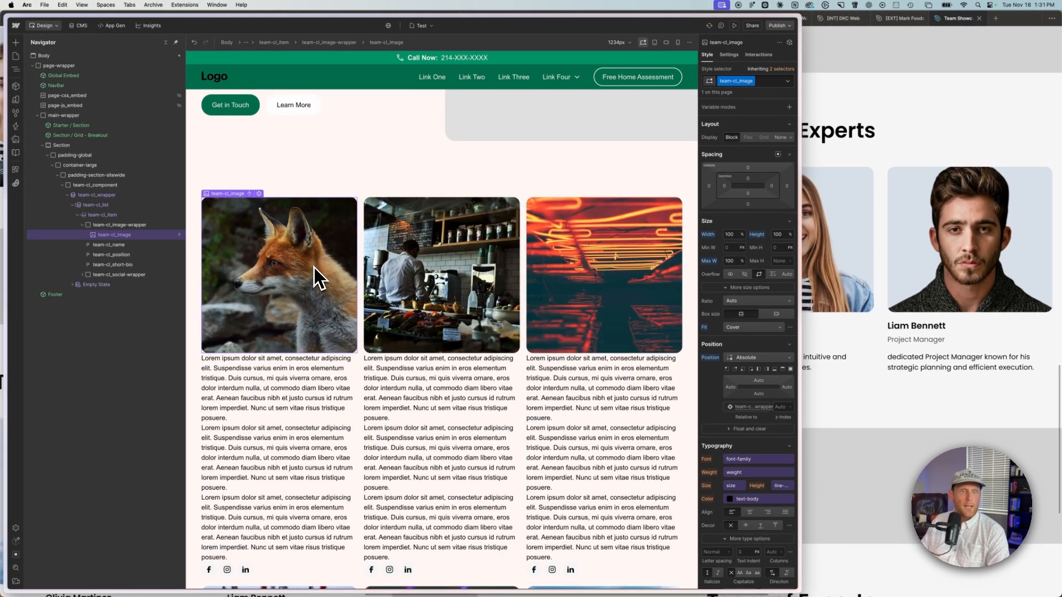
scroll(319, 278, down, 1)
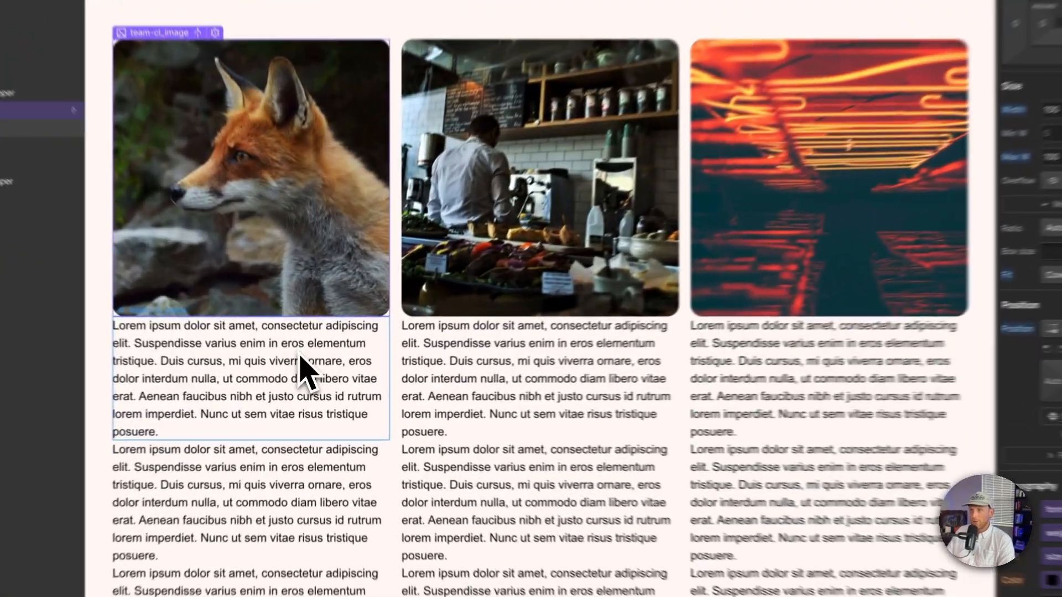
Step: Bind the name paragraph's text to the Name field of the Team CL Creatives collection
click(308, 380)
click(729, 55)
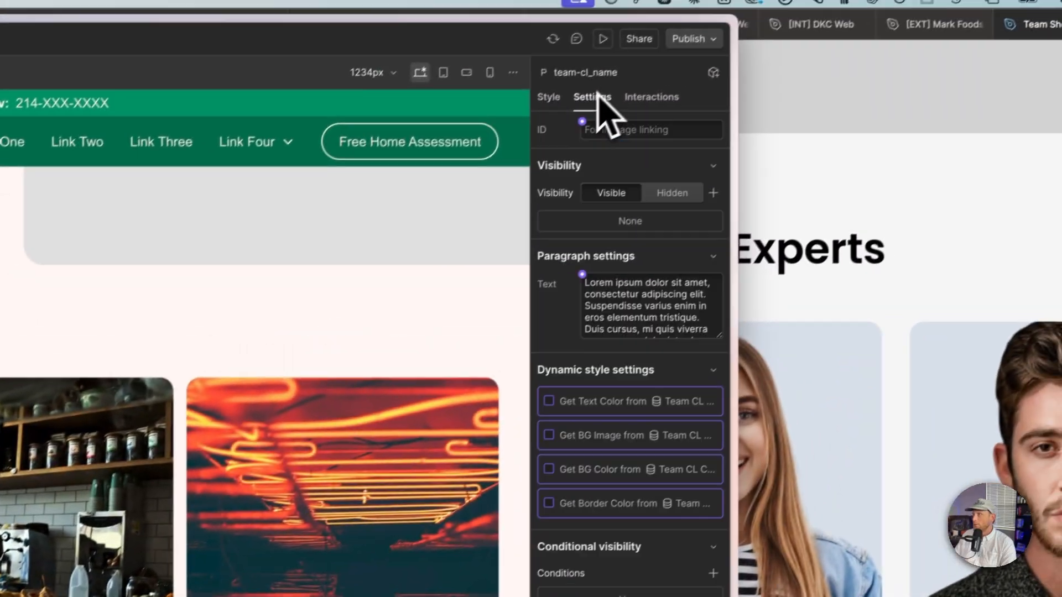
click(582, 275)
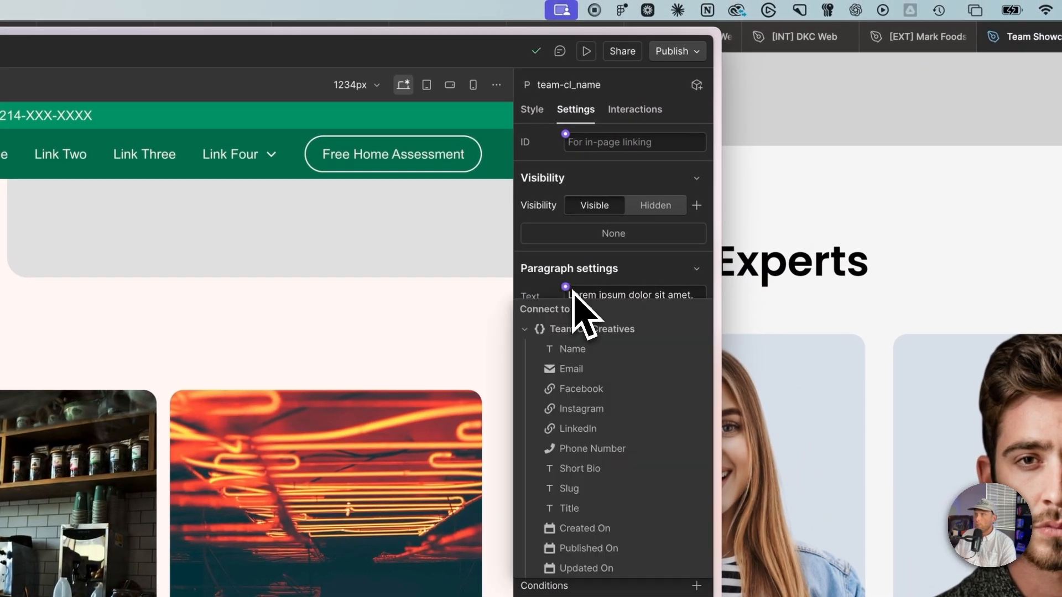
click(572, 349)
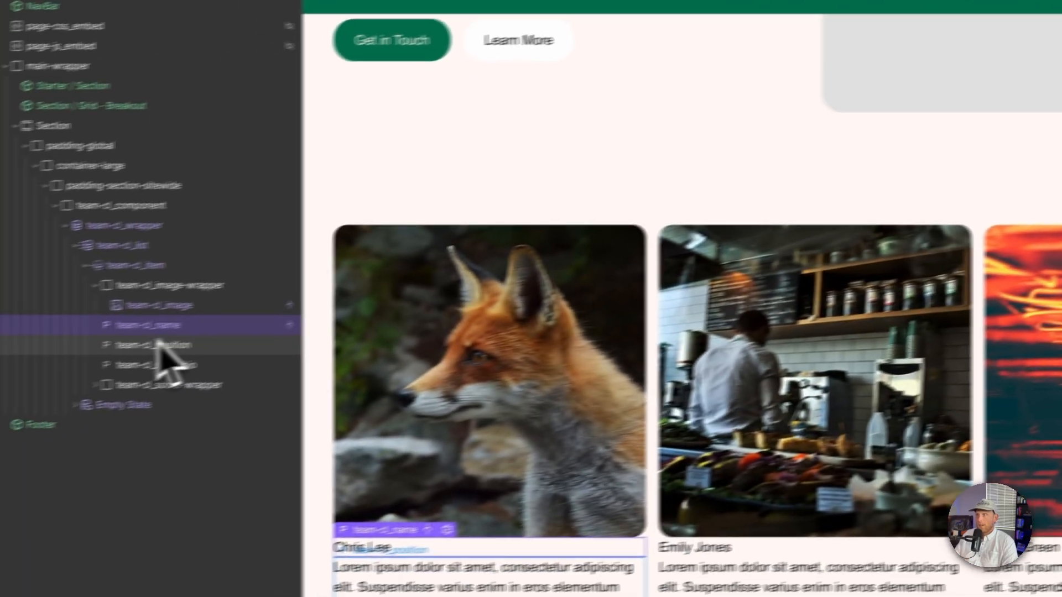
Step: Bind the position paragraph's text to the Title field
click(159, 344)
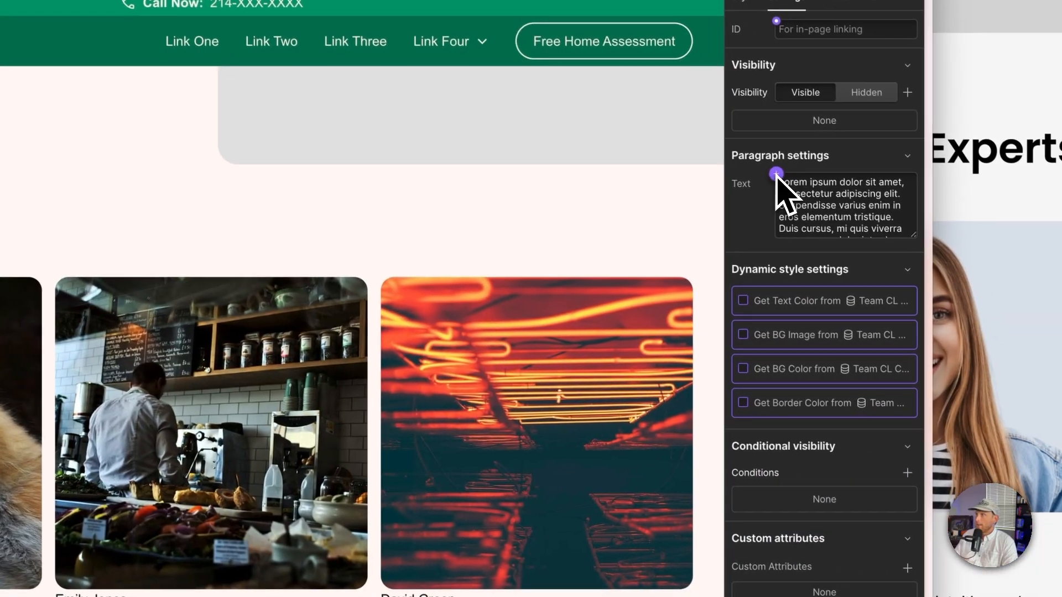
click(829, 179)
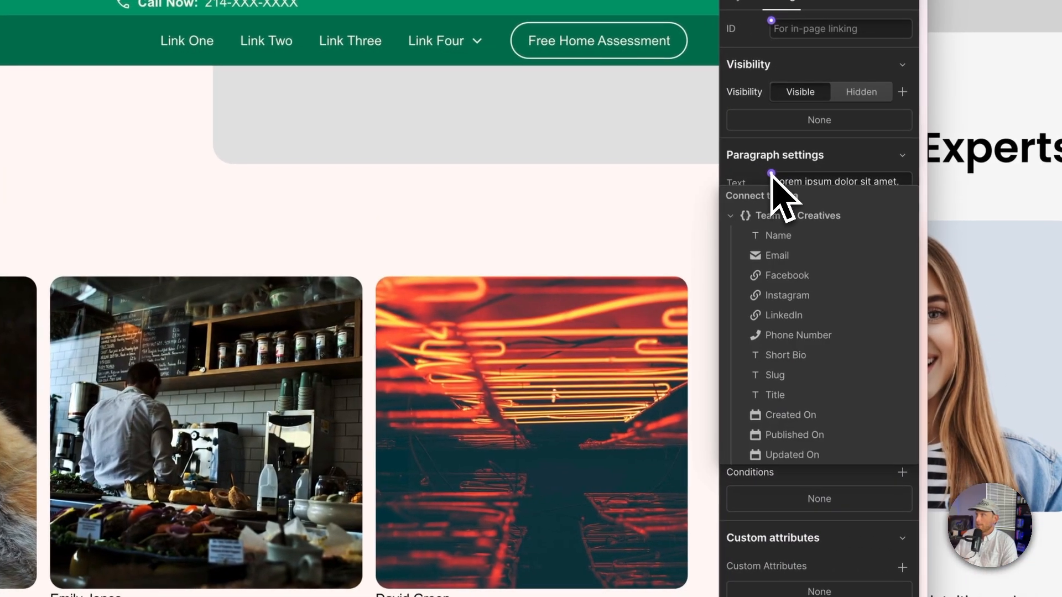
click(792, 394)
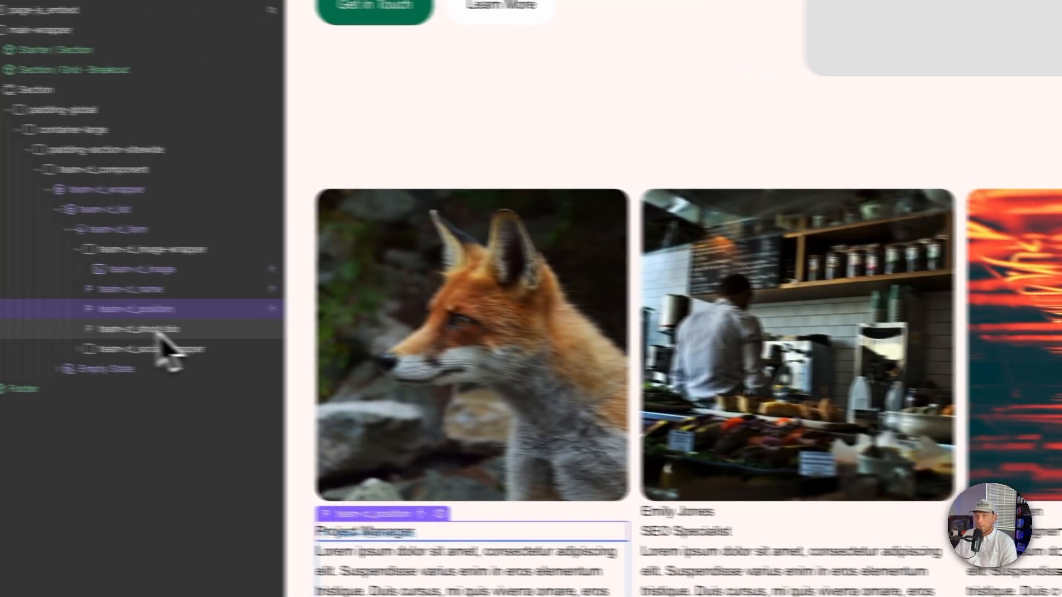
Step: Bind the short-bio paragraph's text to the Short Bio field
click(254, 338)
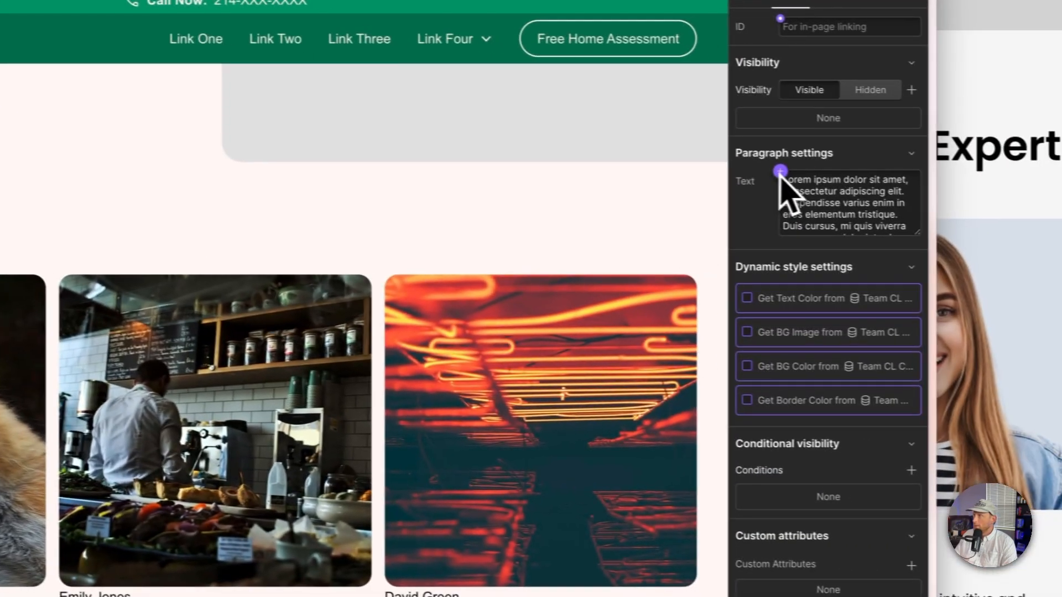
click(761, 171)
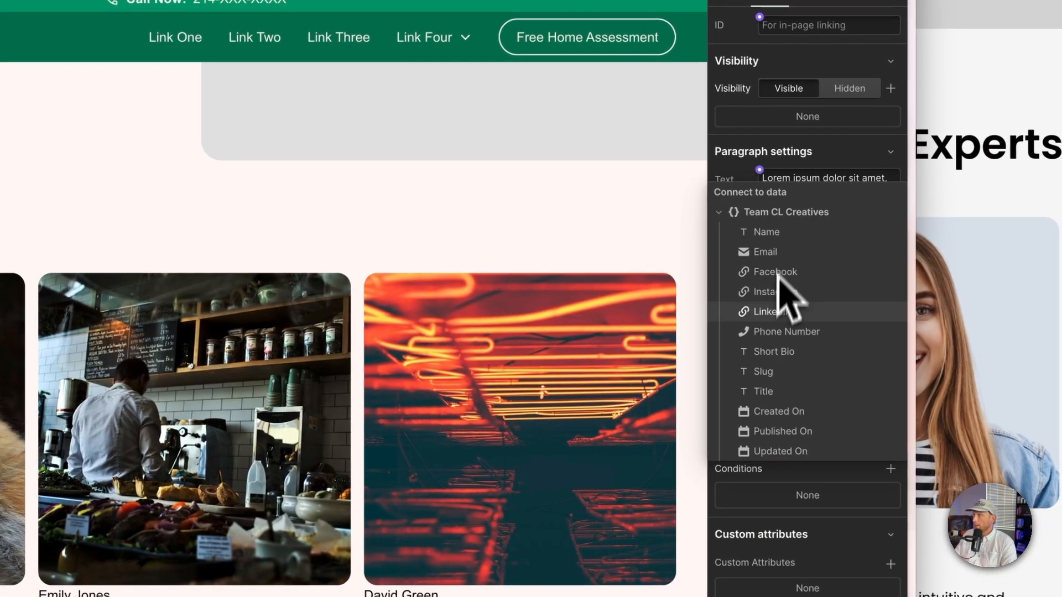
click(772, 351)
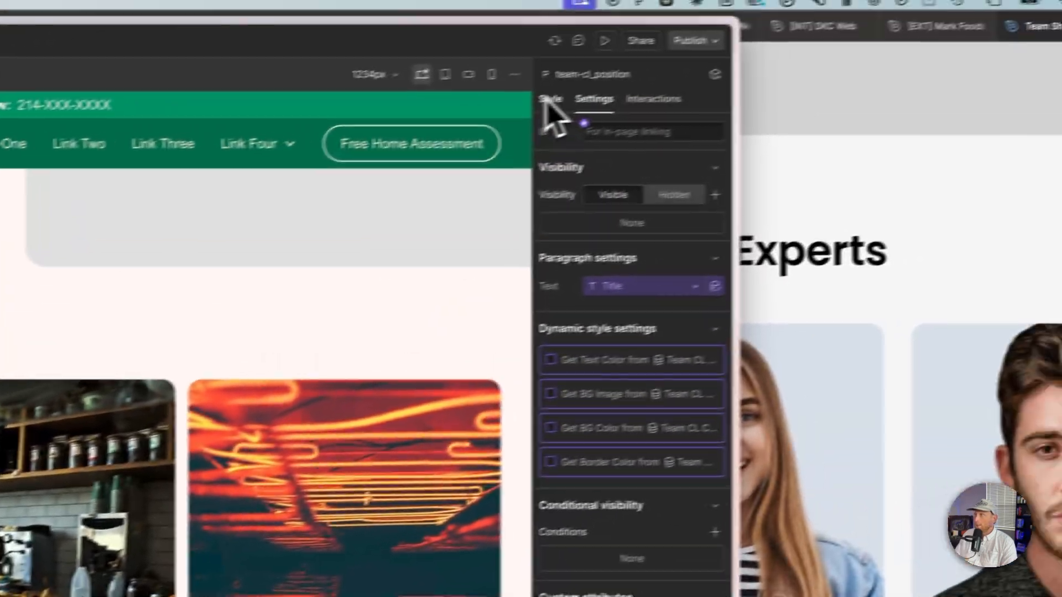
Step: Rename the position paragraph's class to team-cl_title
click(547, 100)
double_click(582, 161)
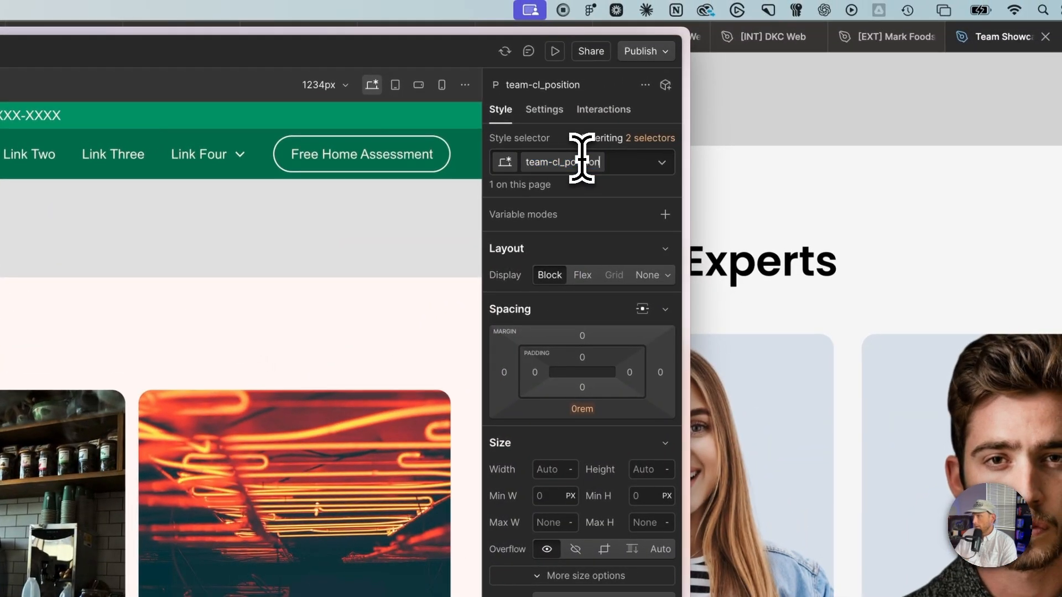
text(title)
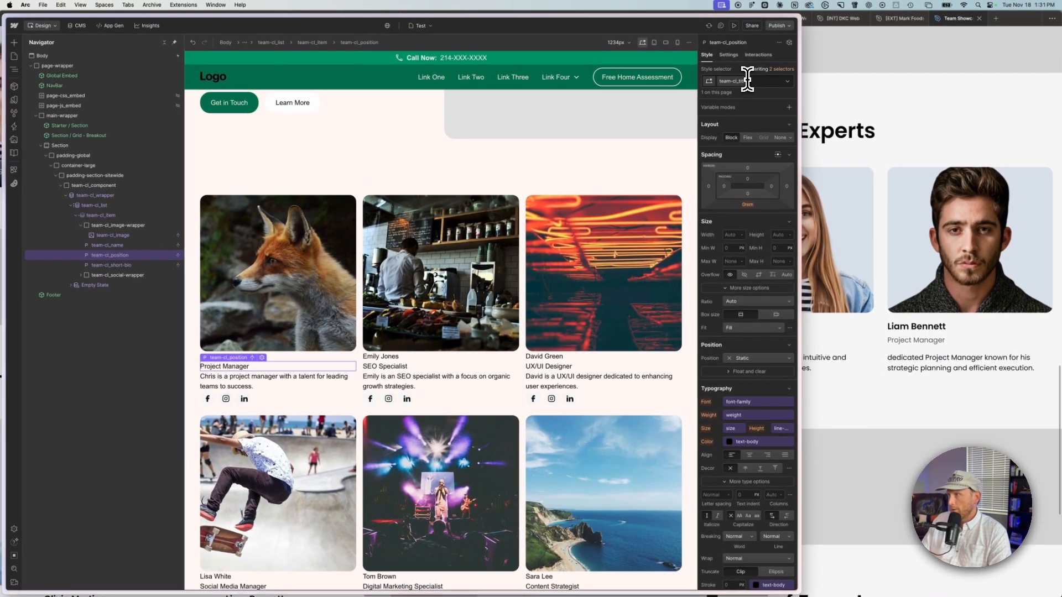
key(Return)
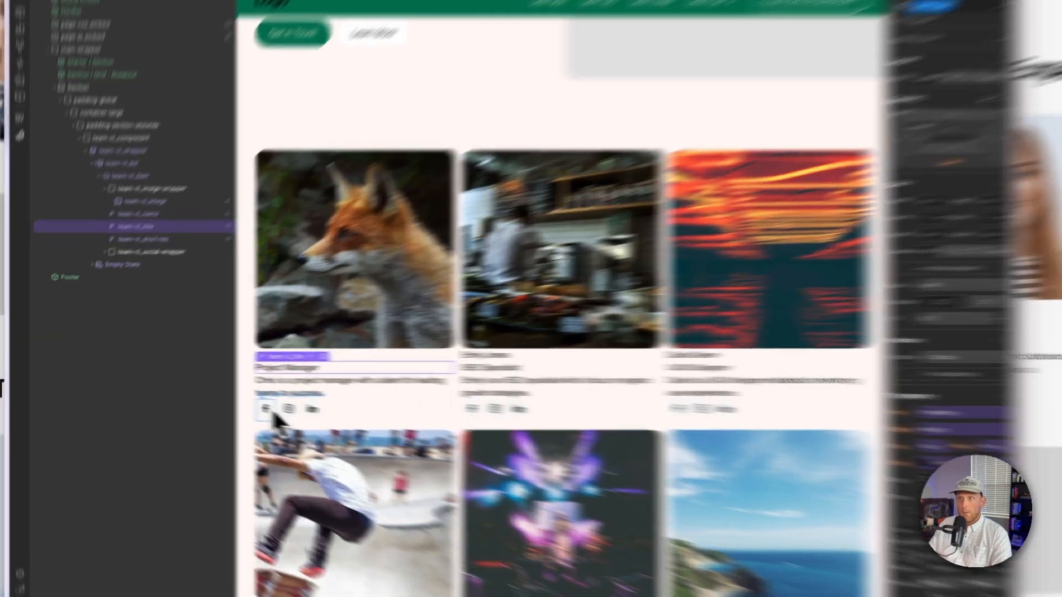
Step: Set the first social link to get its URL from the Facebook field
click(209, 399)
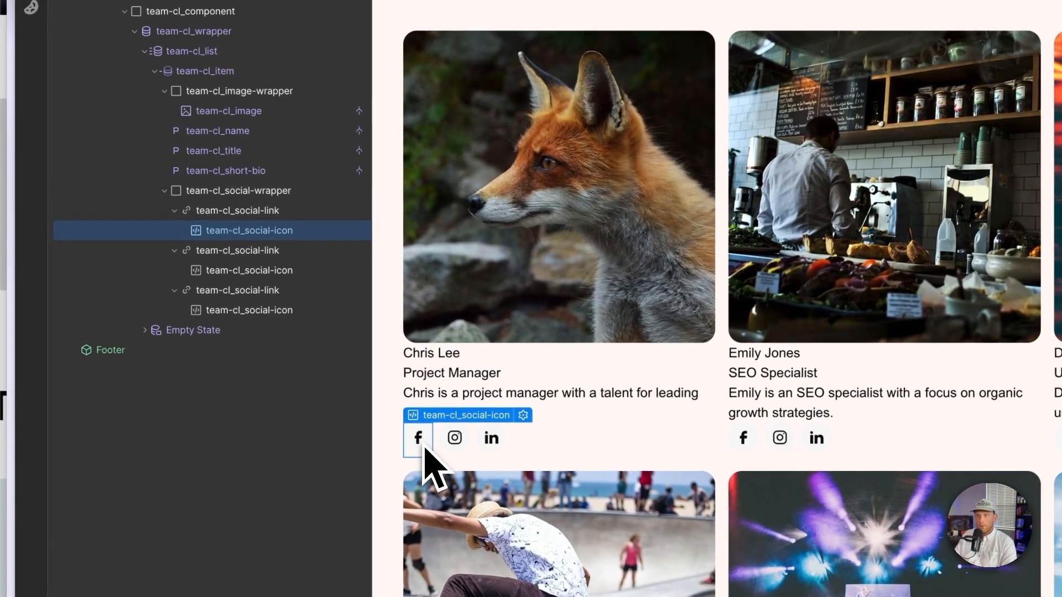
click(245, 211)
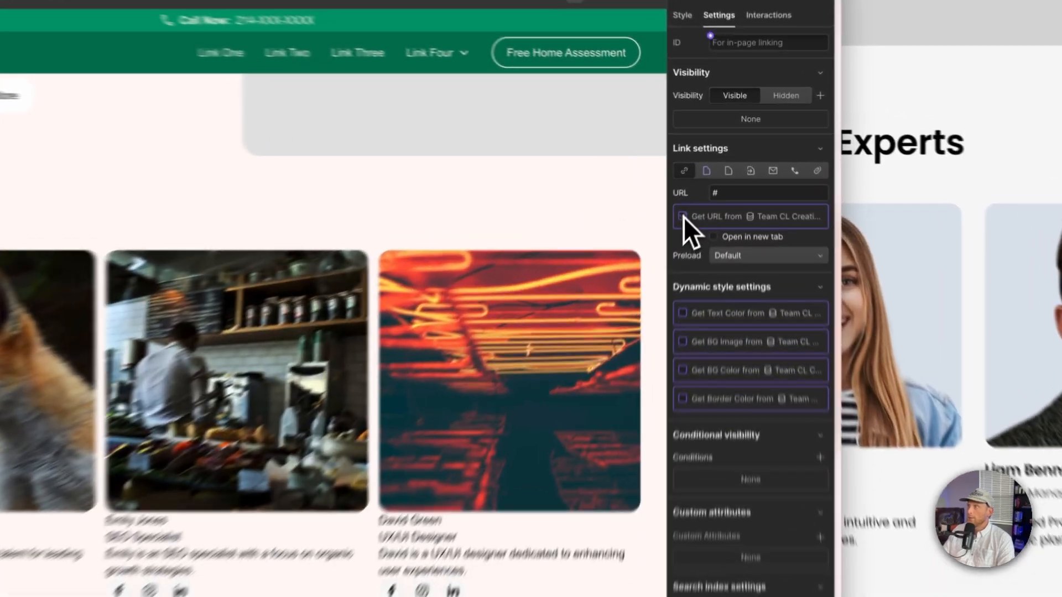
click(707, 174)
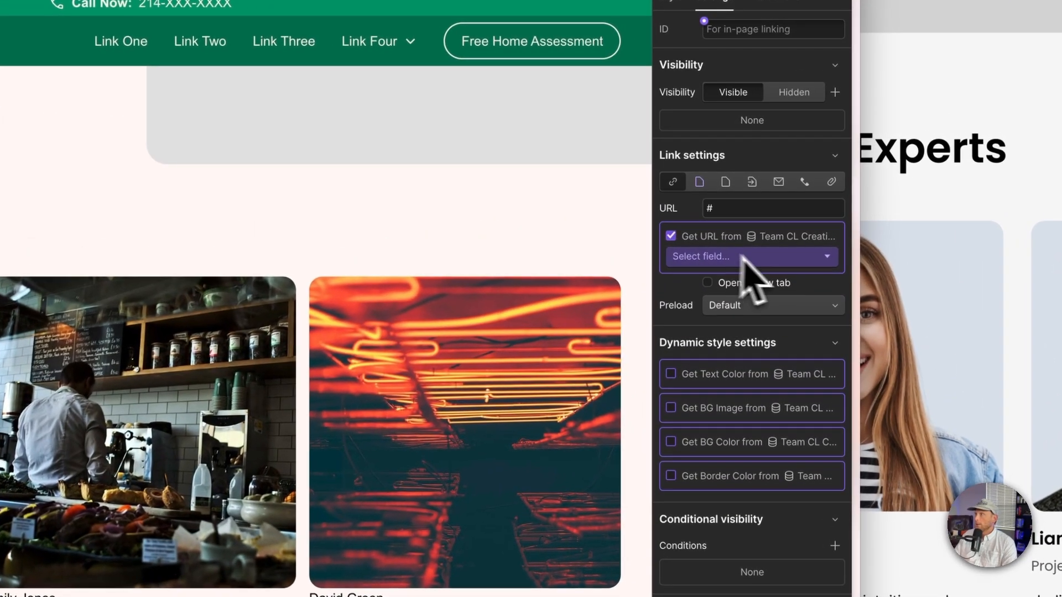
click(759, 185)
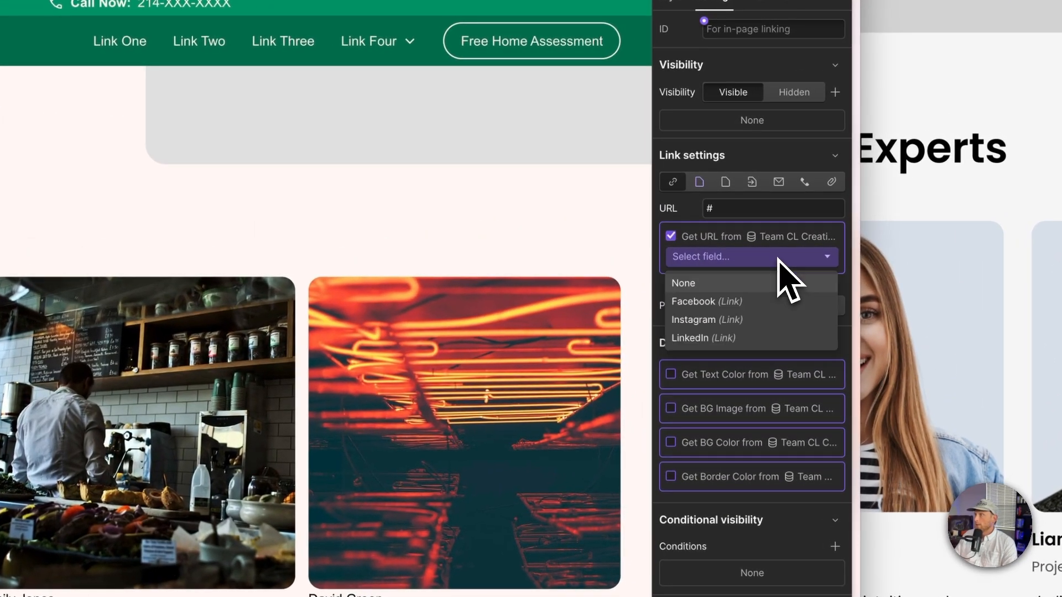
click(735, 301)
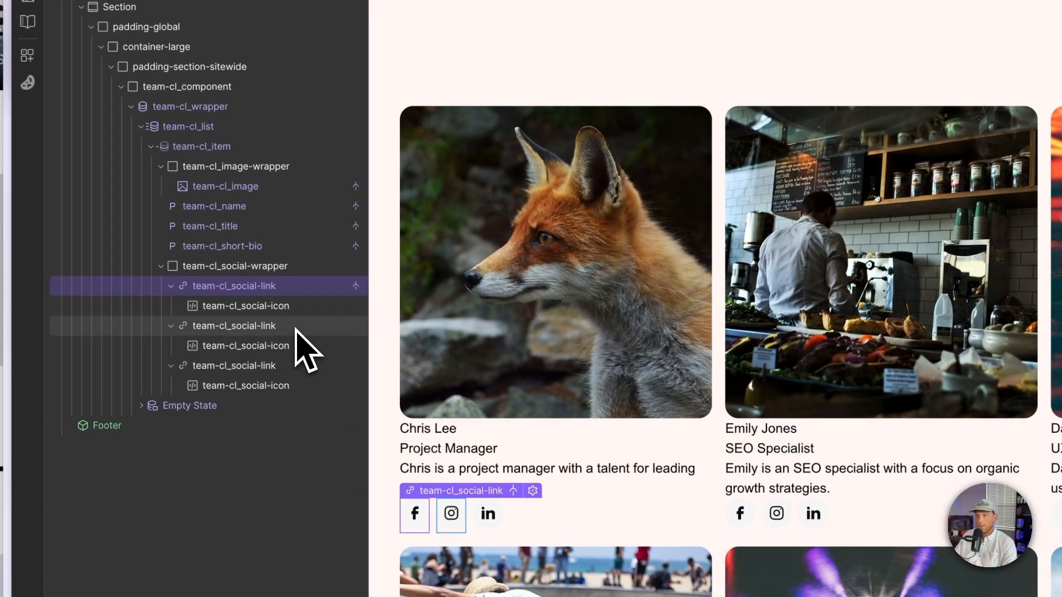
Step: Set the second social link to get its URL from the Instagram field
click(296, 328)
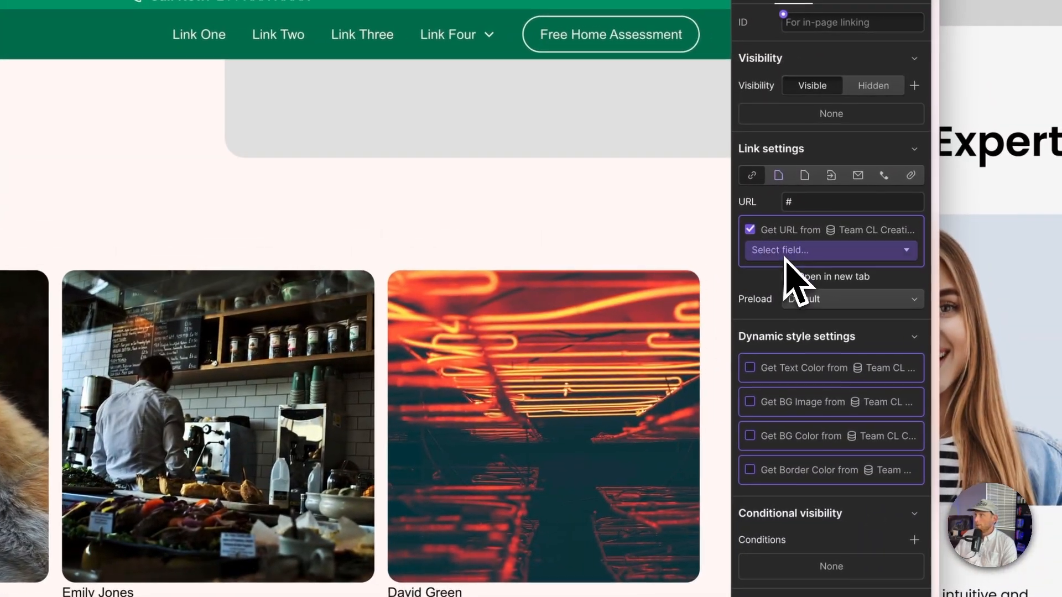
click(785, 257)
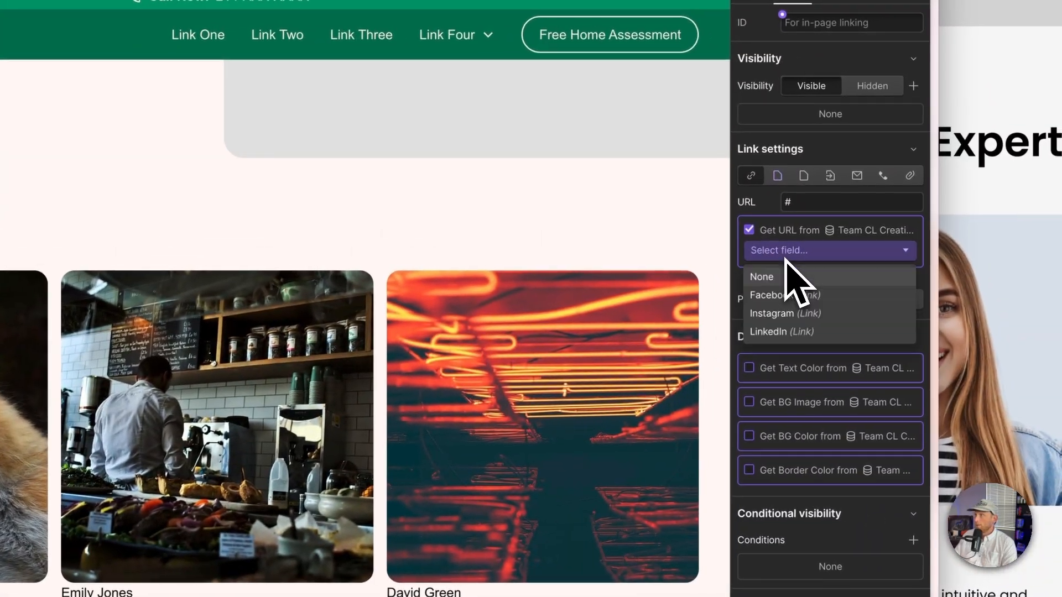
click(791, 313)
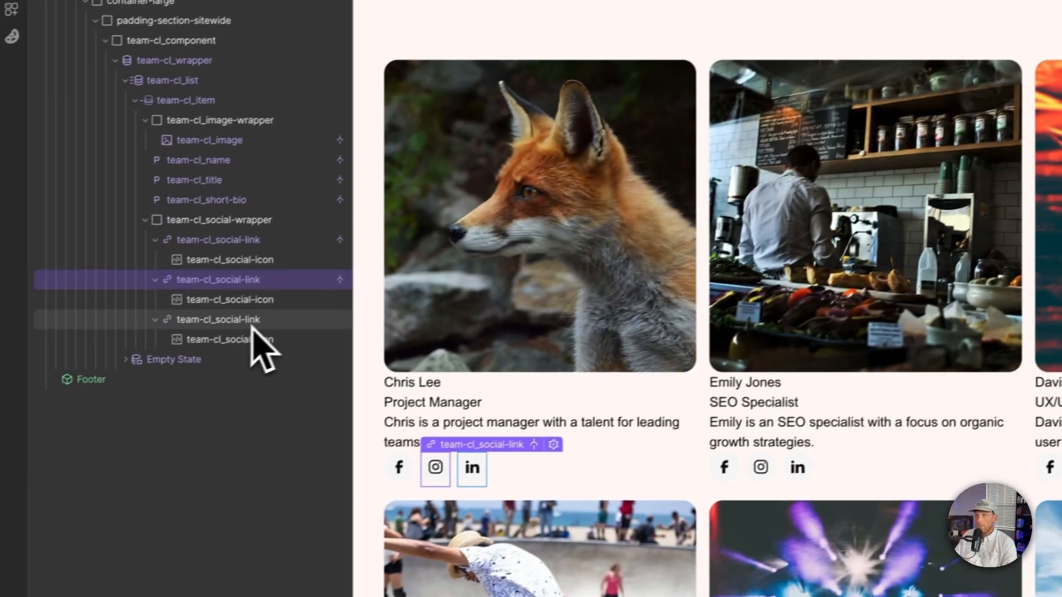
Step: Set the third social link to get its URL from the LinkedIn field
click(249, 319)
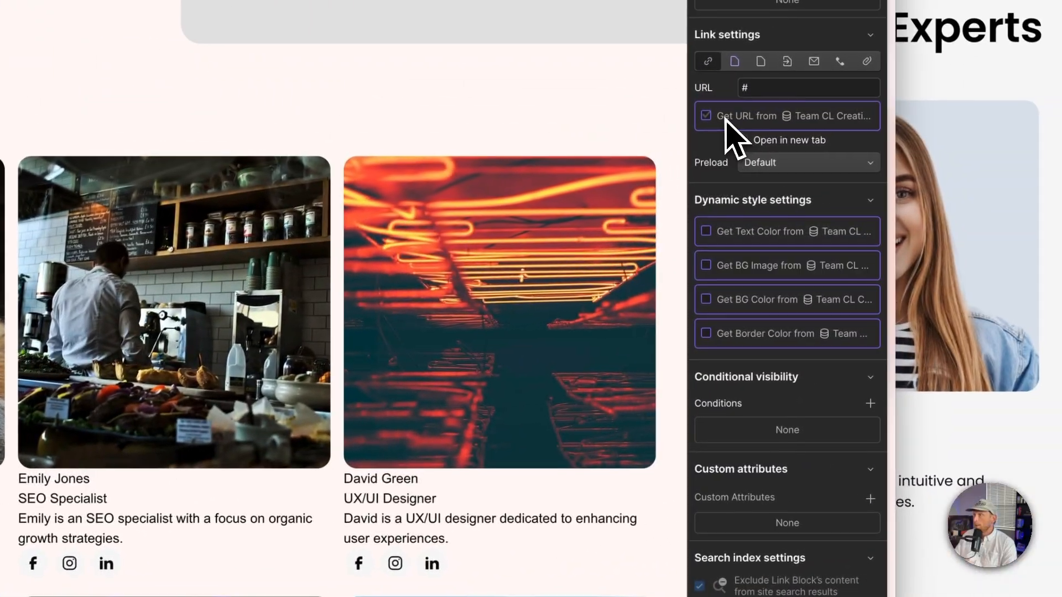
click(701, 116)
click(739, 140)
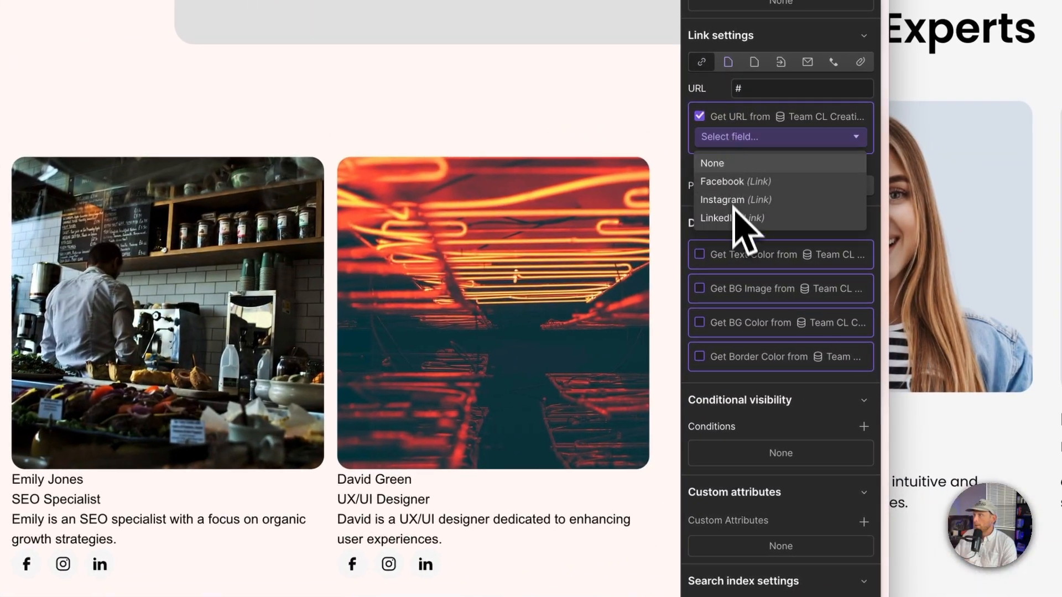
click(734, 218)
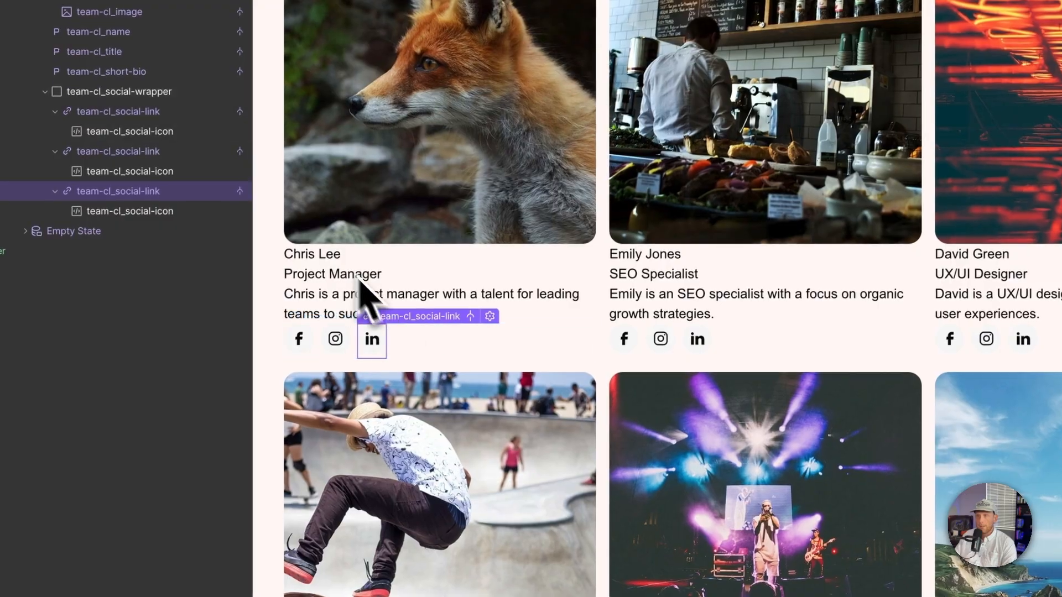
Step: Inspect the team member name's typography settings in the Figma design
click(331, 253)
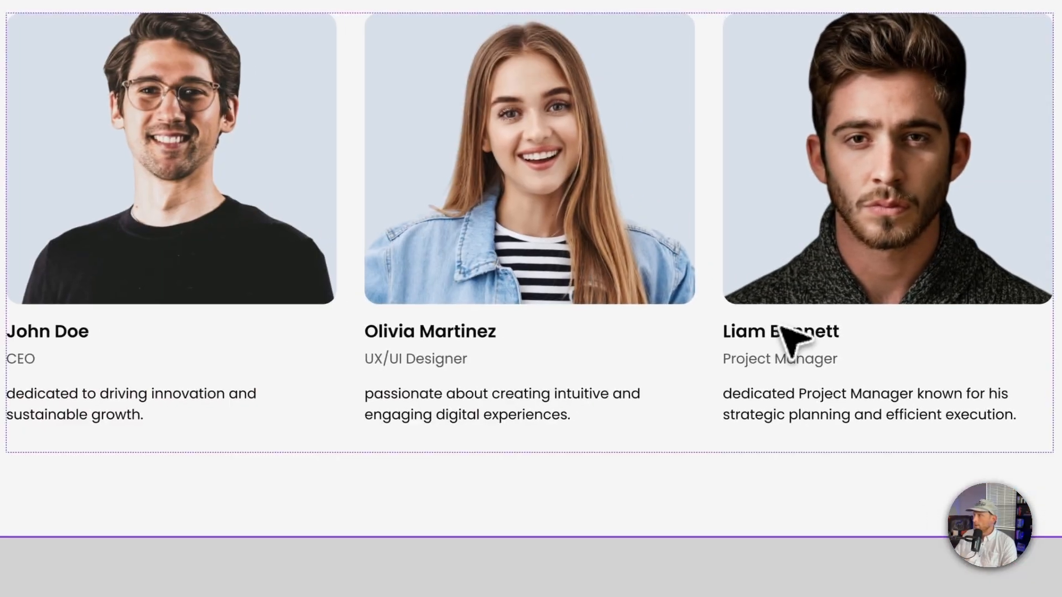
double_click(780, 327)
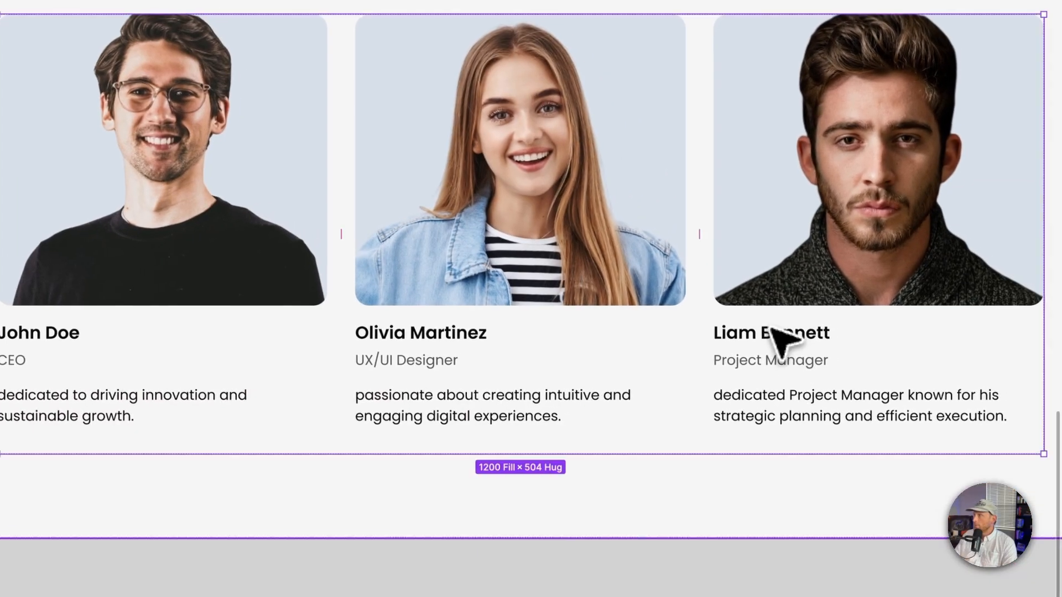
double_click(781, 327)
double_click(780, 327)
double_click(780, 328)
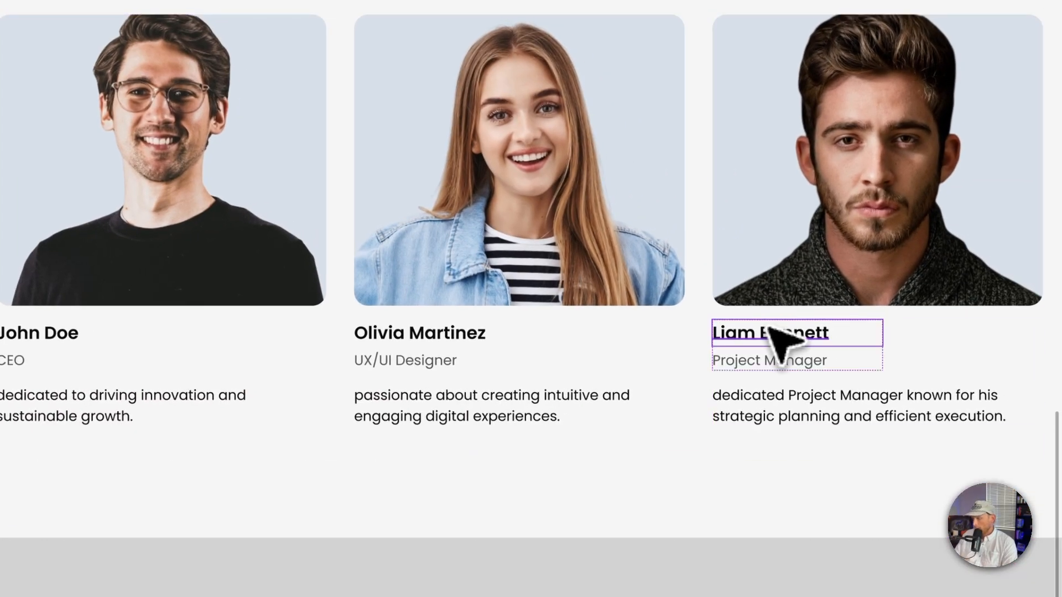
key(ctrl+backslash)
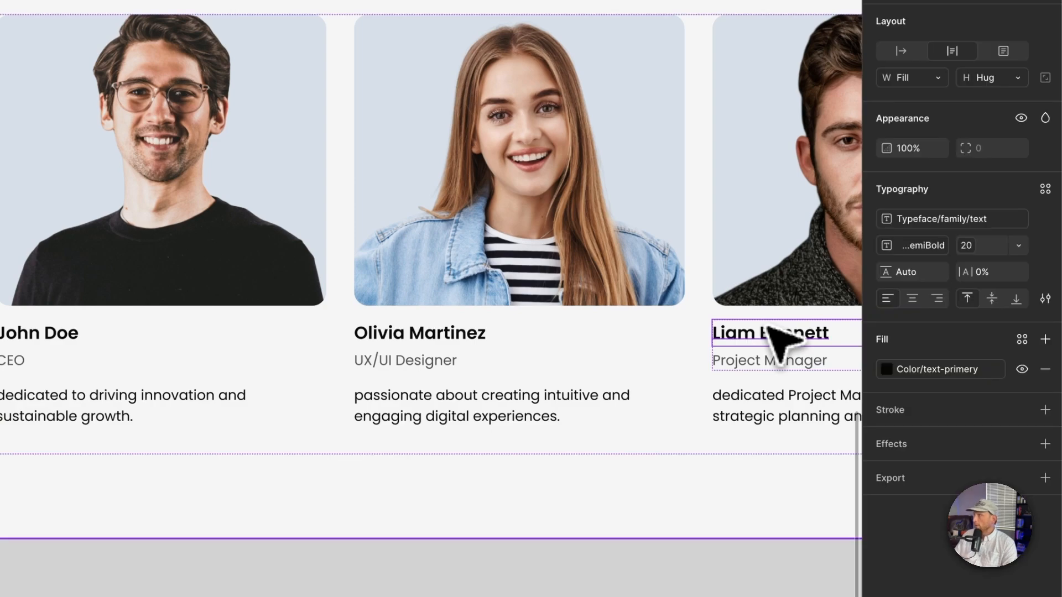
Step: Inspect the job title, bio and card settings of the team member card in the Figma design
click(819, 357)
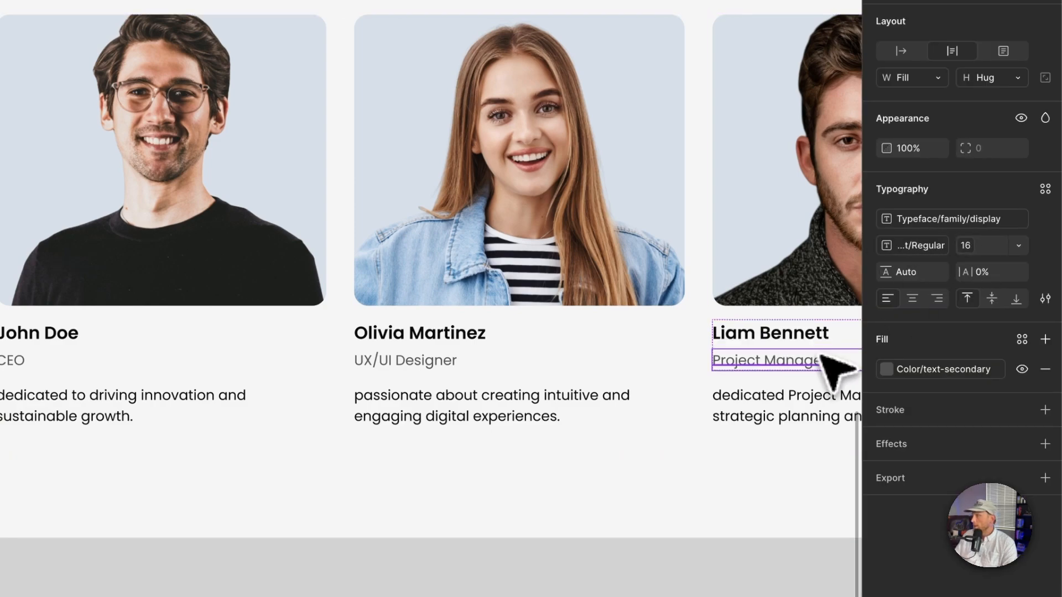
click(792, 389)
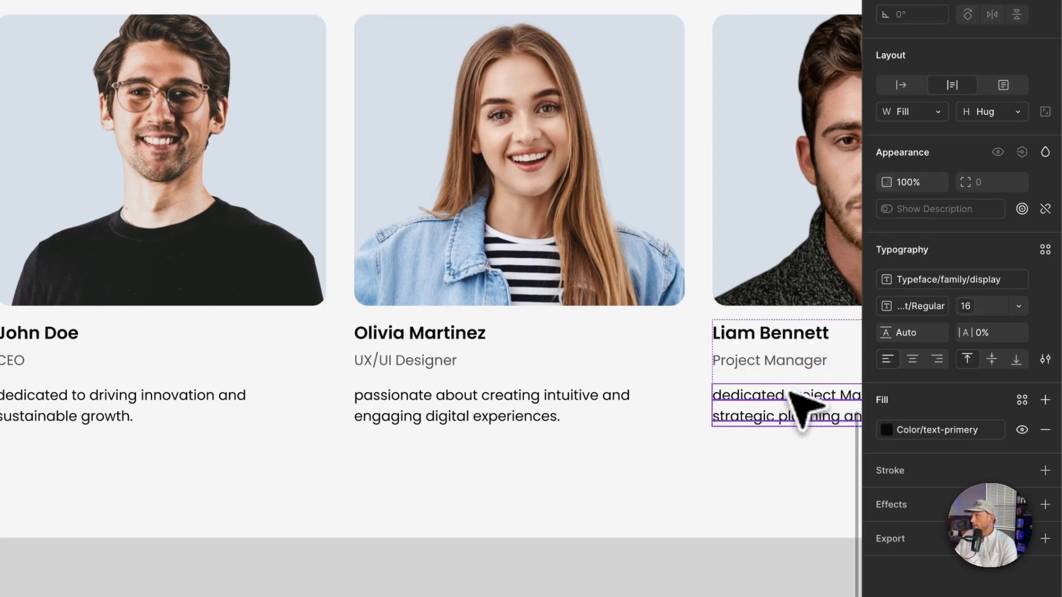
click(795, 352)
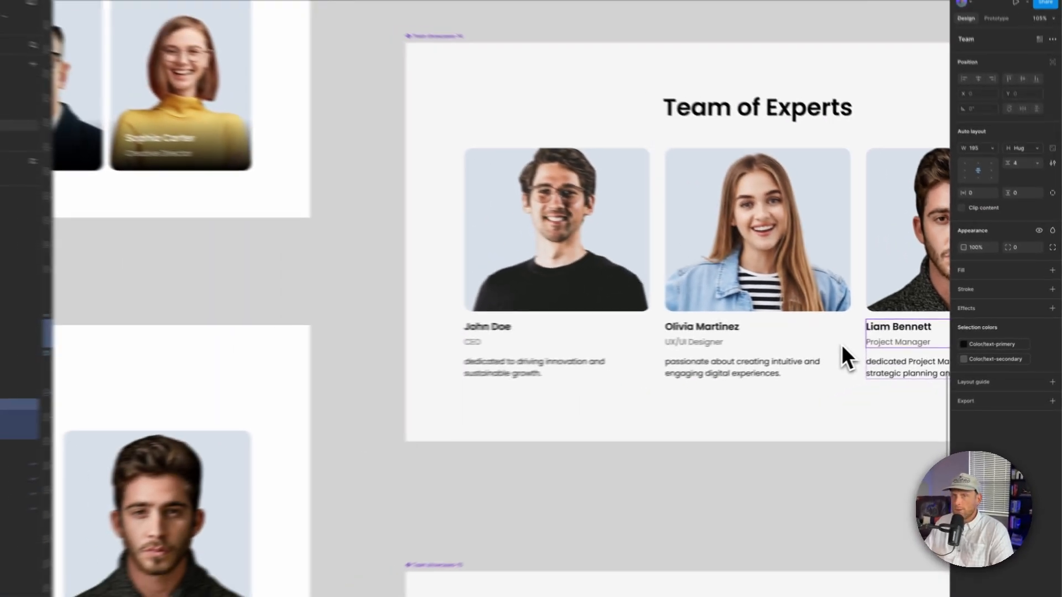
Step: Connect the team member name's font size to a site typography variable and its weight to the bold variable
key(super+Tab)
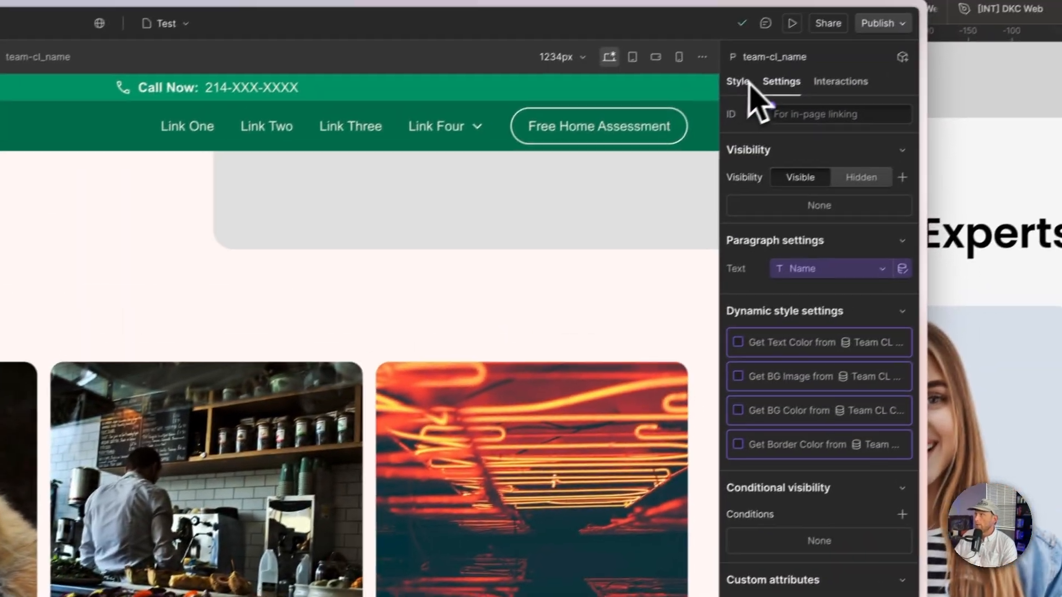
click(741, 81)
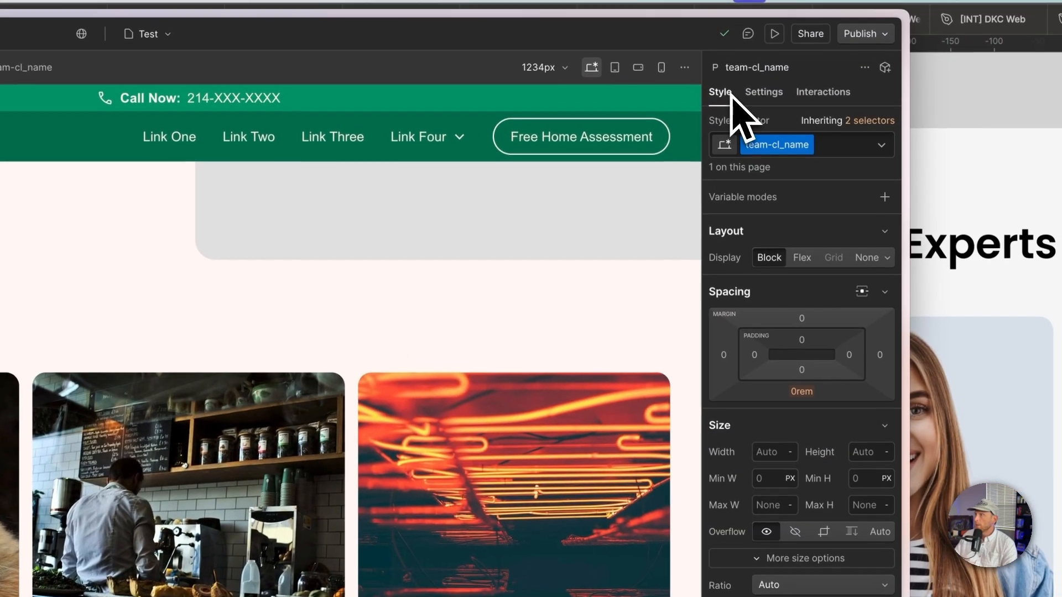
scroll(774, 332, down, 10)
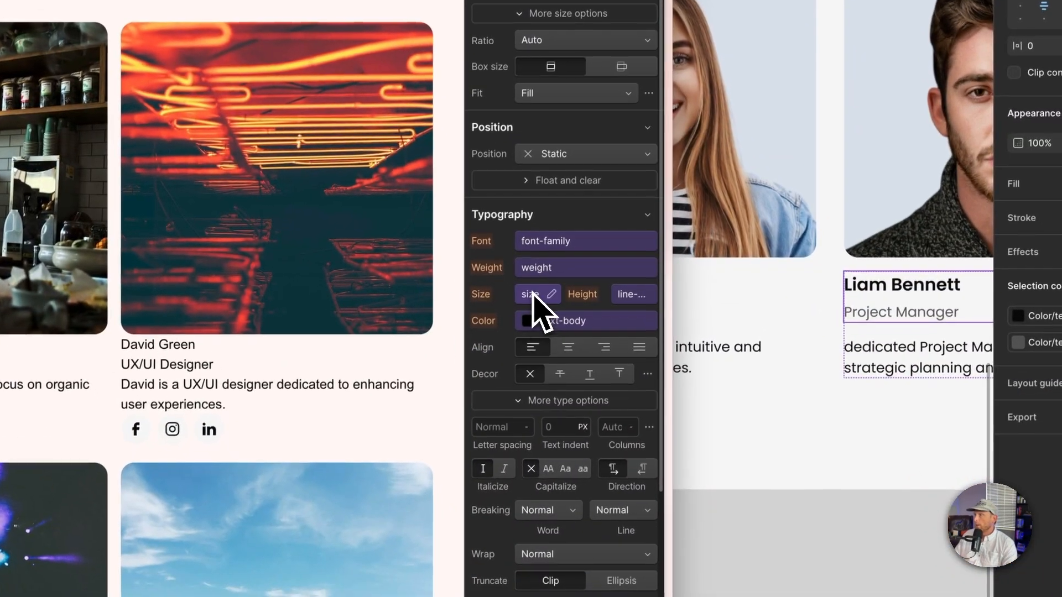
click(532, 296)
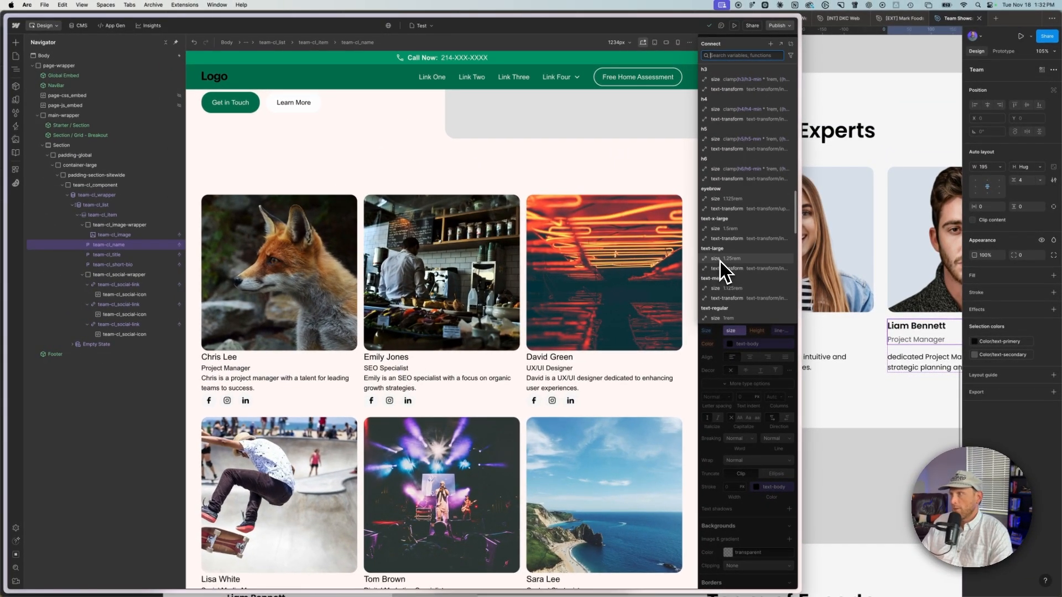
click(739, 288)
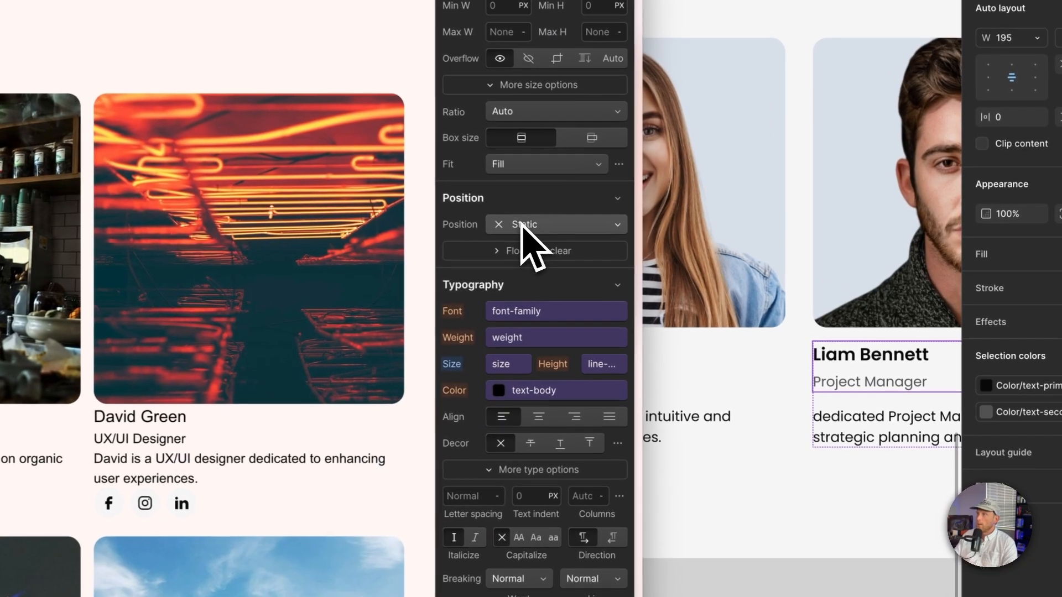
click(526, 339)
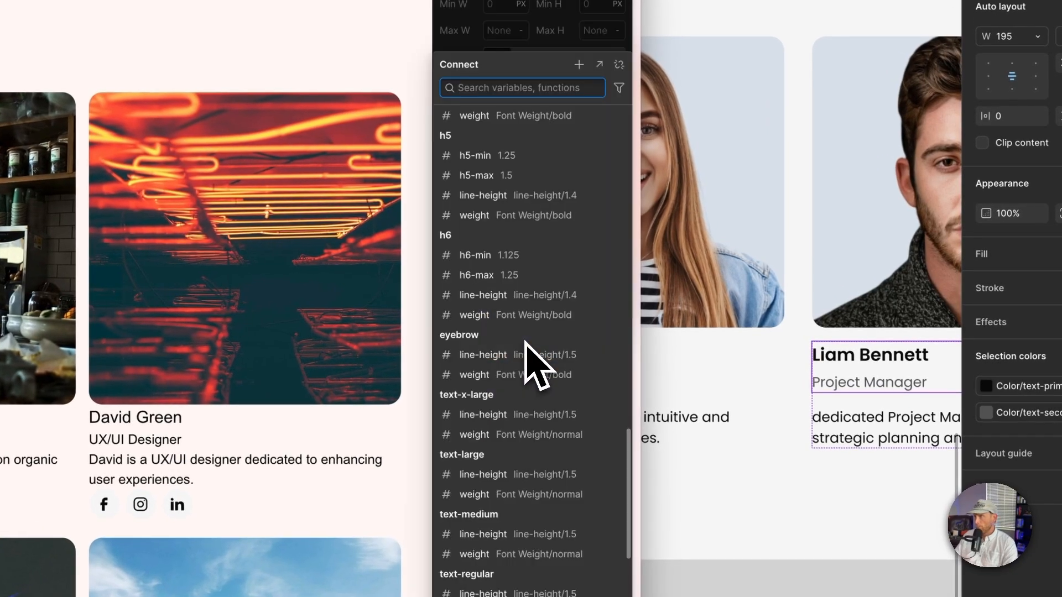
scroll(525, 340, up, 15)
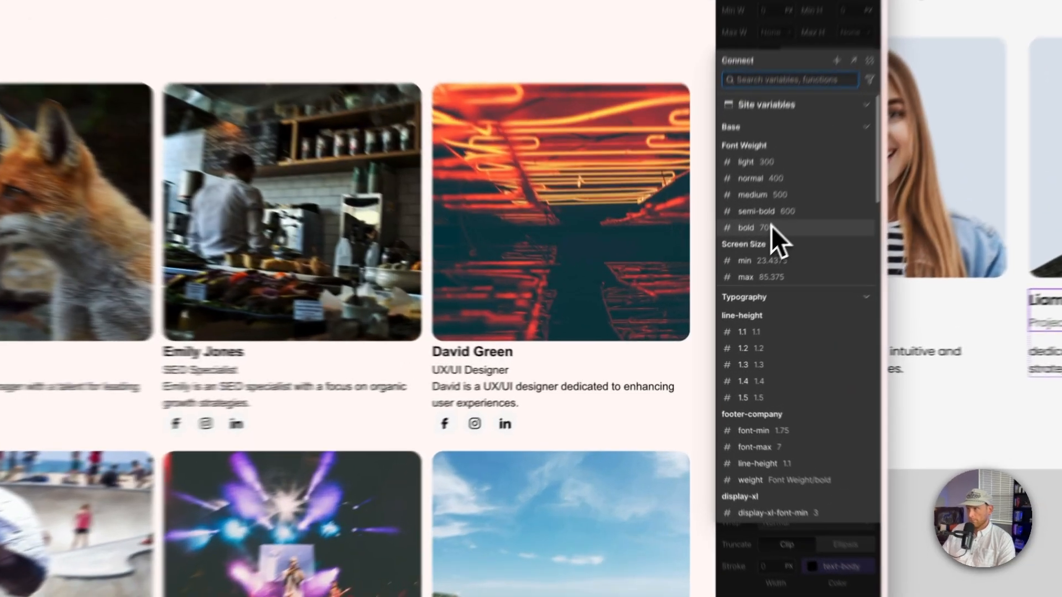
click(733, 282)
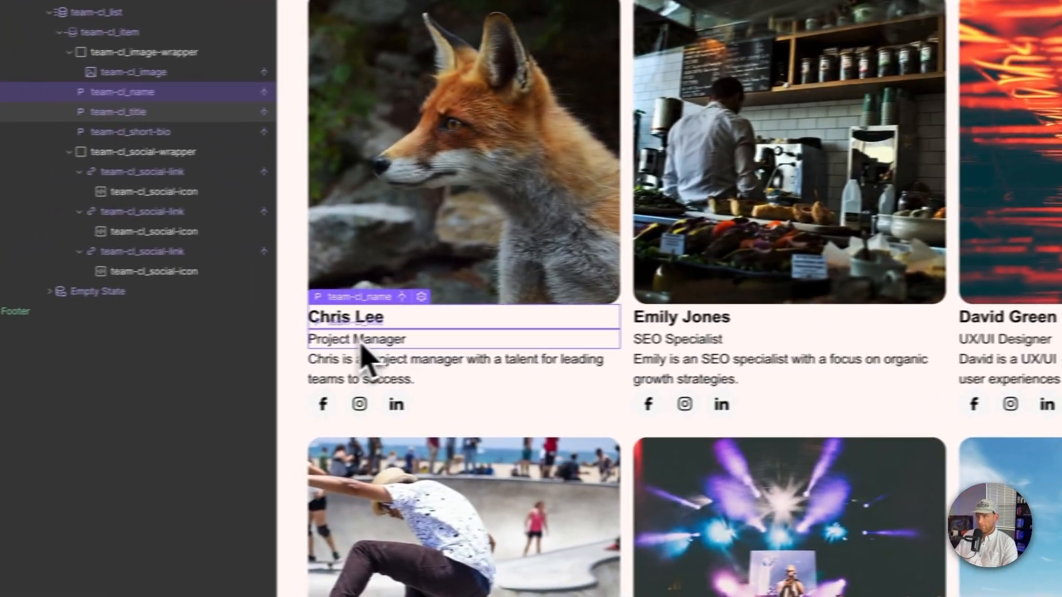
Step: Set the team member name's bottom margin to 0.25 rem
click(360, 343)
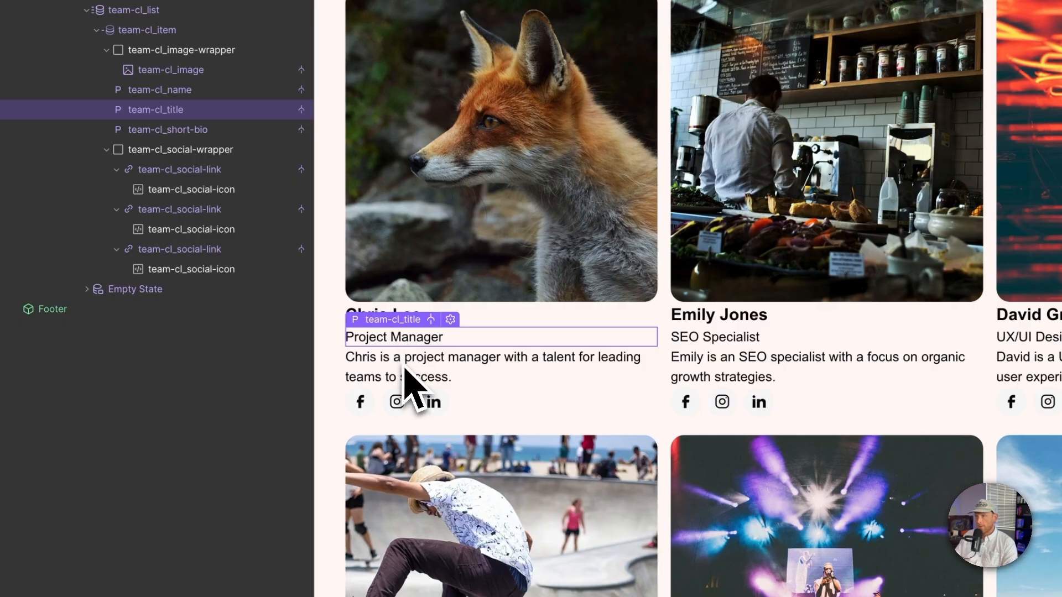
click(406, 371)
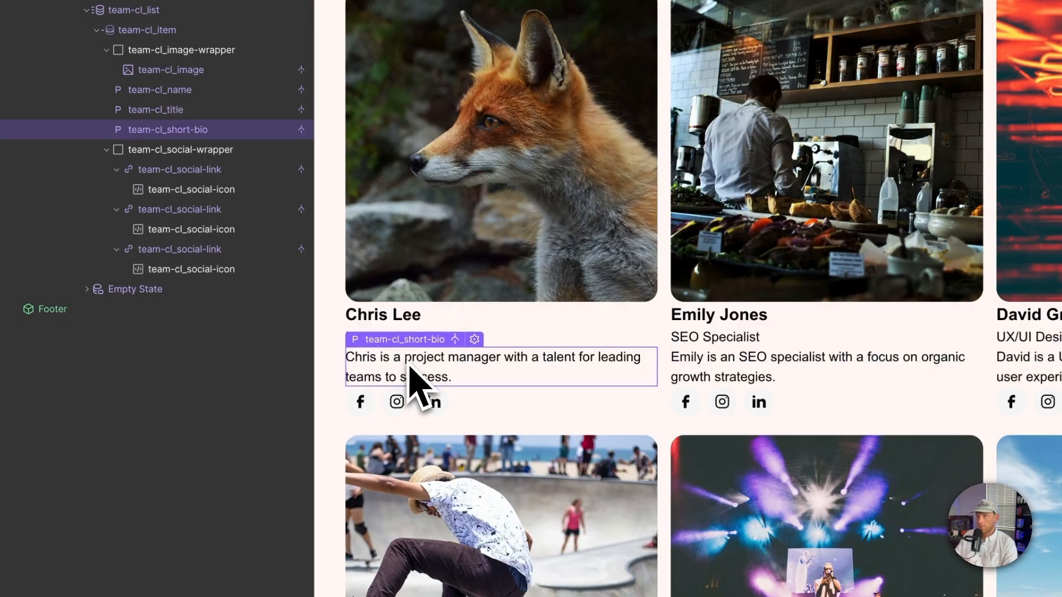
click(501, 324)
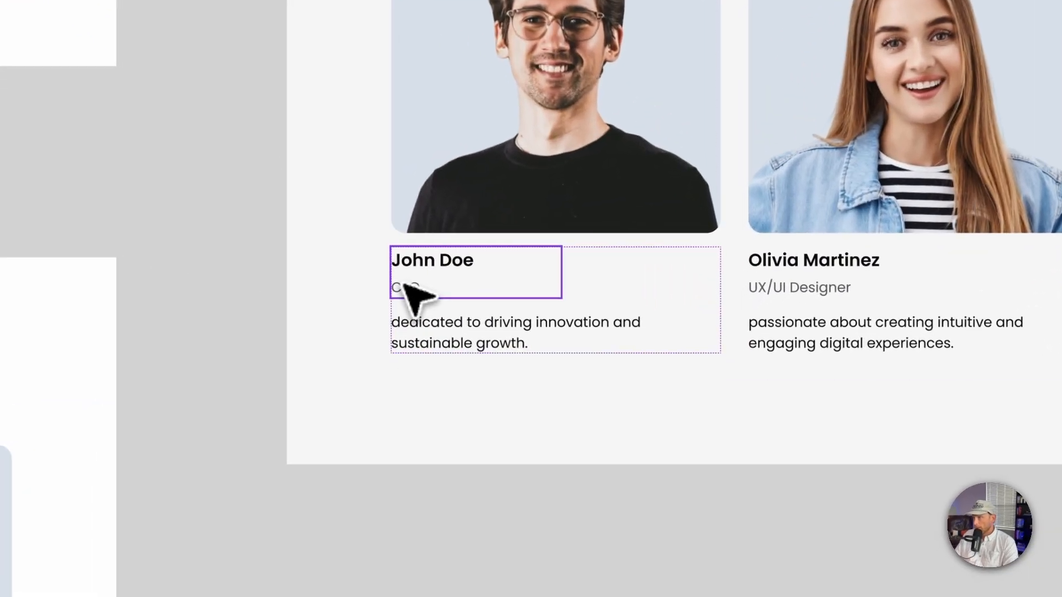
double_click(403, 285)
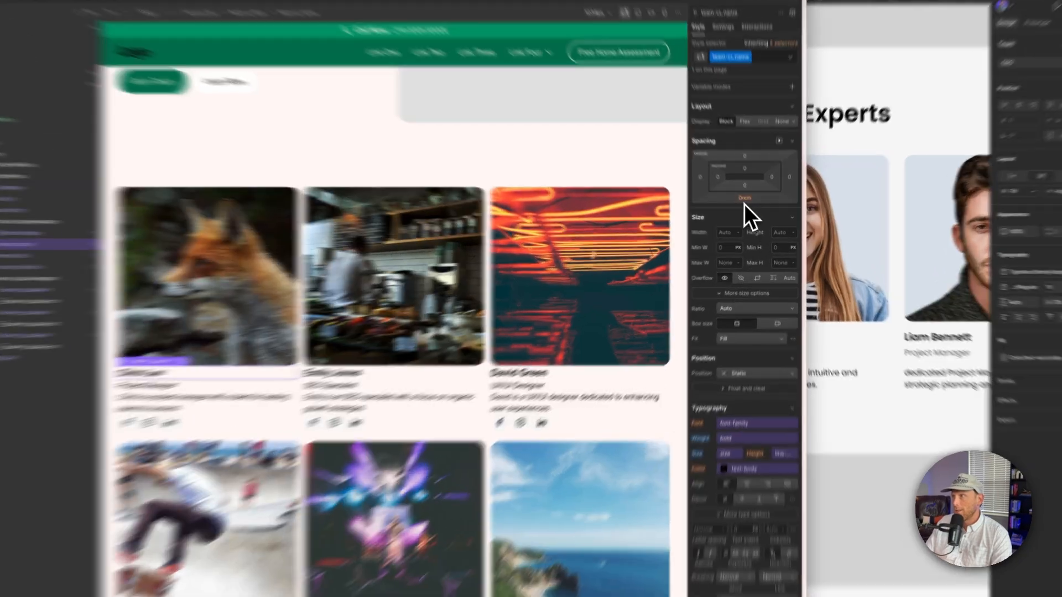
click(747, 204)
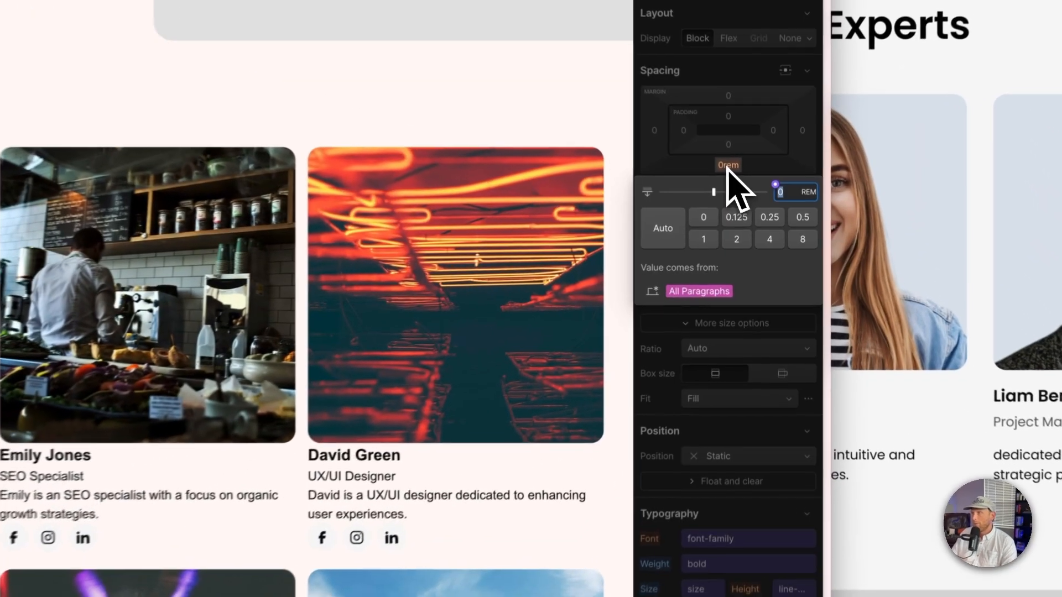
click(769, 216)
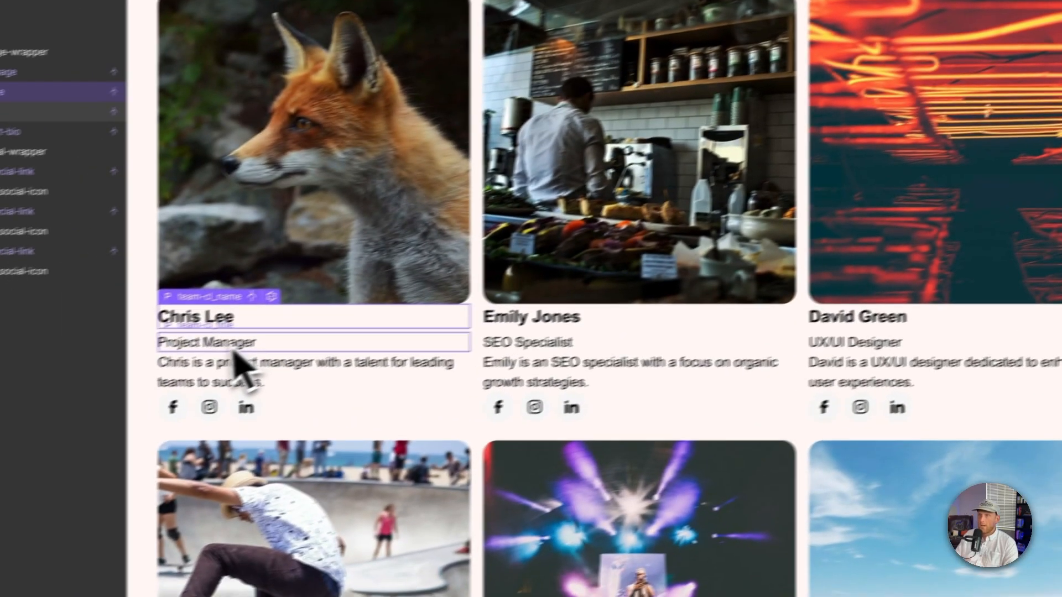
Step: Set the job title's bottom margin to 1 rem
click(283, 328)
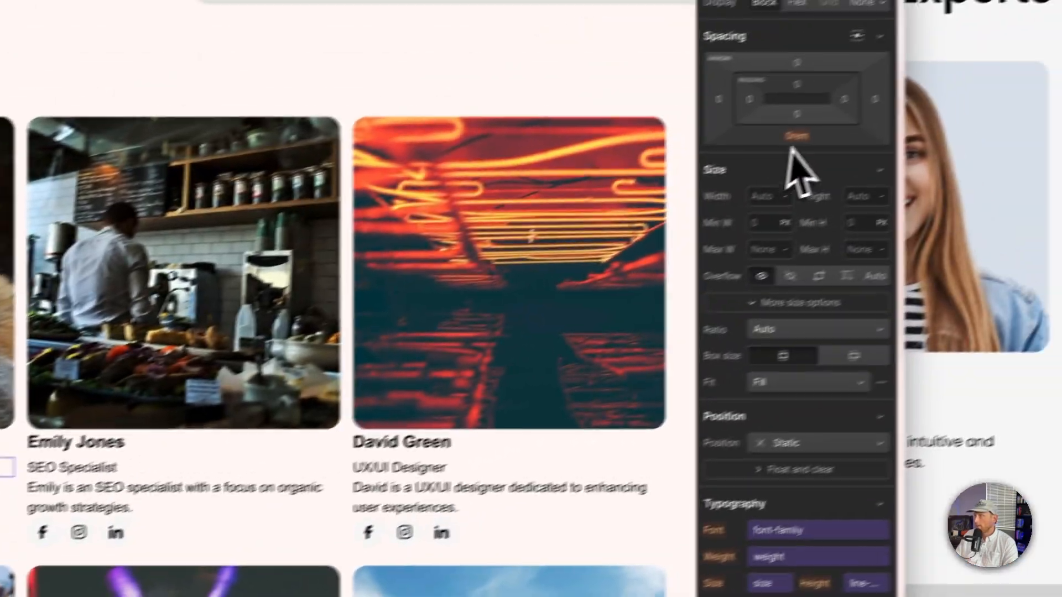
click(797, 138)
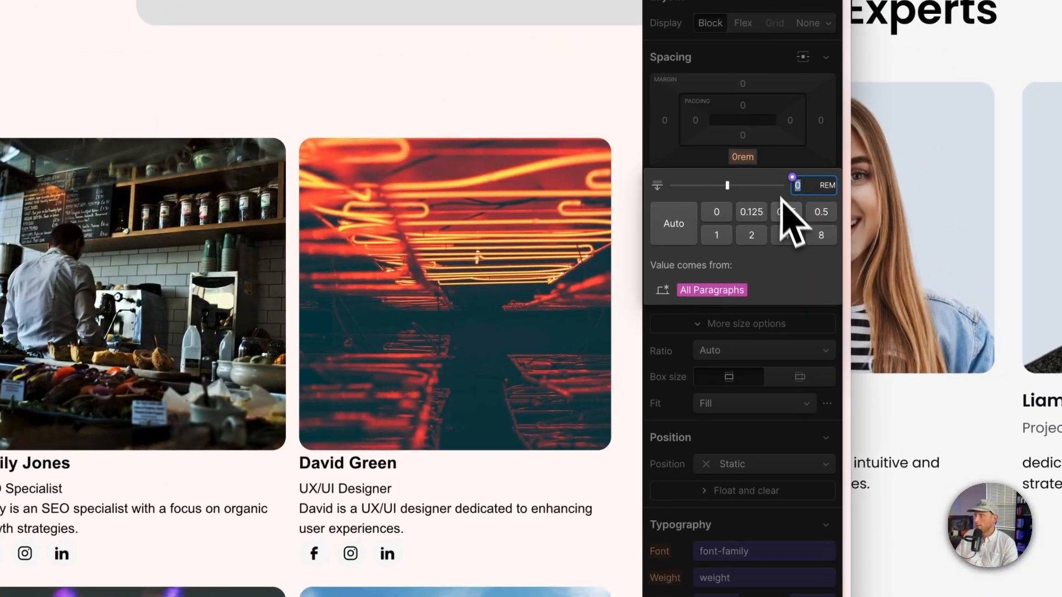
click(716, 236)
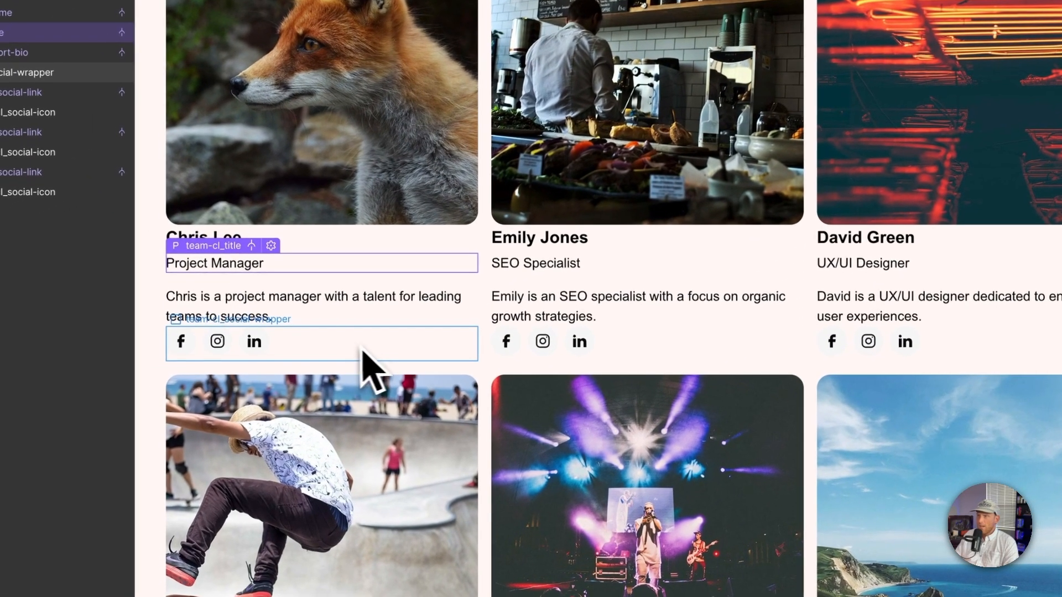
Step: Examine the team showcase layouts in the Figma file for card spacing and arrangement
click(352, 347)
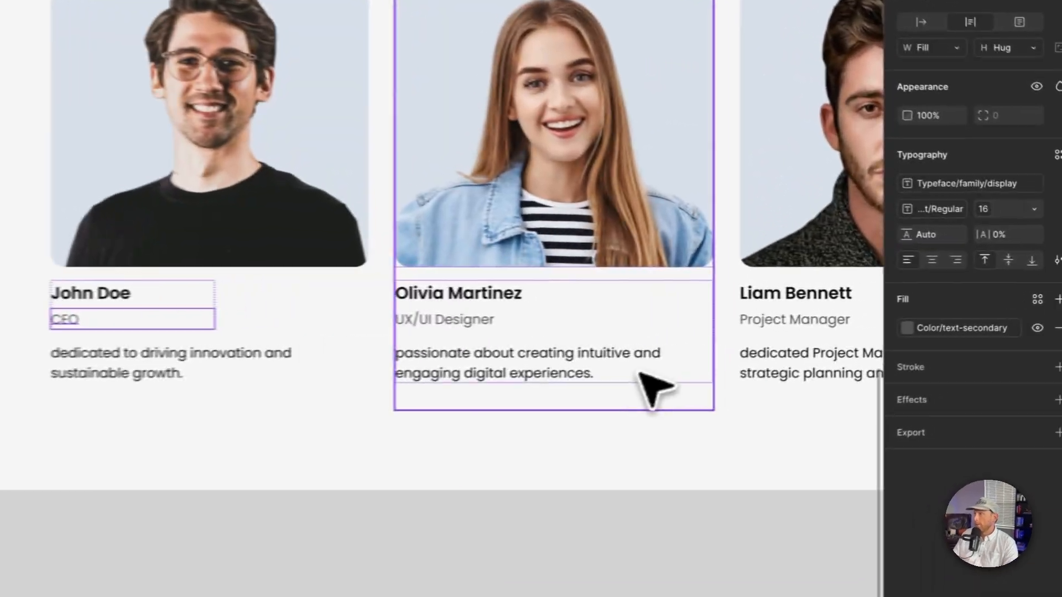
scroll(628, 395, down, 5)
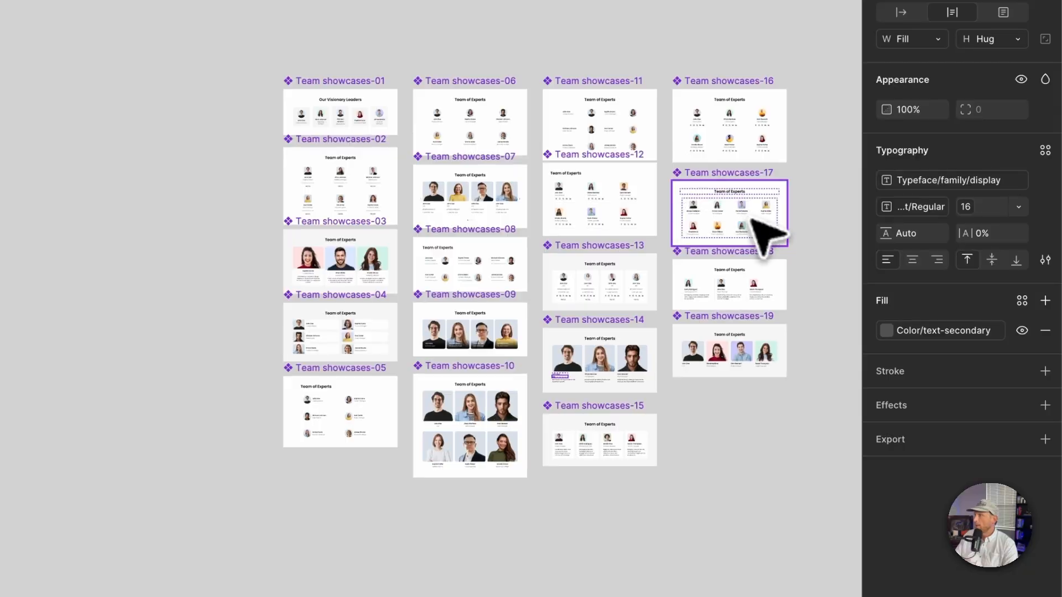
scroll(766, 233, up, 10)
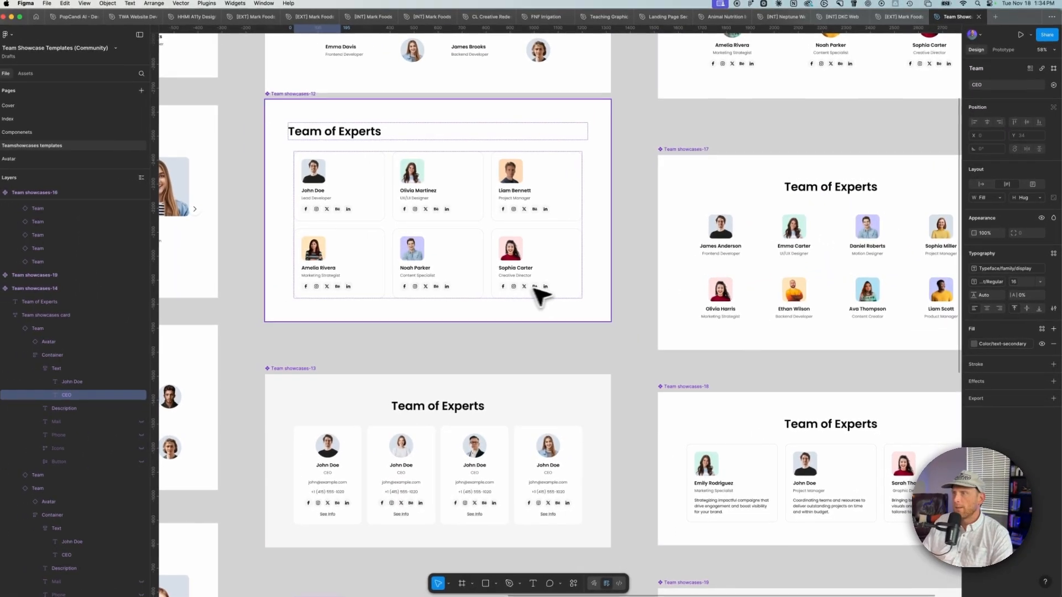
scroll(539, 296, down, 5)
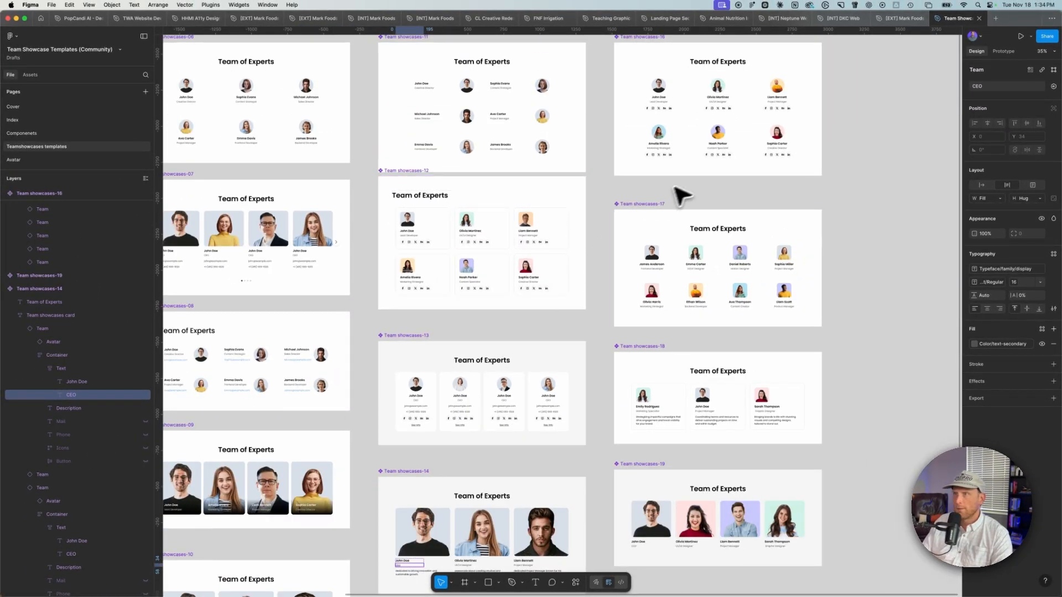
scroll(512, 338, down, 3)
scroll(505, 338, down, 5)
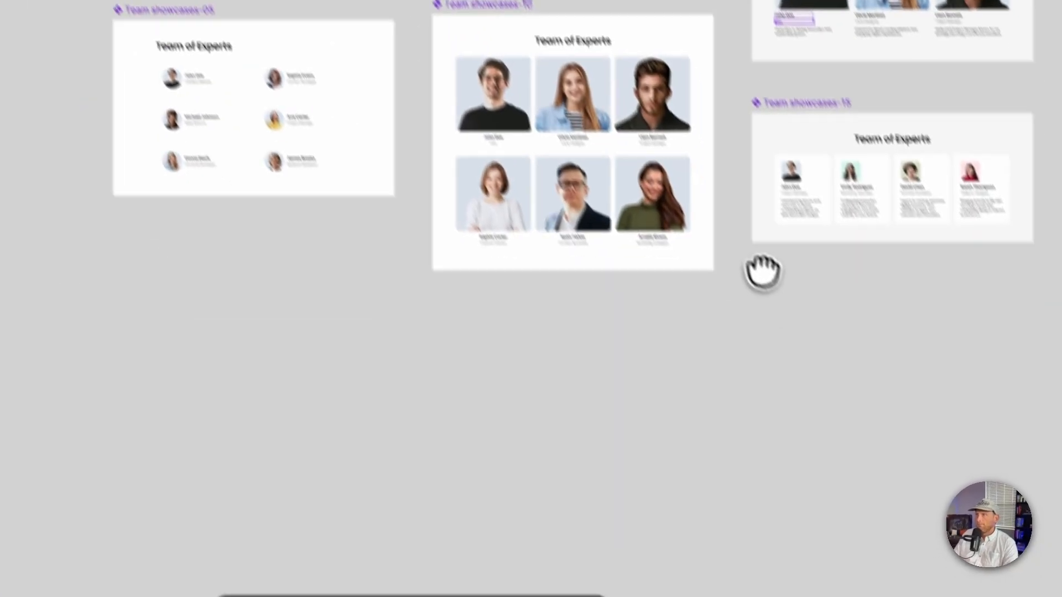
drag(762, 271, 335, 338)
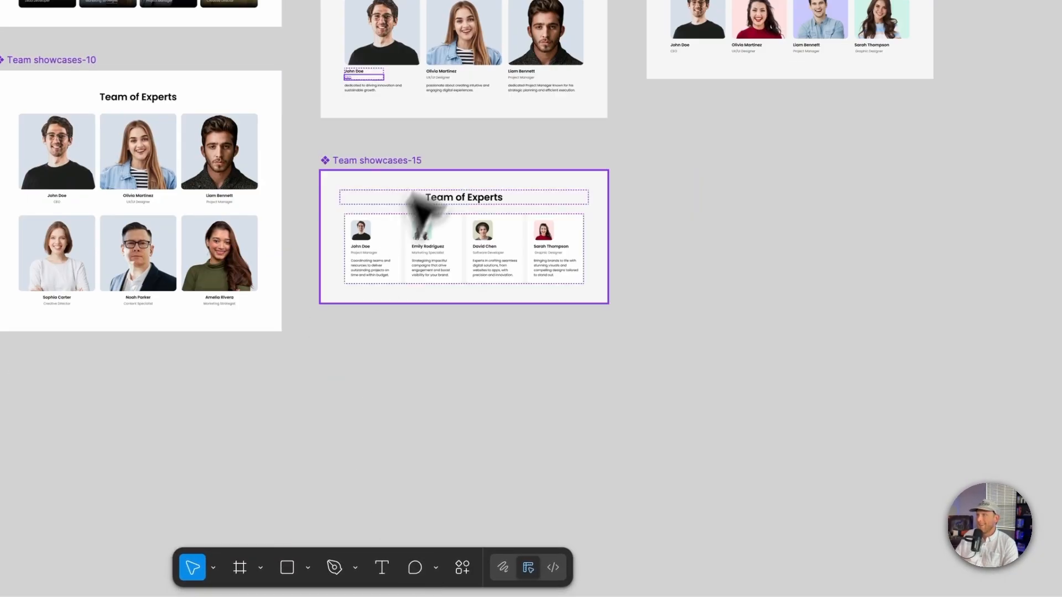
drag(426, 213, 742, 277)
click(799, 233)
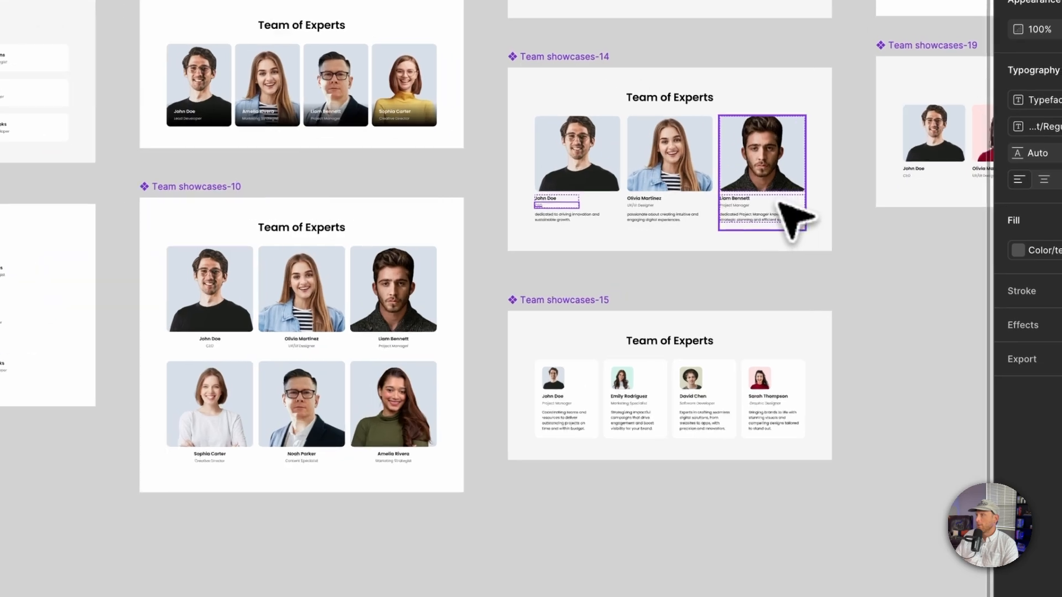
scroll(781, 205, up, 5)
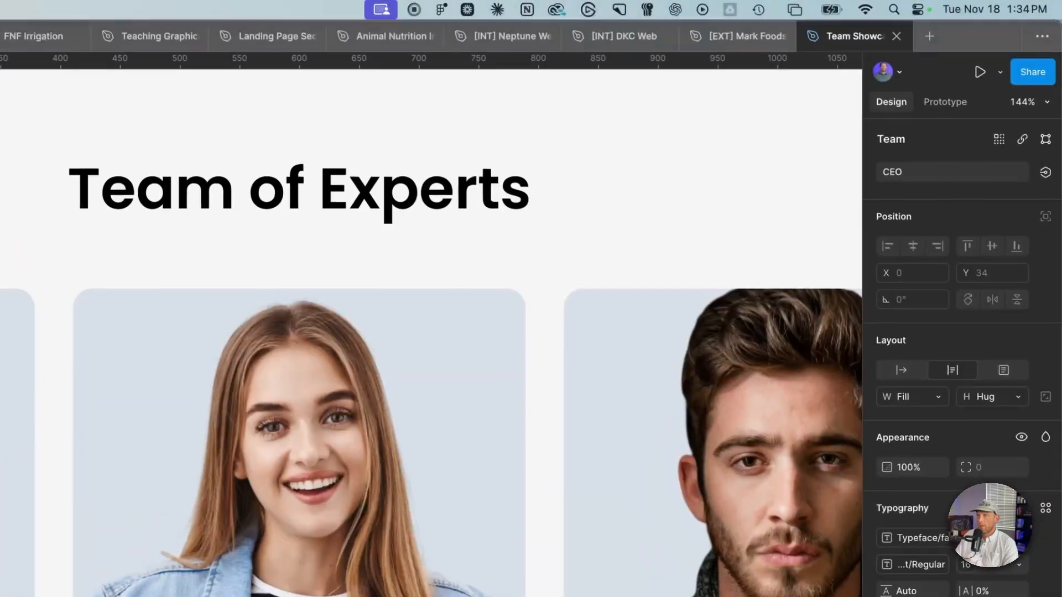
key(ctrl+Up)
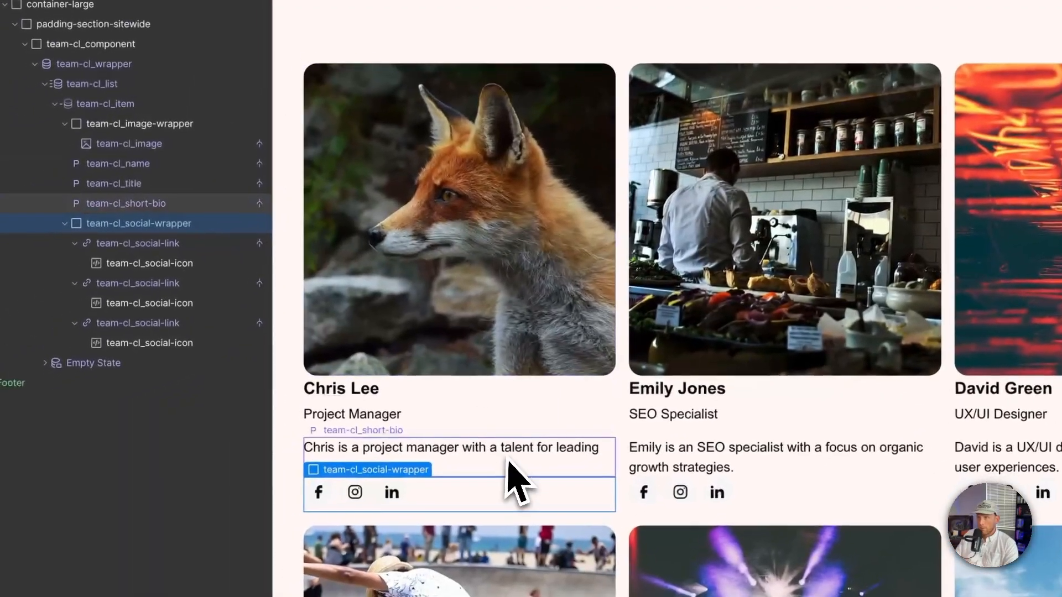
Step: Set the short bio's bottom margin to 0.5 rem
click(520, 461)
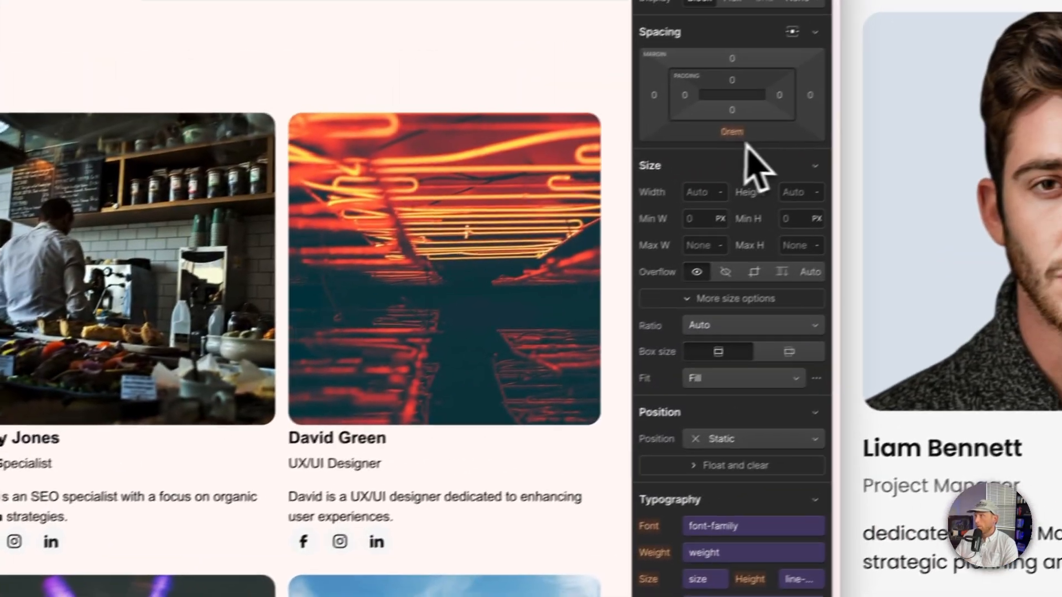
click(706, 143)
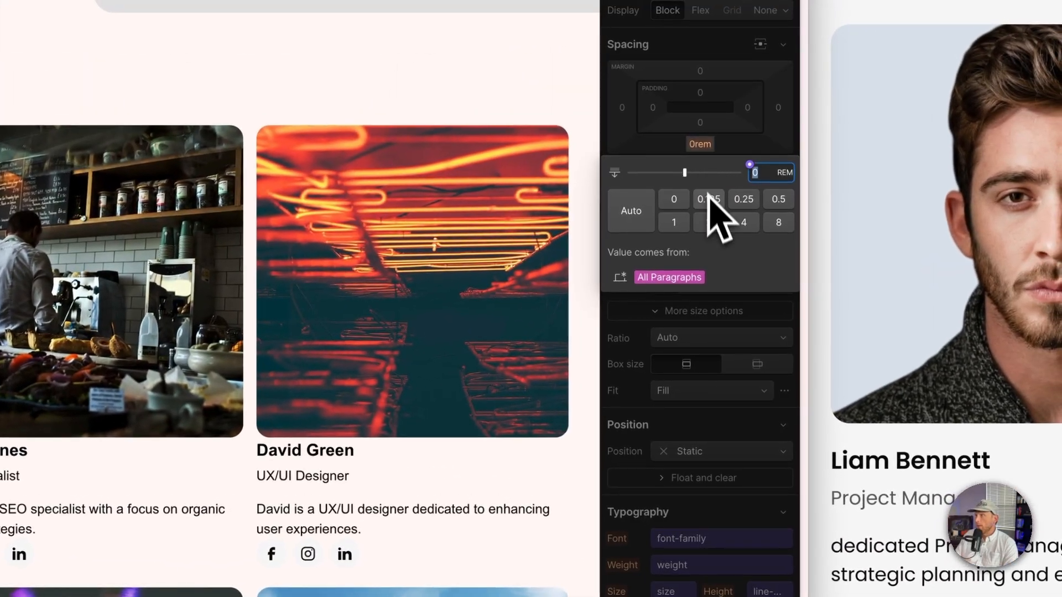
click(777, 200)
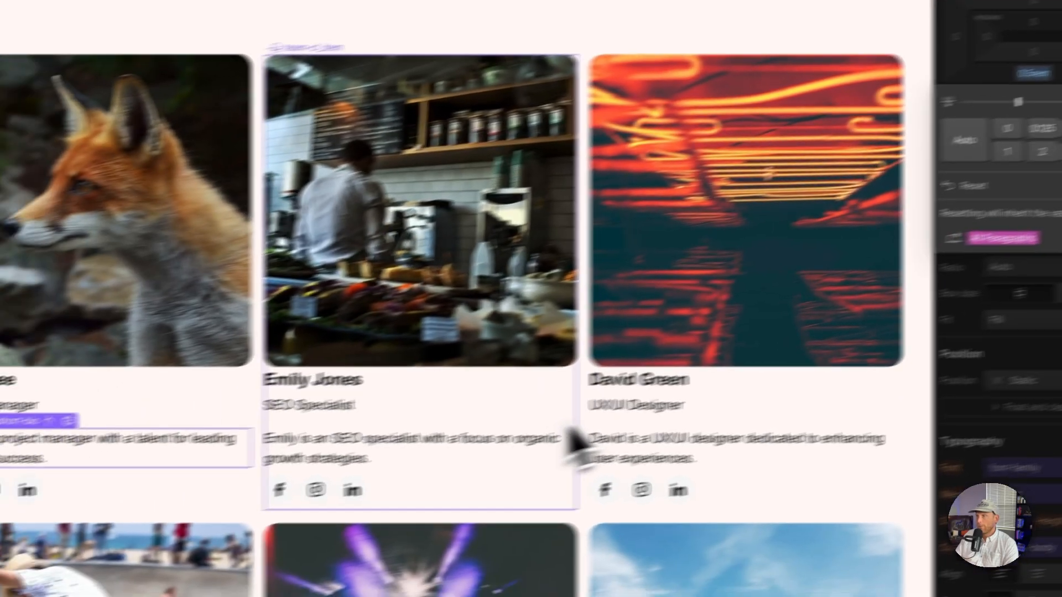
Step: Move the social links wrapper above the short bio in the collection item
click(237, 494)
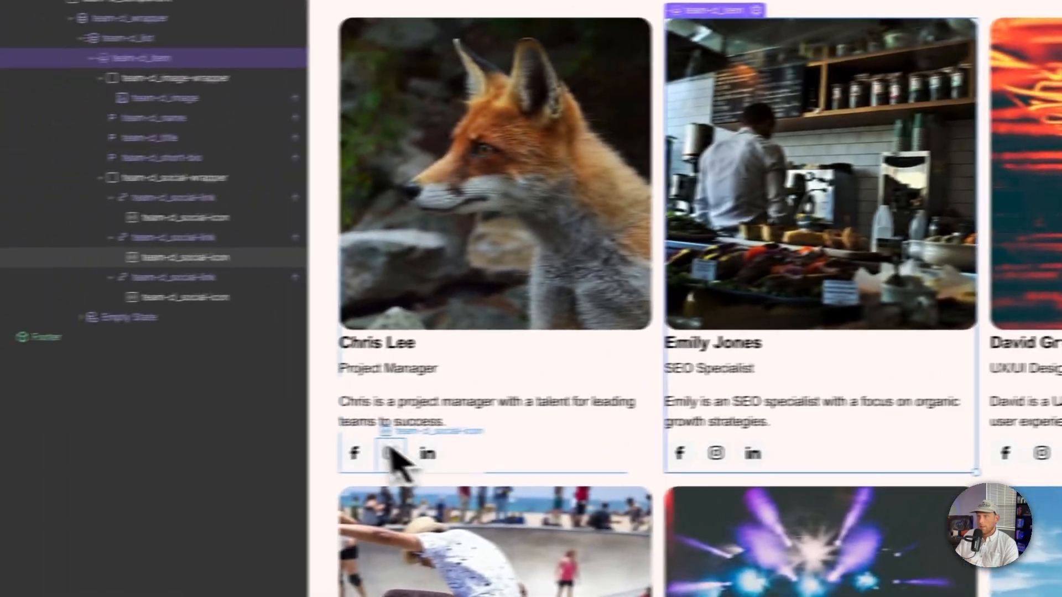
click(394, 452)
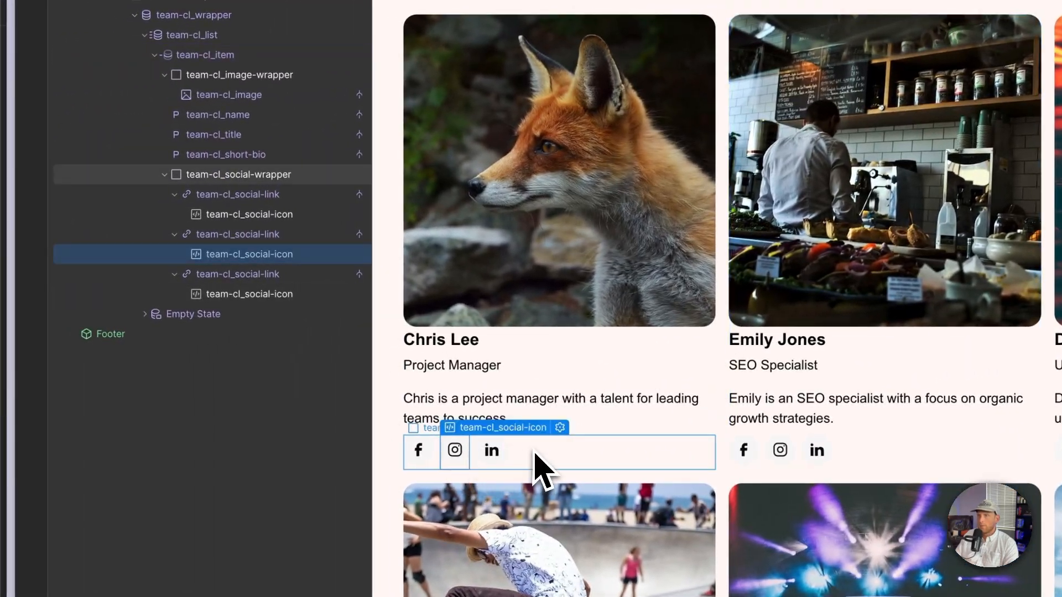
click(534, 453)
click(164, 175)
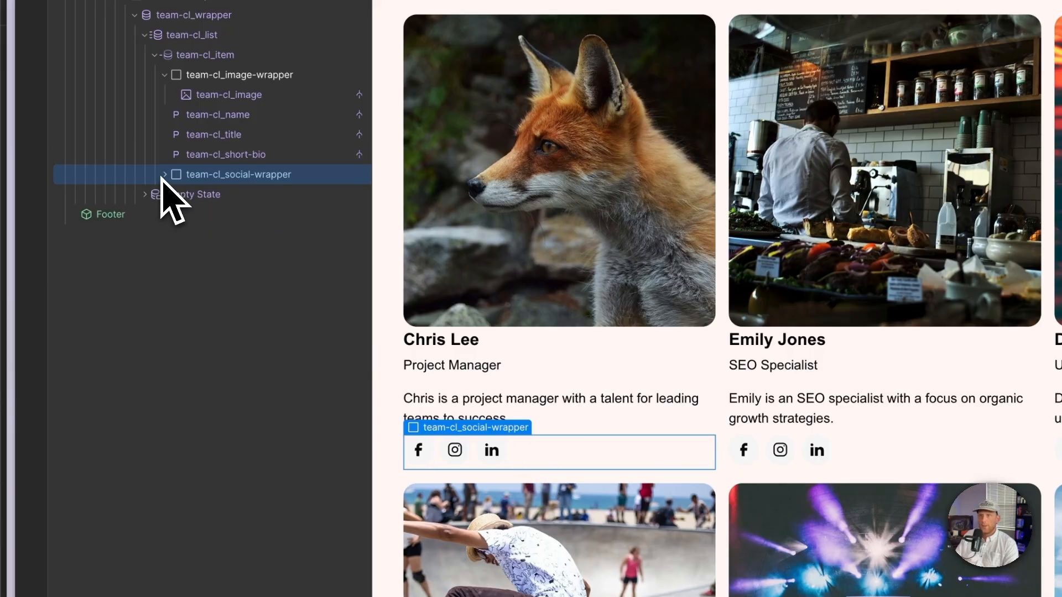
drag(185, 176, 192, 147)
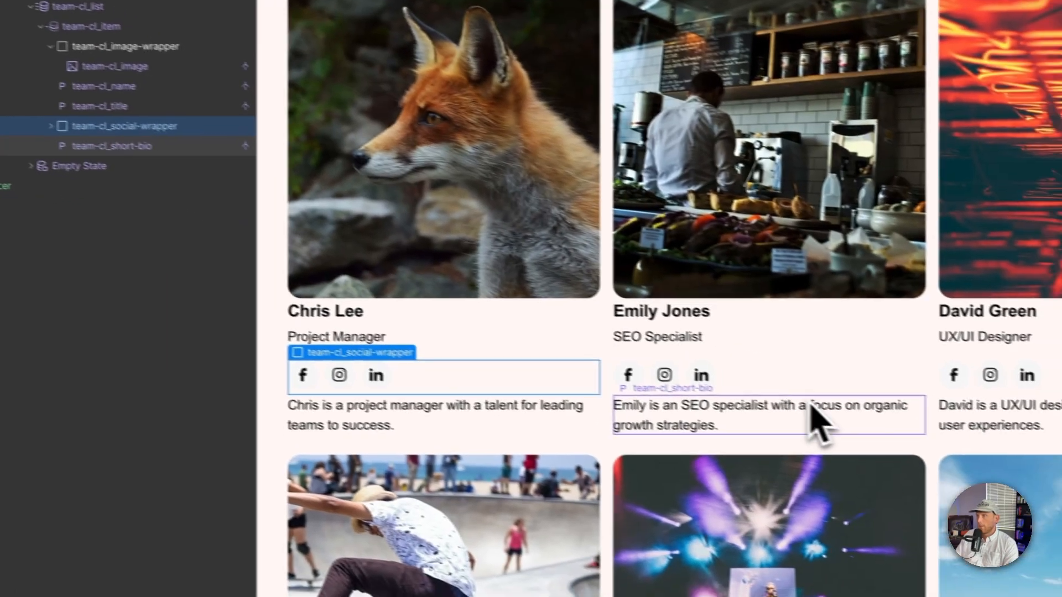
Step: Move the social links wrapper back below the short bio
click(925, 439)
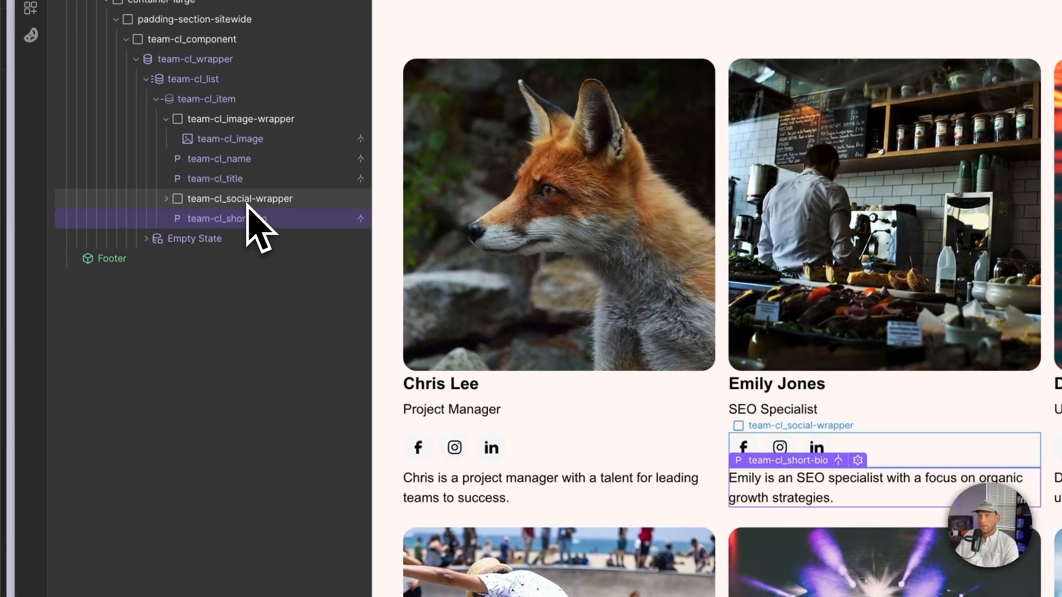
click(245, 203)
drag(244, 201, 244, 222)
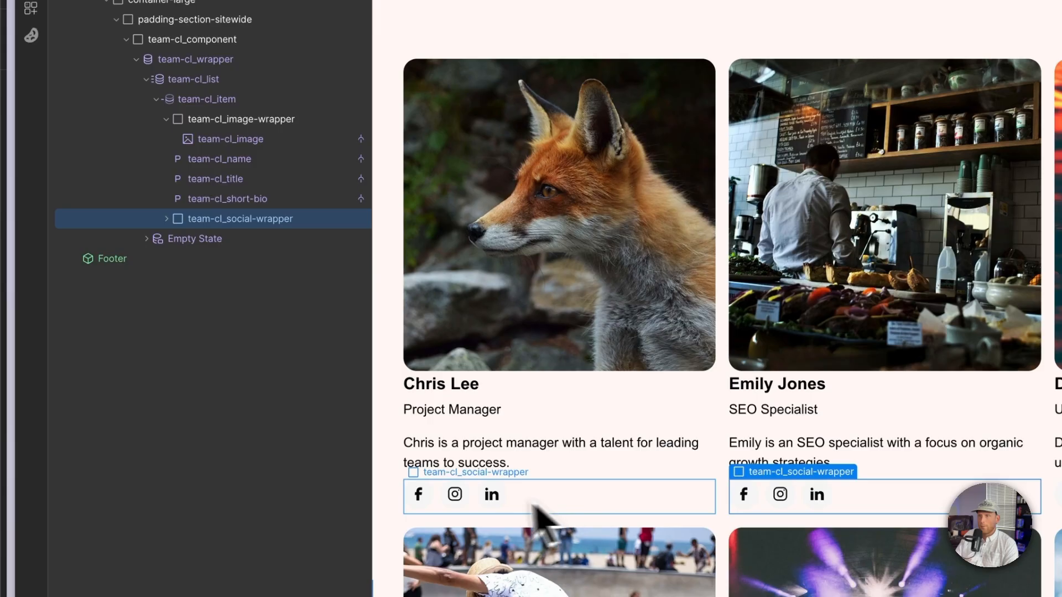
Step: Edit the Facebook social icon's embed code so the SVG fills 100% width and height
click(437, 500)
click(523, 474)
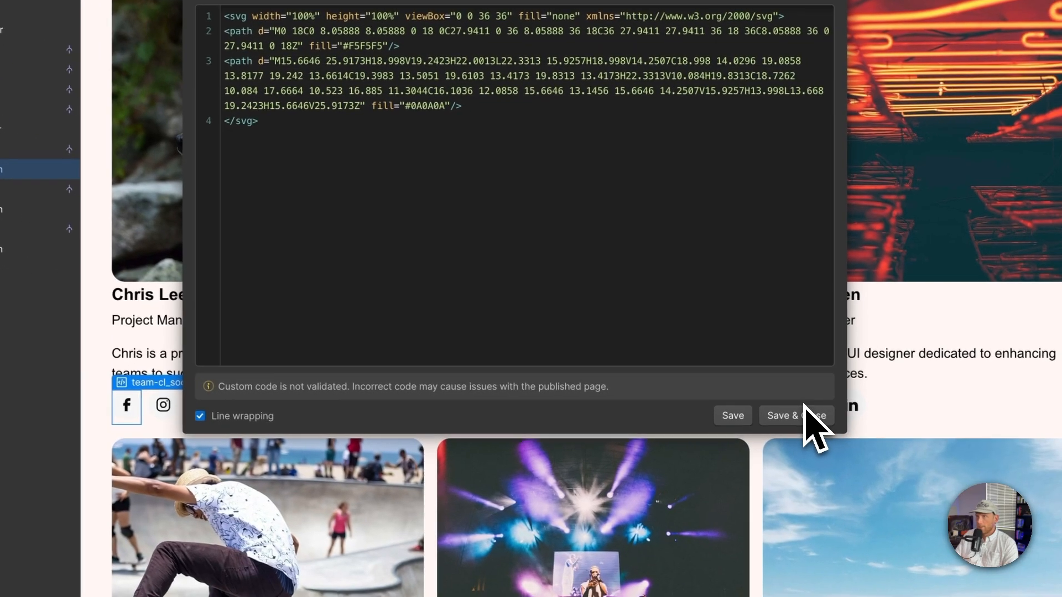
click(1059, 505)
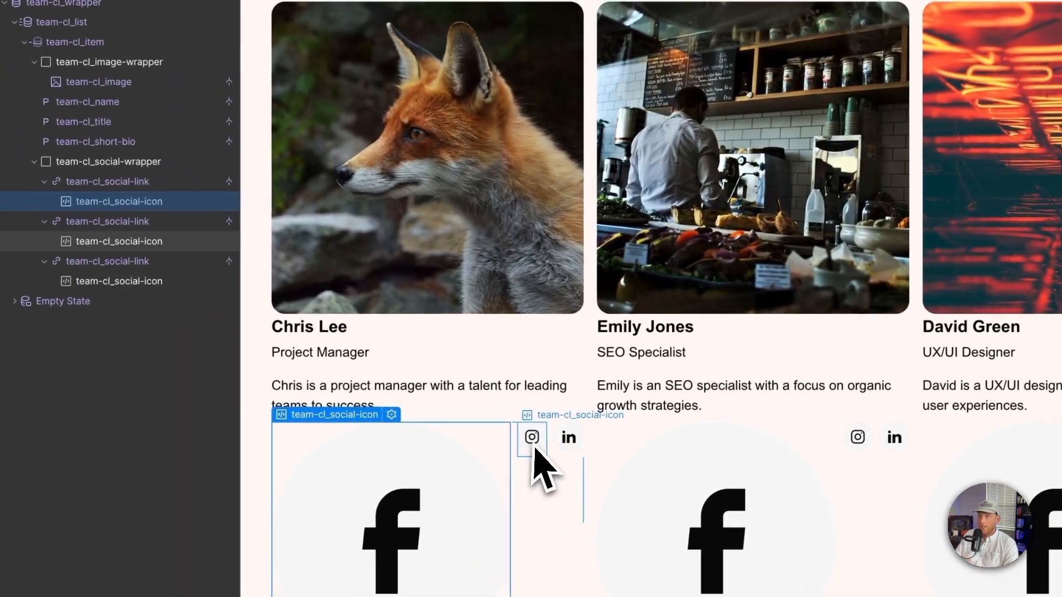
Step: Edit the Instagram social icon's embed code so the SVG fills 100% width and height
click(366, 403)
click(641, 415)
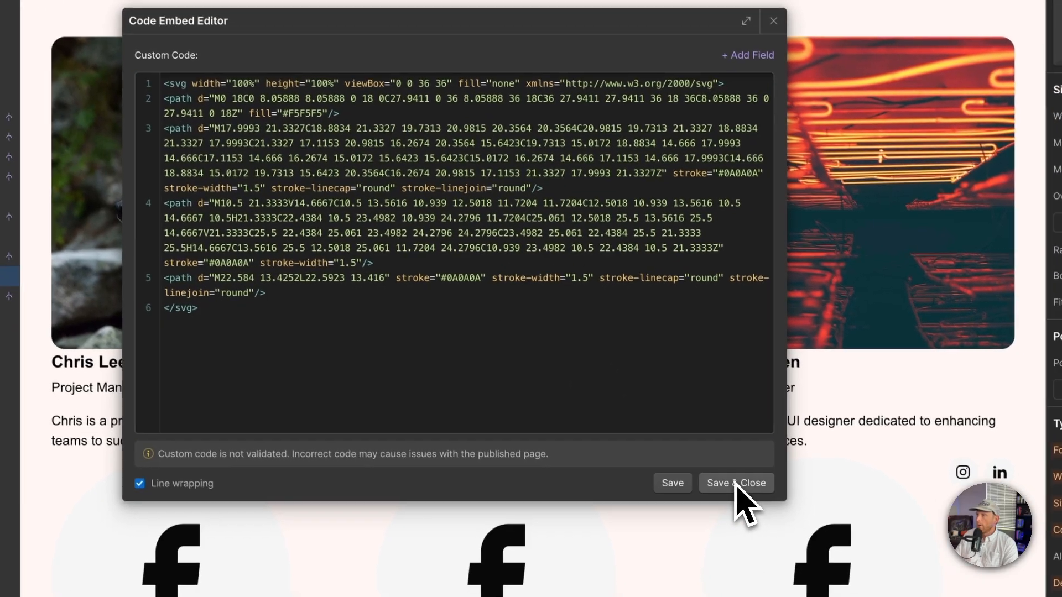
click(777, 526)
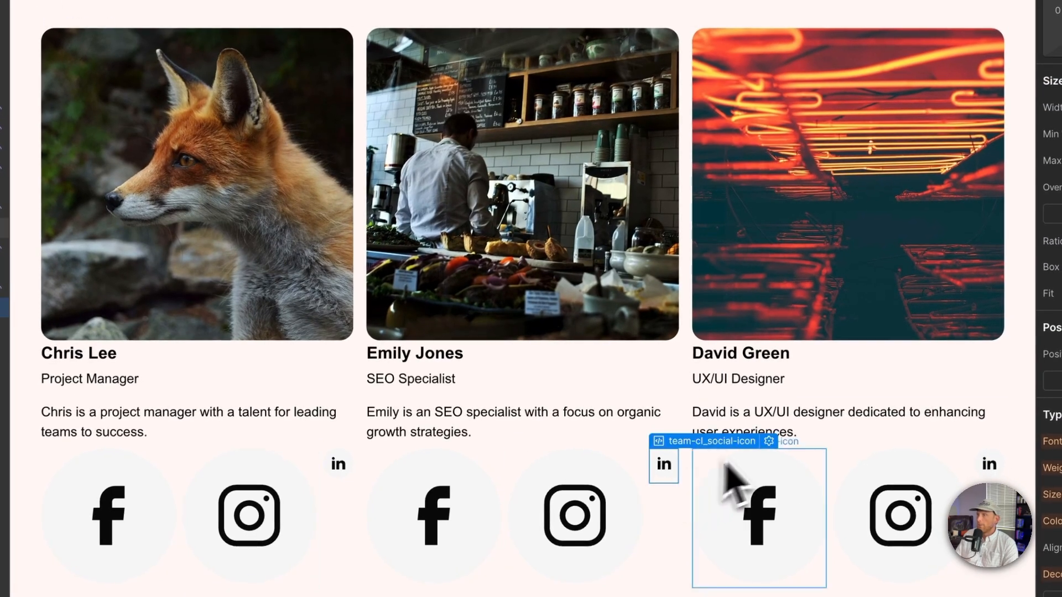
Step: Edit the LinkedIn social icon's embed code so the SVG fills 100% width and height
click(769, 441)
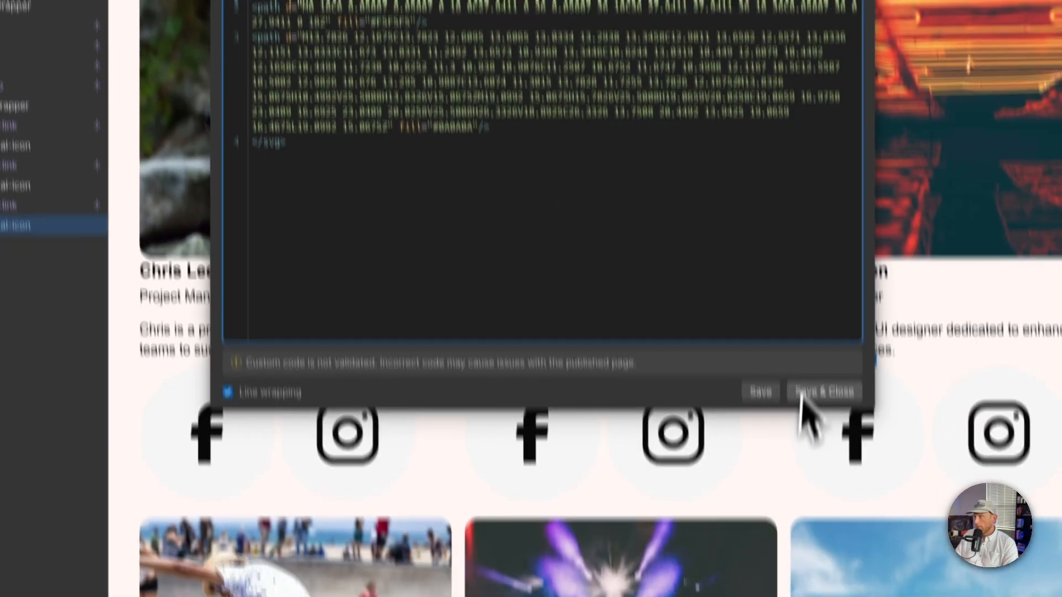
click(832, 517)
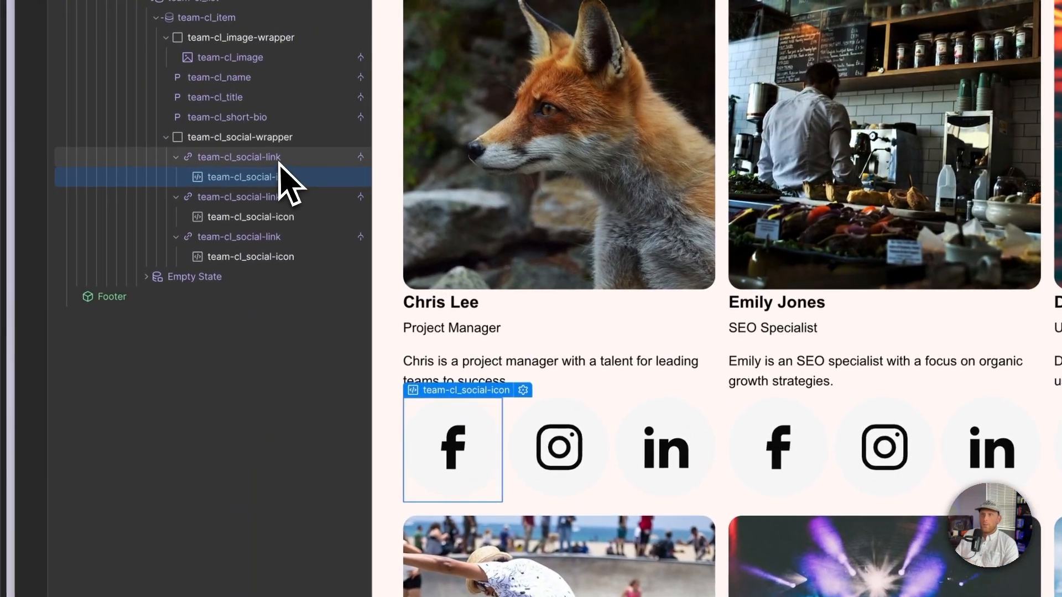
Step: Give the social links a square (1:1) aspect ratio and a maximum width of 2 rem
click(34, 34)
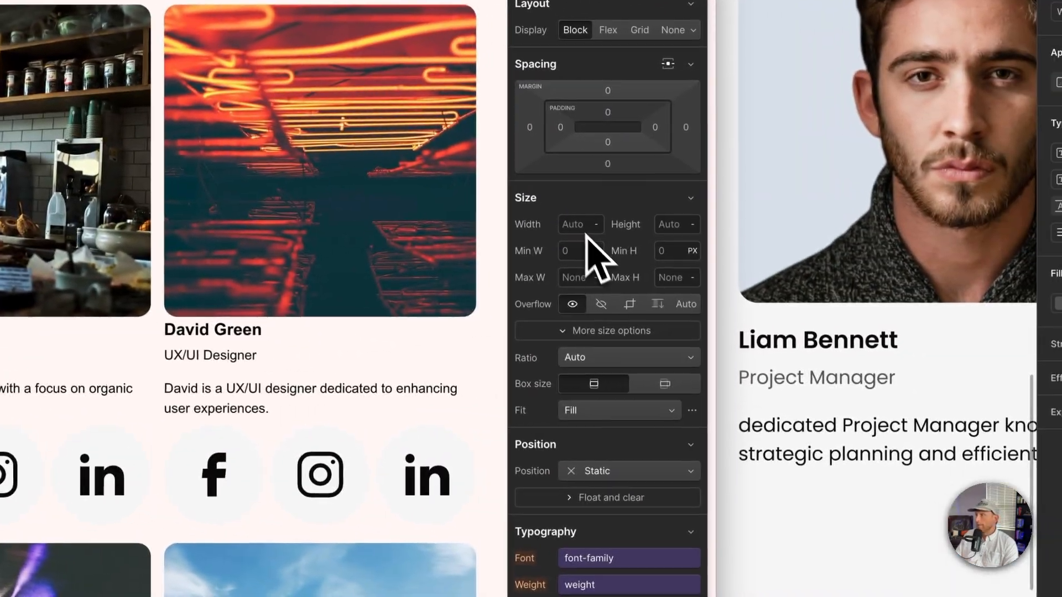
click(572, 223)
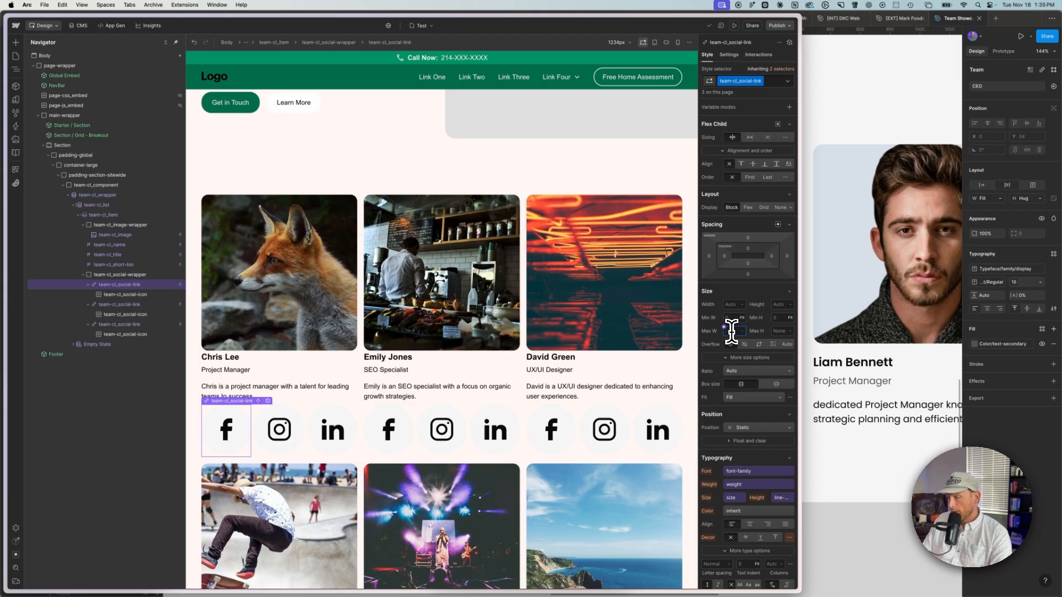
key(Return)
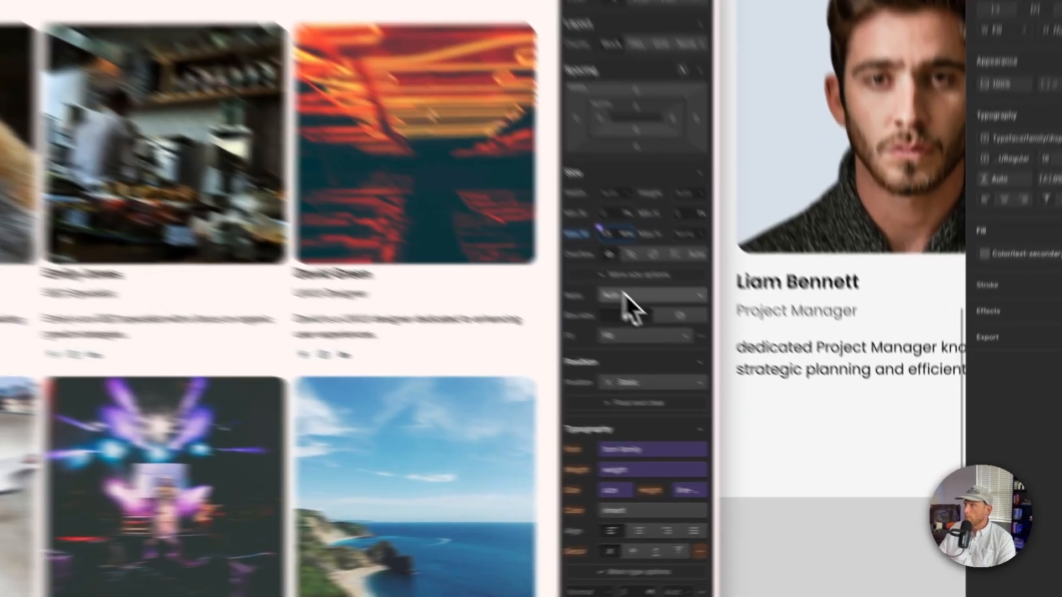
click(759, 371)
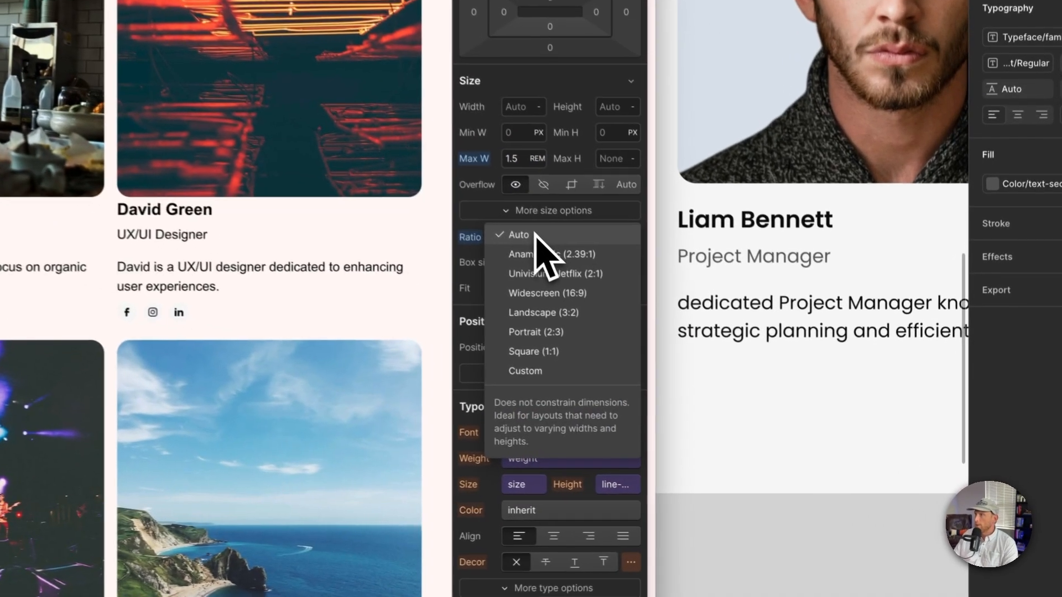
click(539, 348)
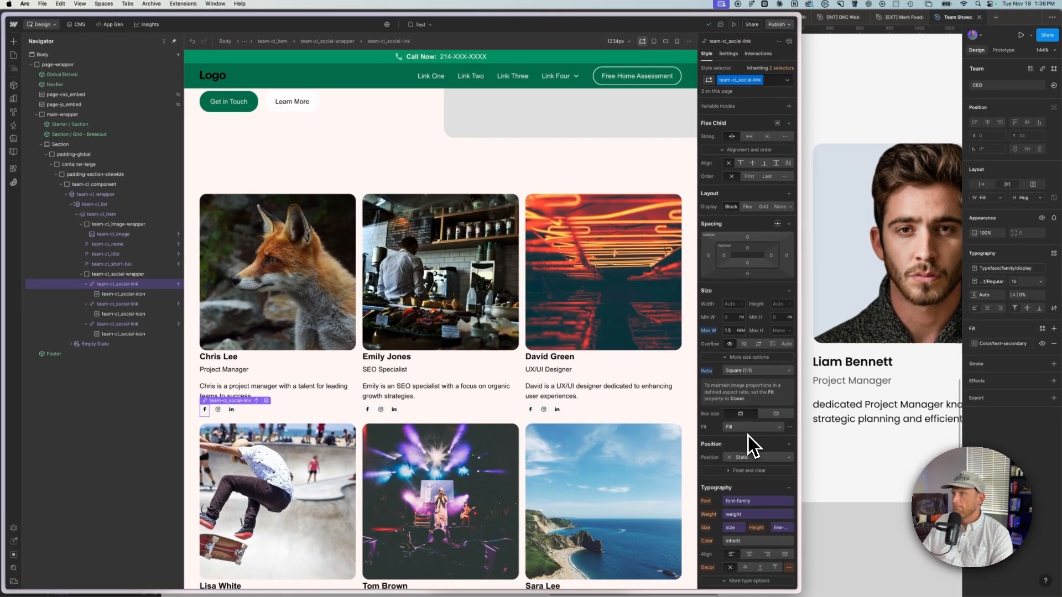
click(730, 331)
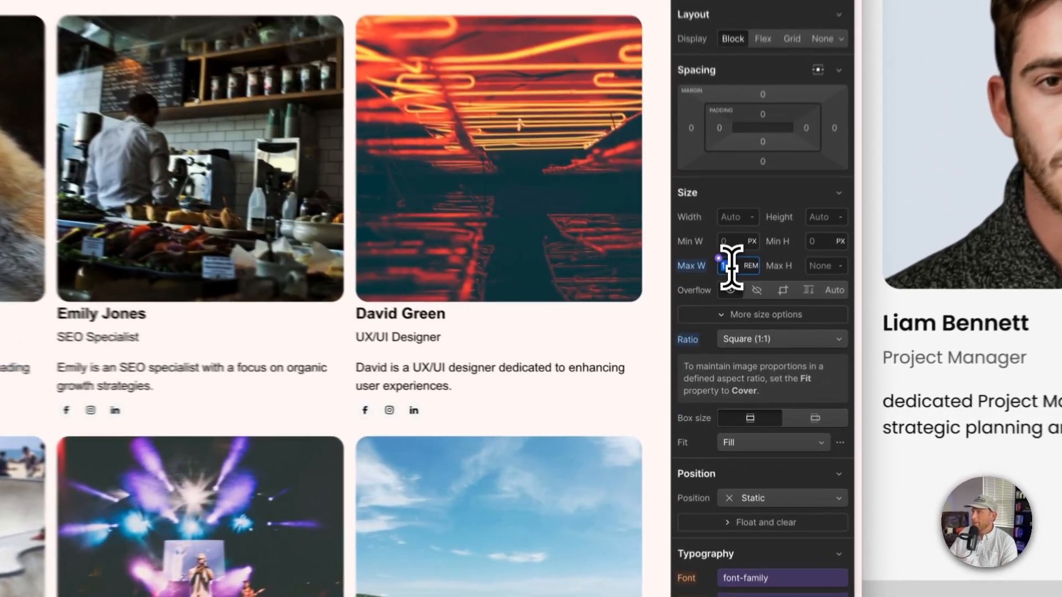
text(22)
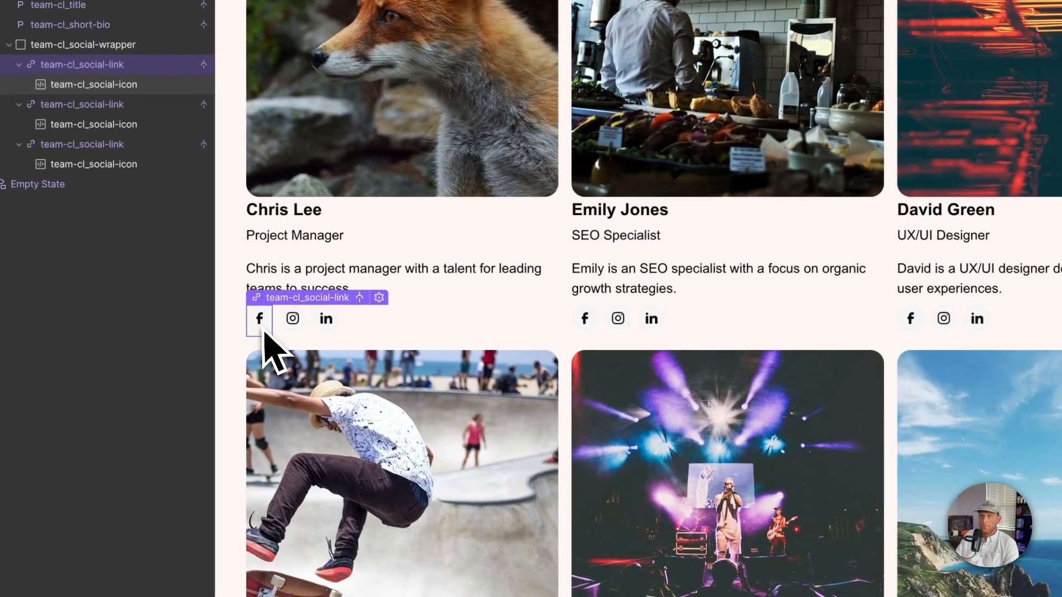
Step: Set the short bio's bottom margin to 0.75 rem
click(267, 327)
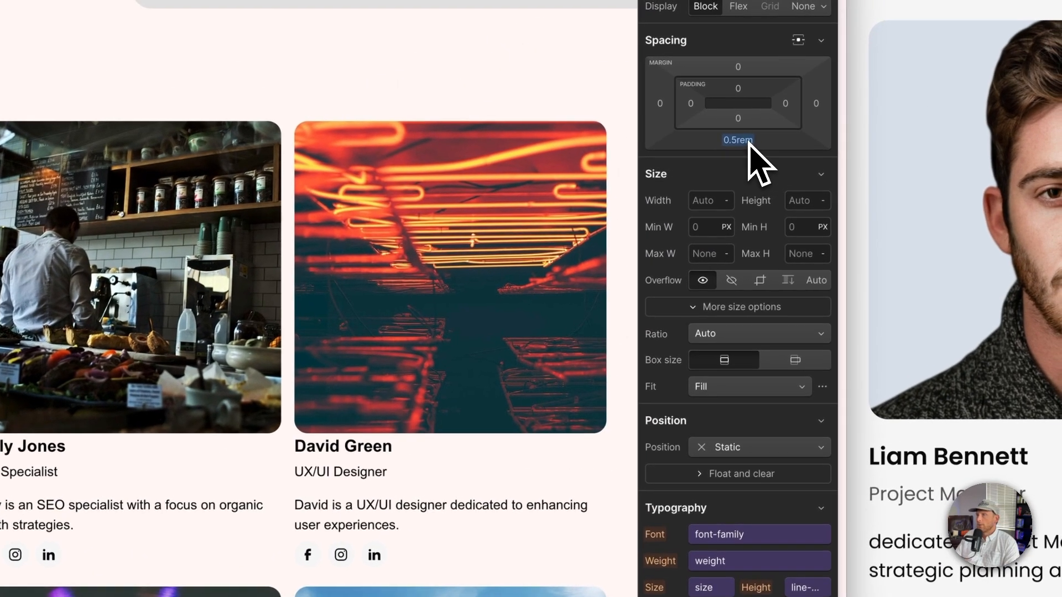
click(749, 143)
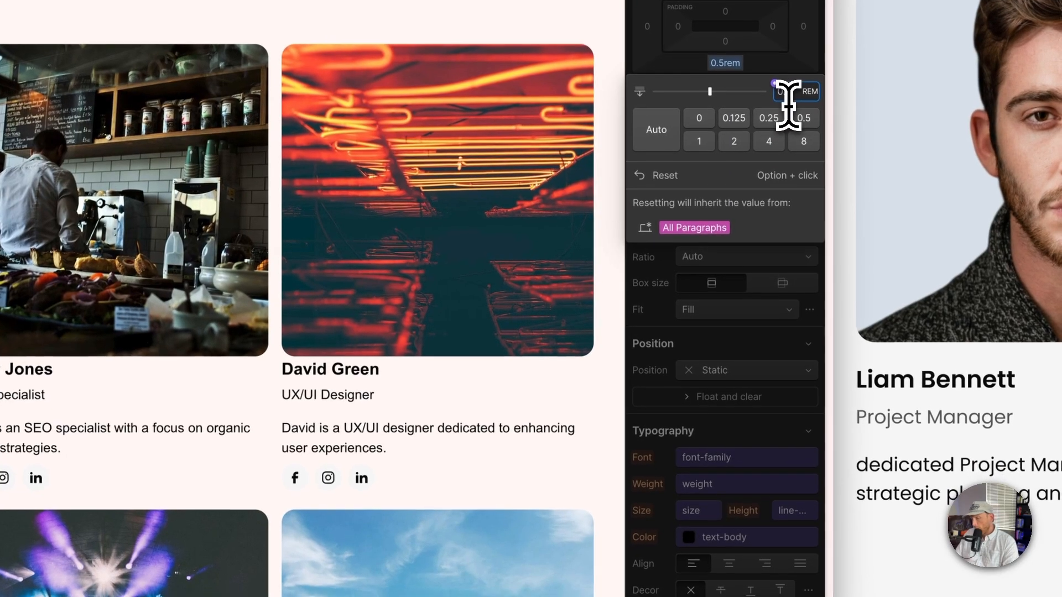
text(0.75)
key(Return)
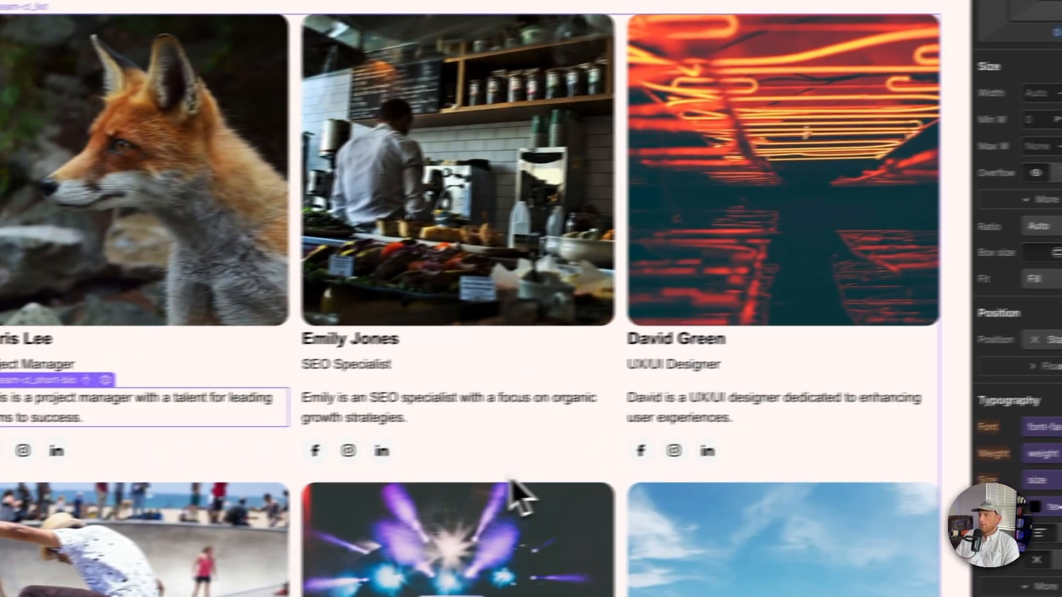
Step: Unlink the collection list's grid gap and set the column gap to 1.5 rem and row gap to 2 rem
click(165, 504)
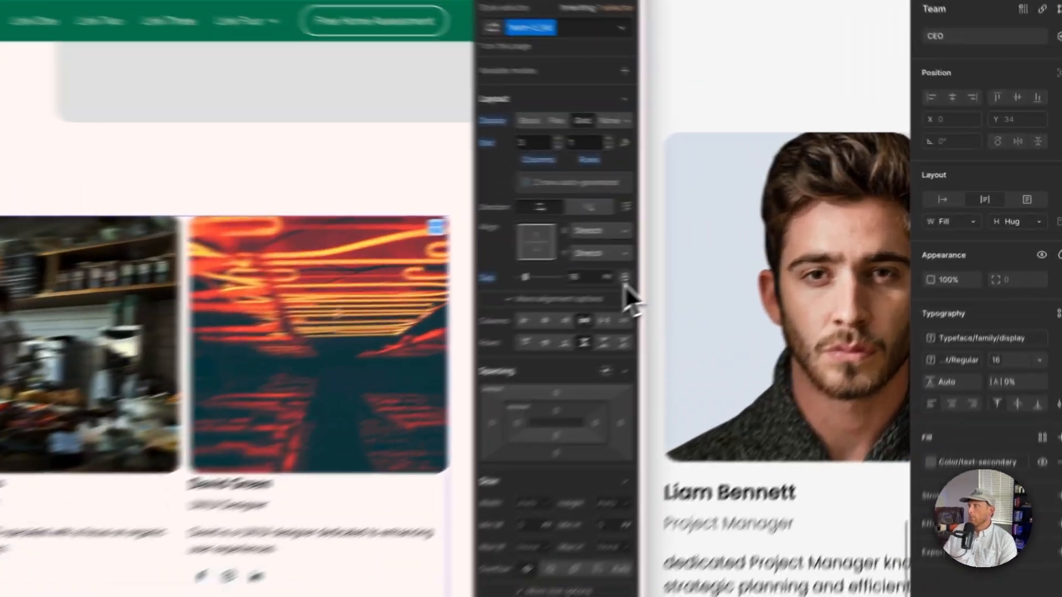
click(789, 232)
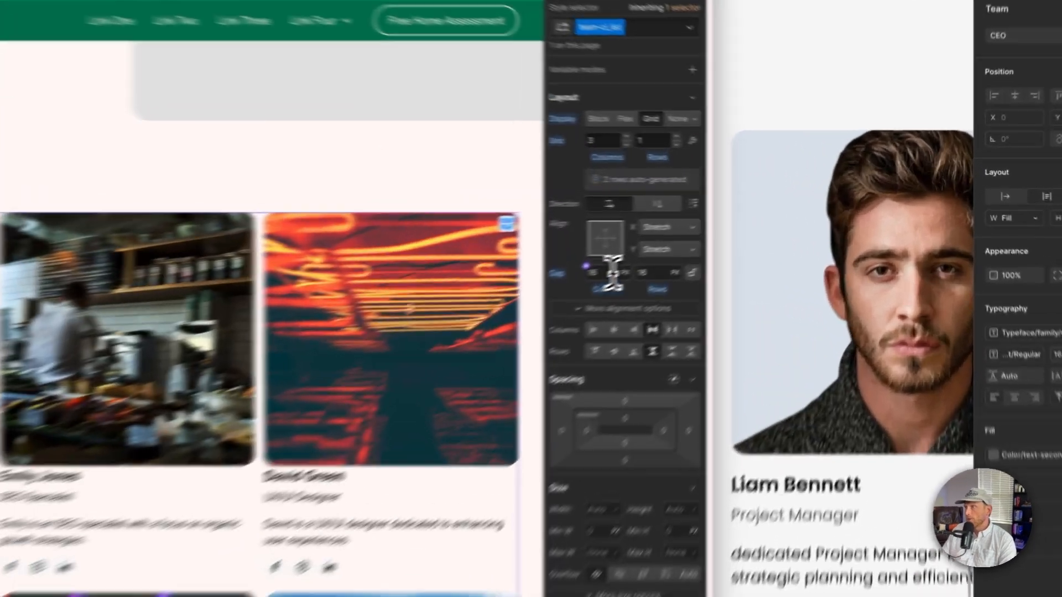
click(739, 232)
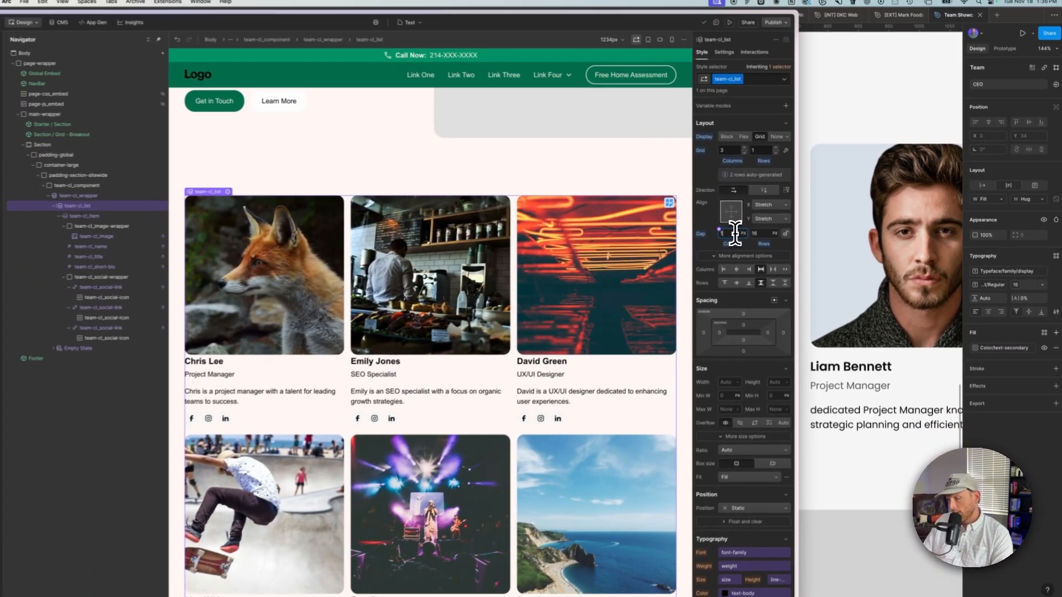
text(1.5re)
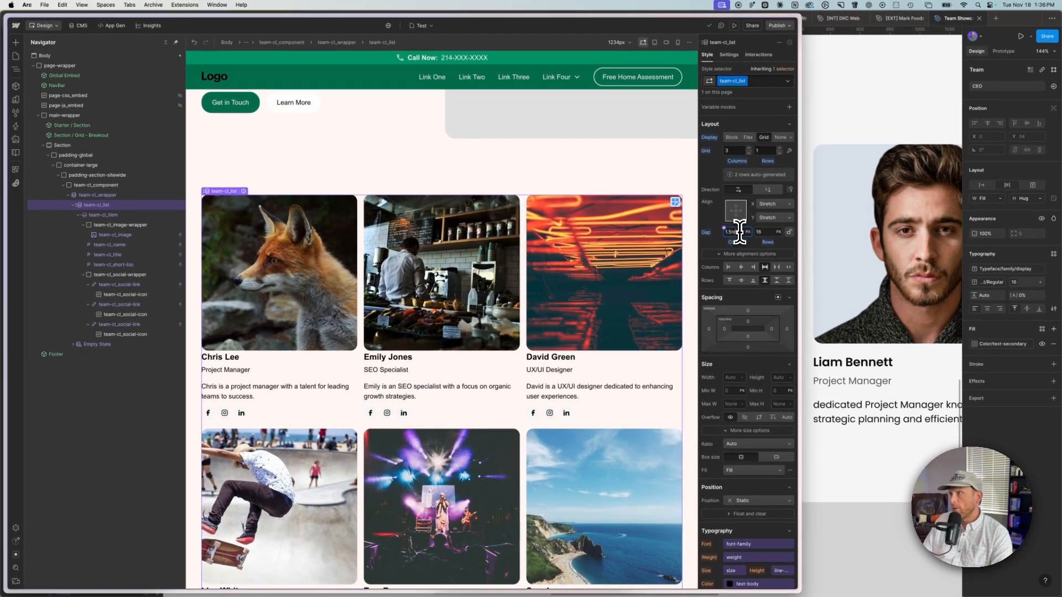
text(m)
key(Return)
click(766, 232)
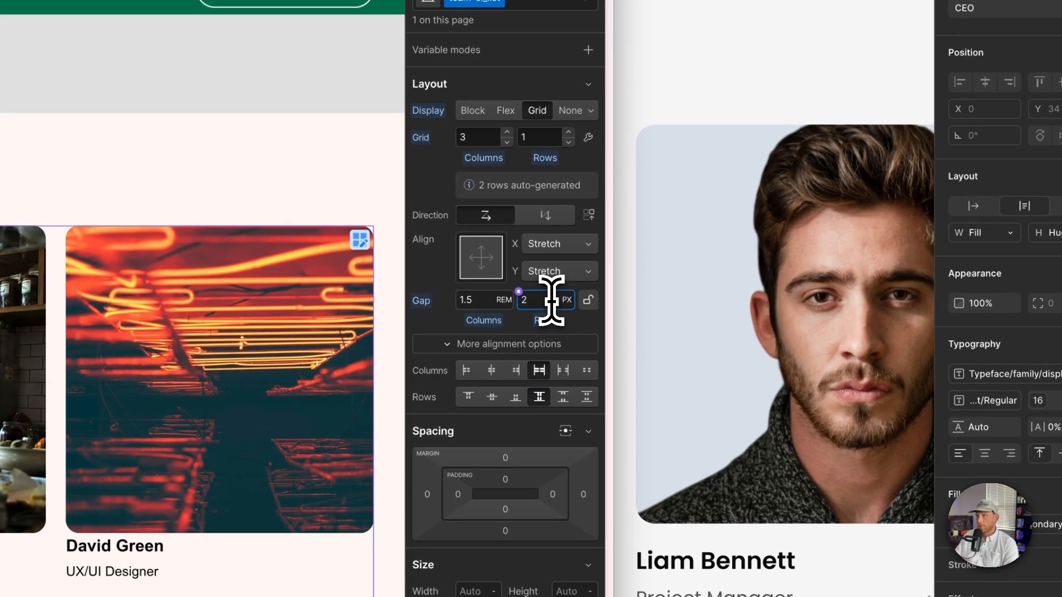
text(2rem)
key(Return)
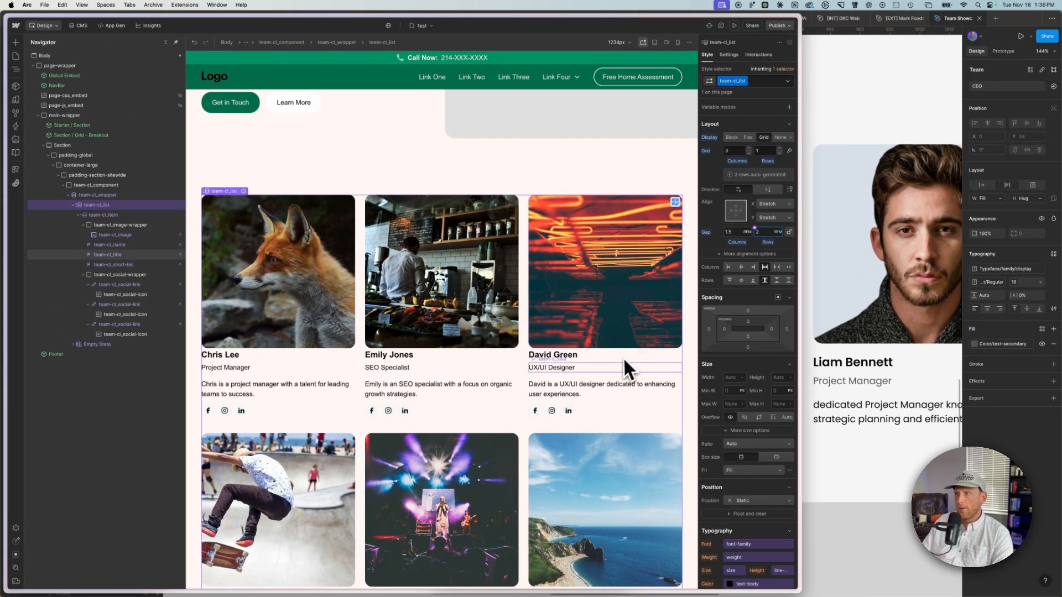
Step: Compare the card grid spacing against the team layout in the Figma design
scroll(624, 360, down, 6)
scroll(621, 364, up, 2)
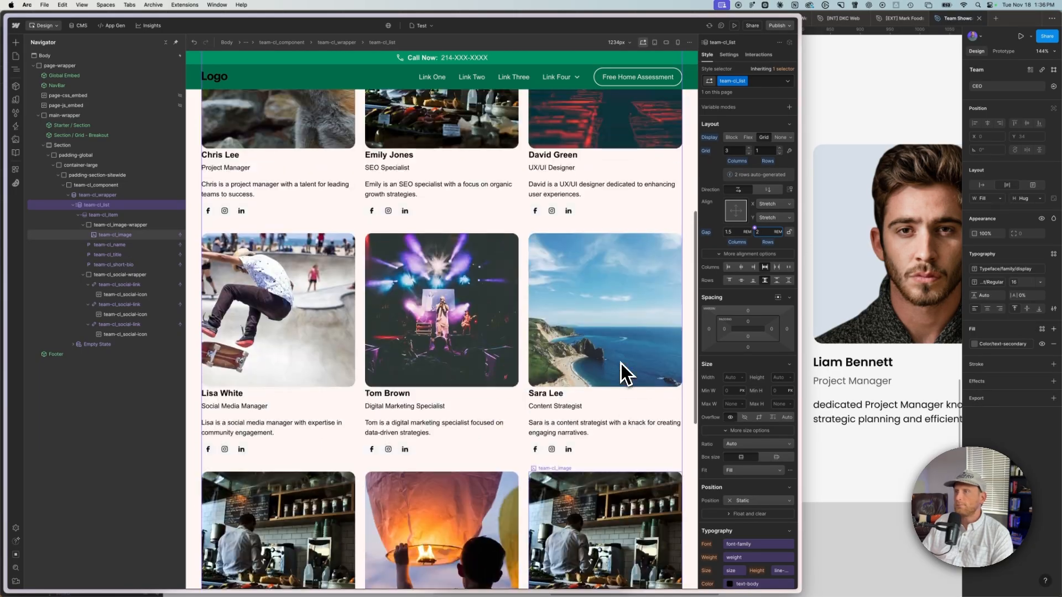
scroll(620, 364, up, 2)
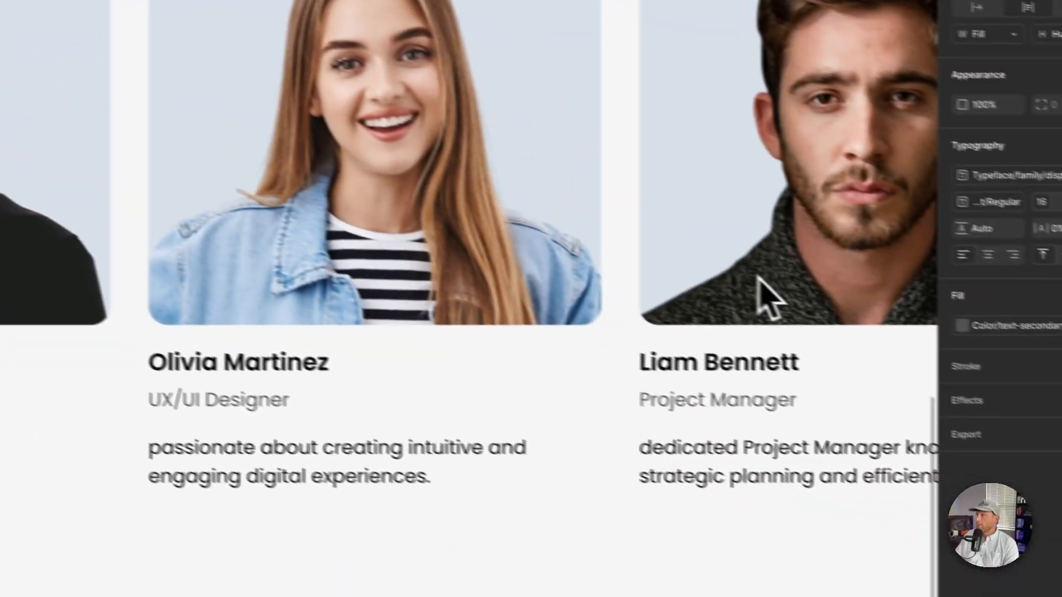
click(715, 284)
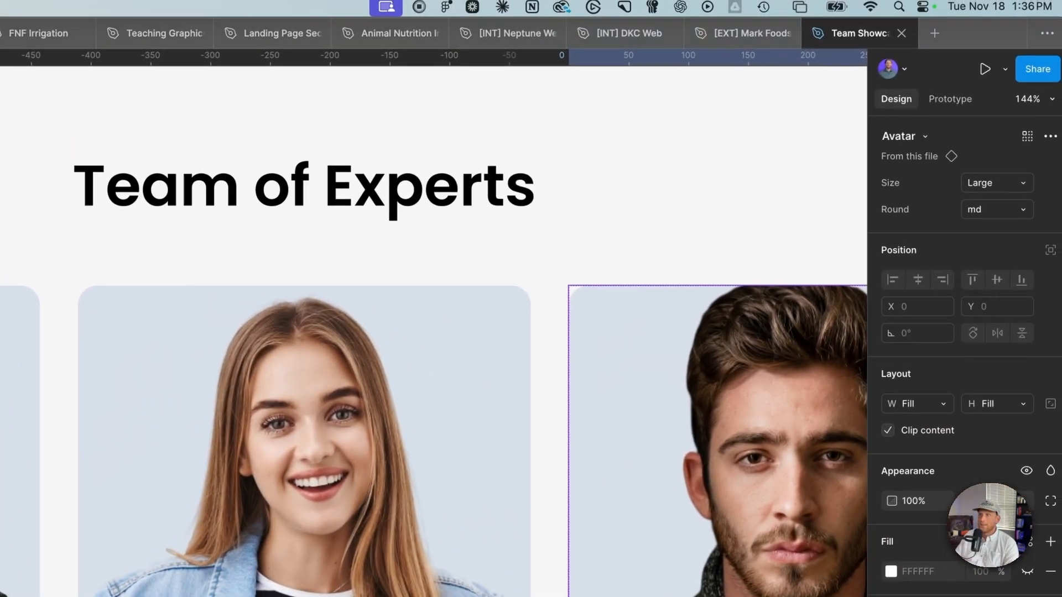
mouse_move(1061, 1)
Step: Set the image wrapper's bottom margin to 1.5 rem
click(111, 342)
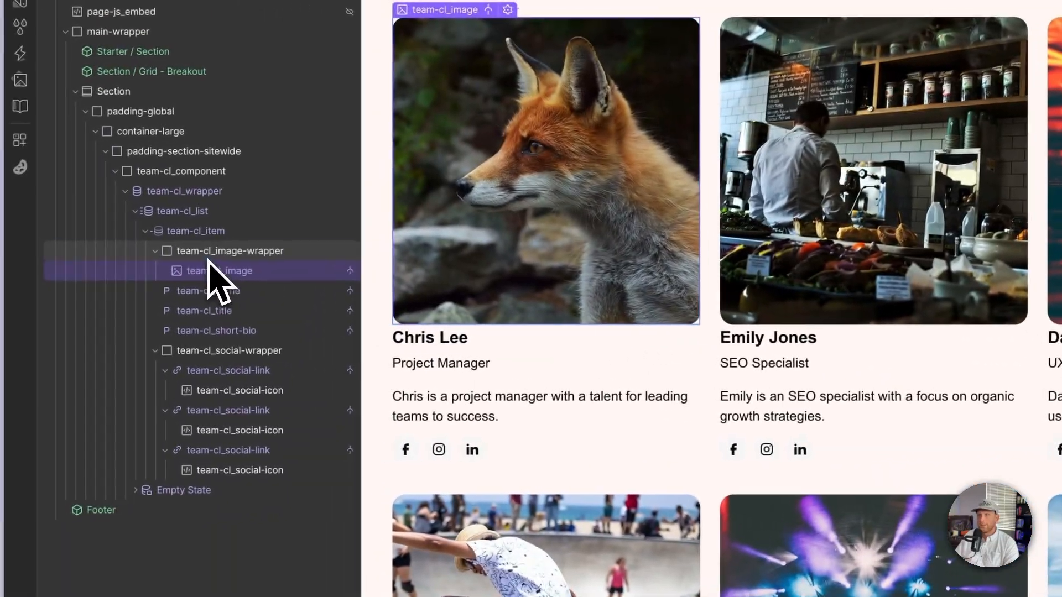
click(209, 253)
click(166, 252)
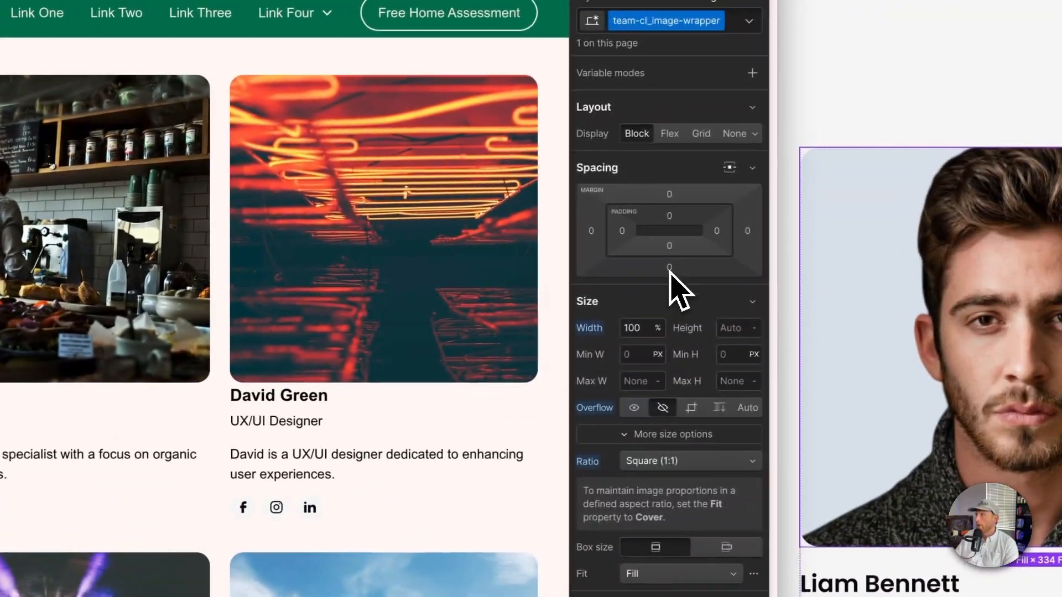
click(659, 270)
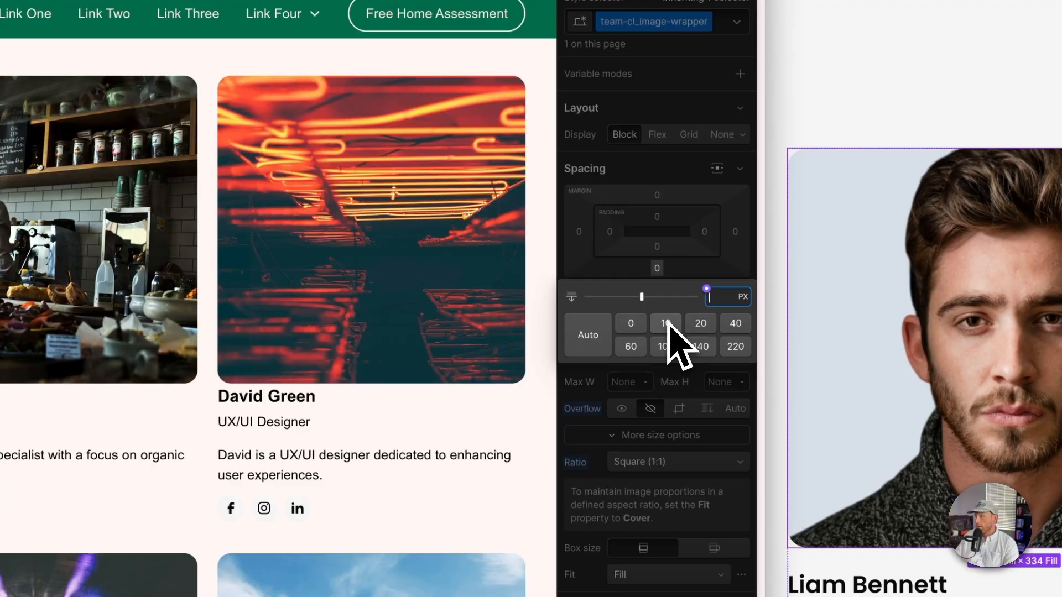
text(1rem)
key(Return)
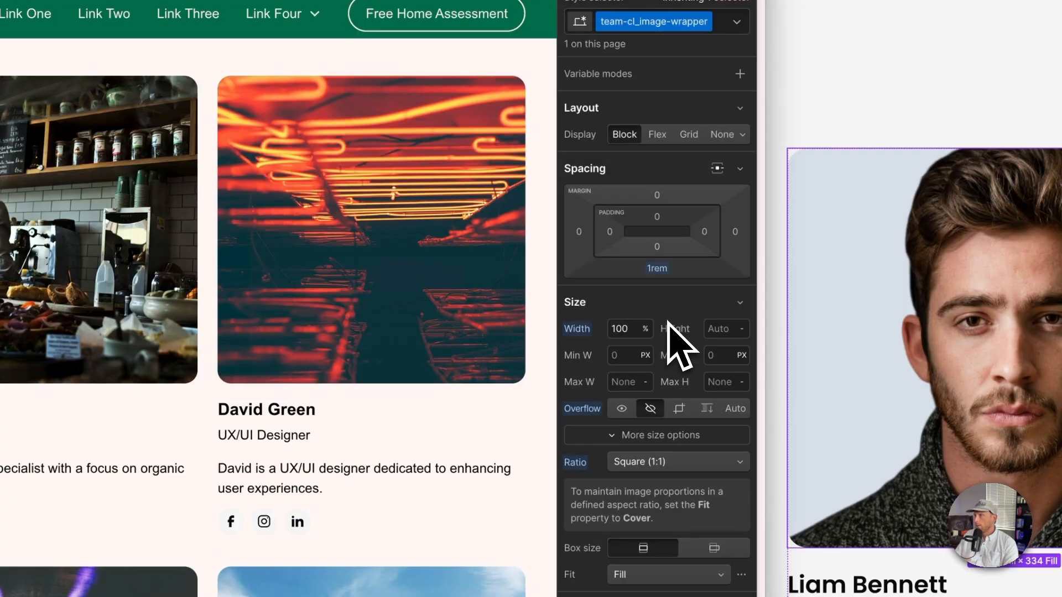
click(659, 270)
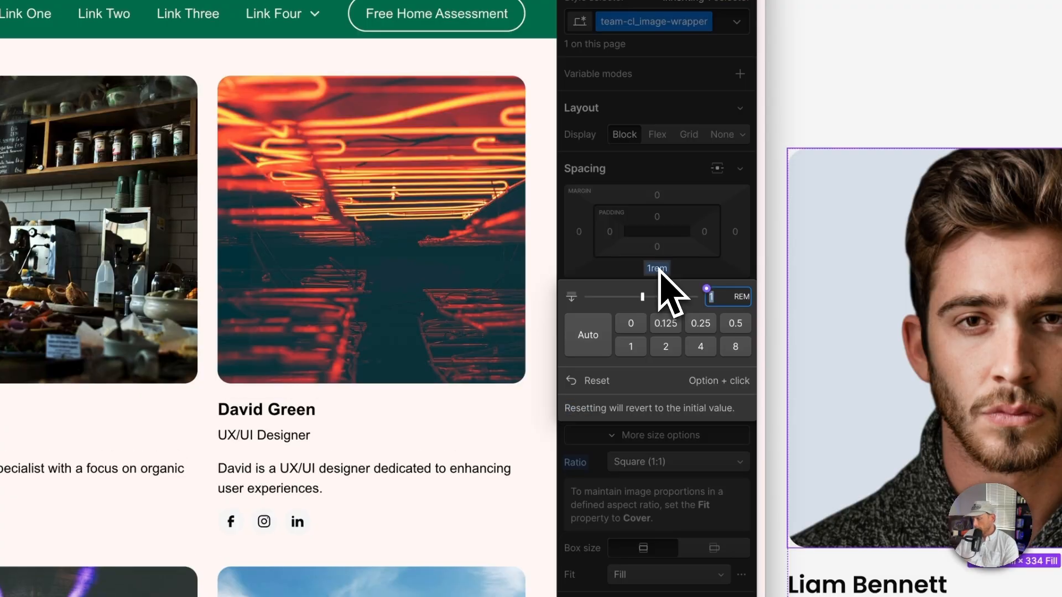
key(Return)
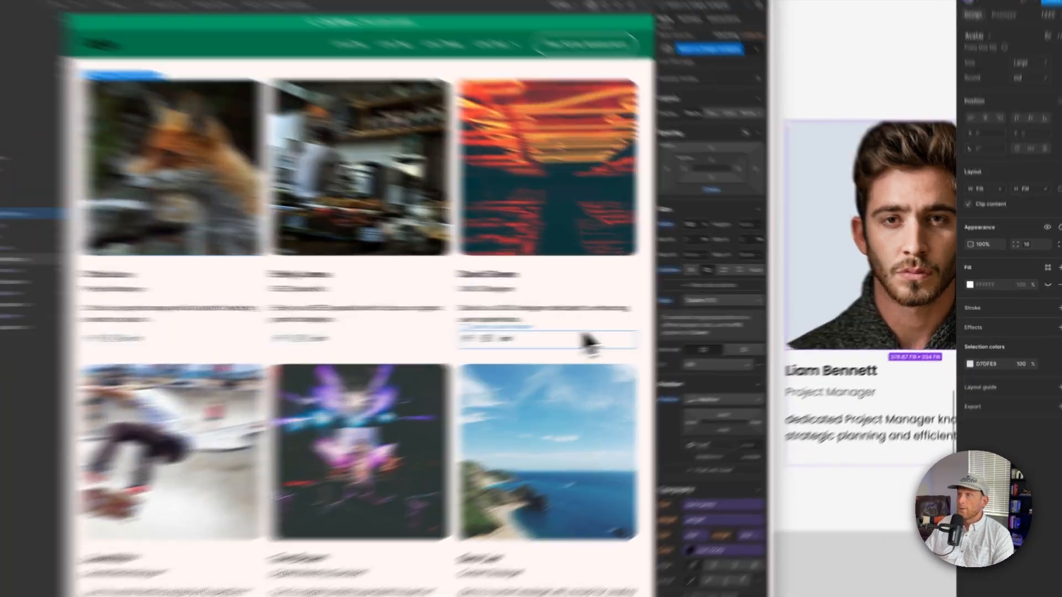
Step: Select the card name and image wrapper to review their spacing in the collection item
click(664, 335)
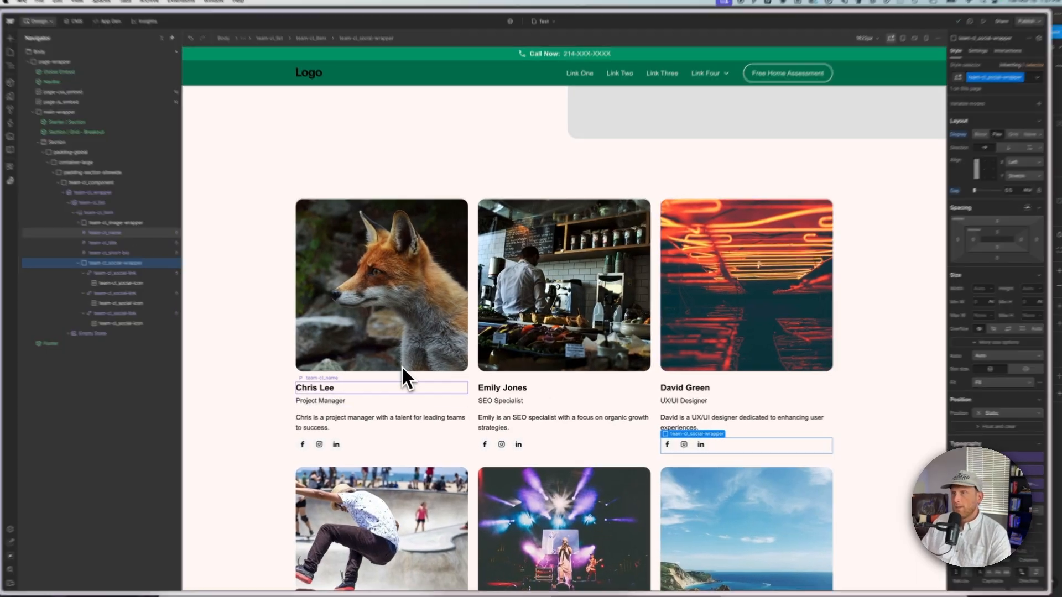
click(404, 367)
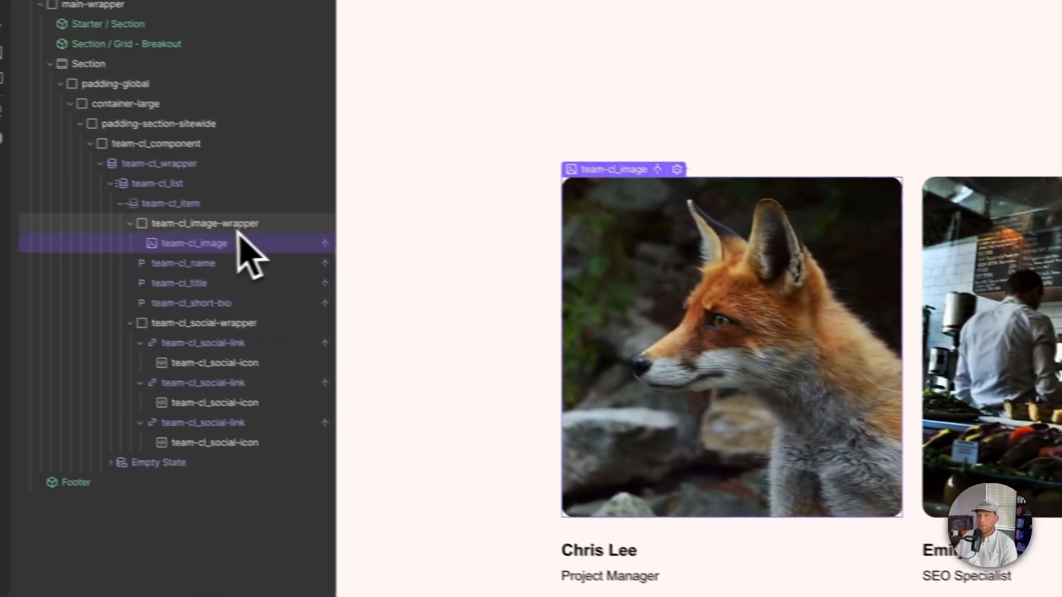
click(237, 226)
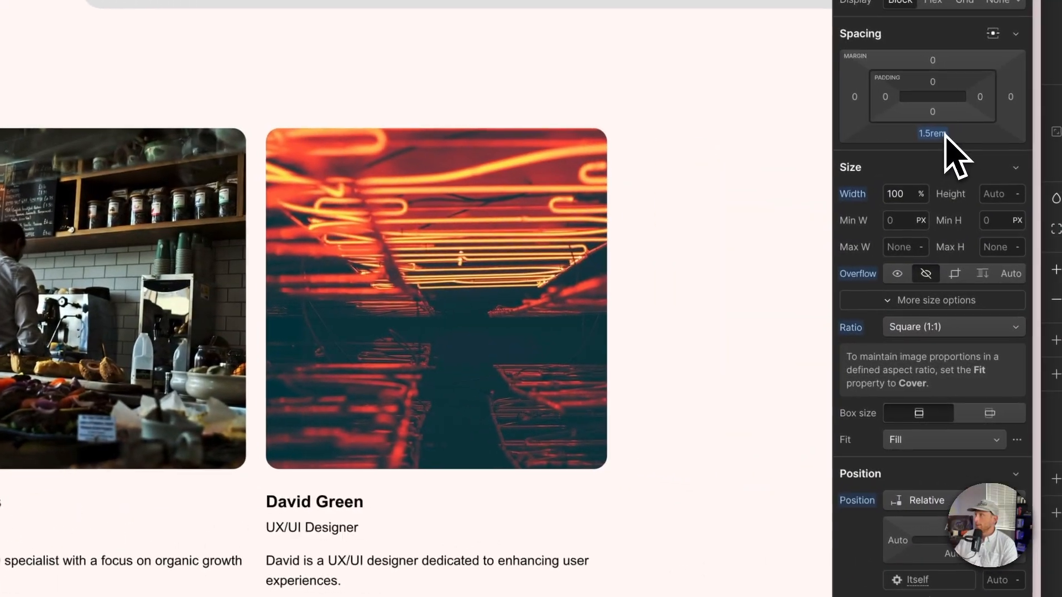
Step: Set the image wrapper's bottom margin to 1 rem
click(1038, 144)
text(1)
key(Return)
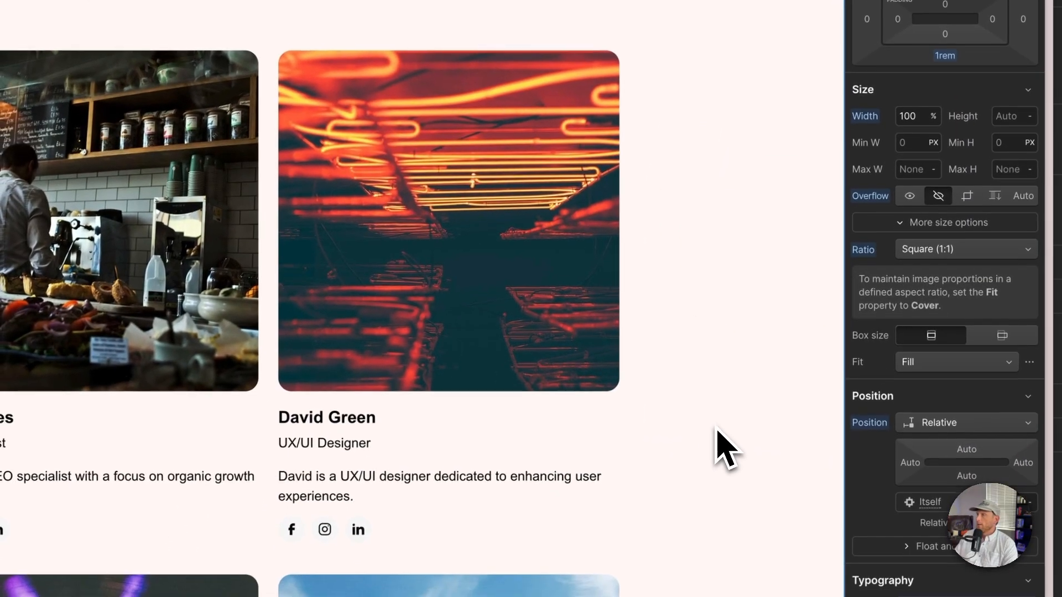
Step: Review the team cards' spacing and layout at narrower canvas widths
click(695, 502)
scroll(586, 514, down, 10)
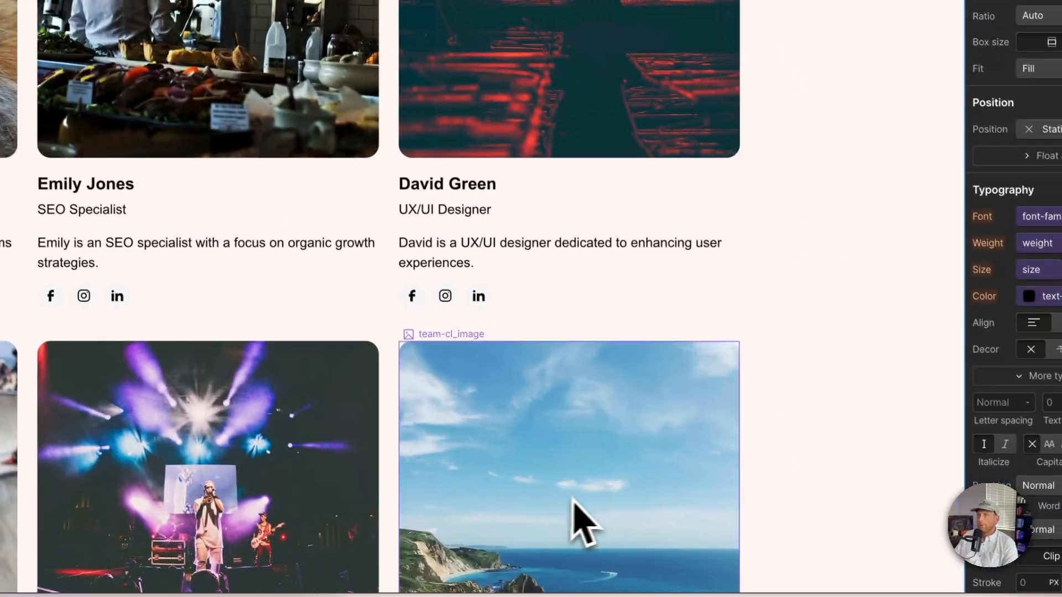
scroll(614, 512, down, 5)
scroll(606, 506, up, 15)
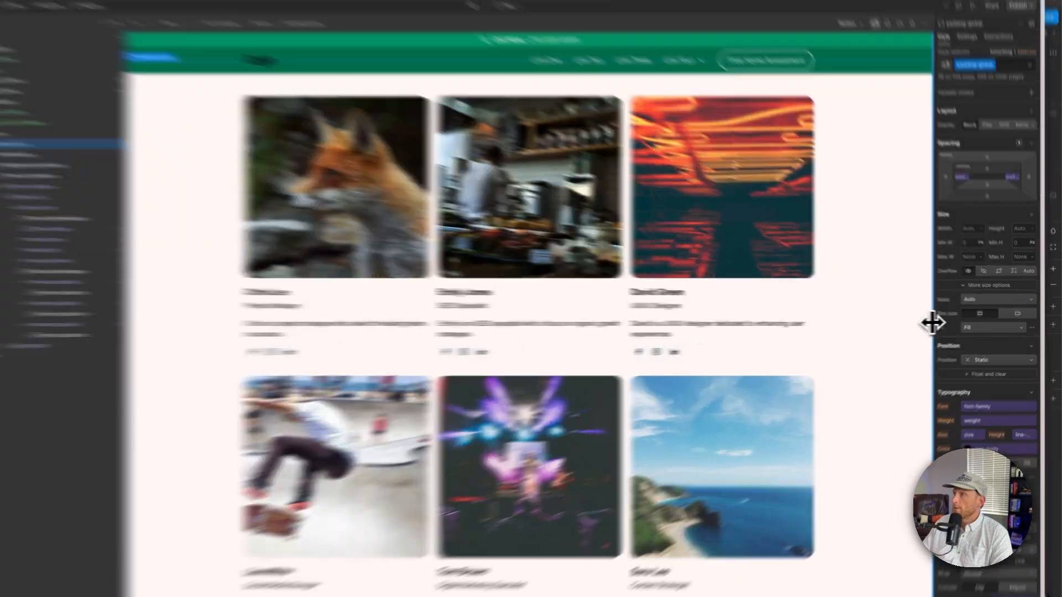
drag(940, 327, 845, 321)
drag(623, 322, 461, 325)
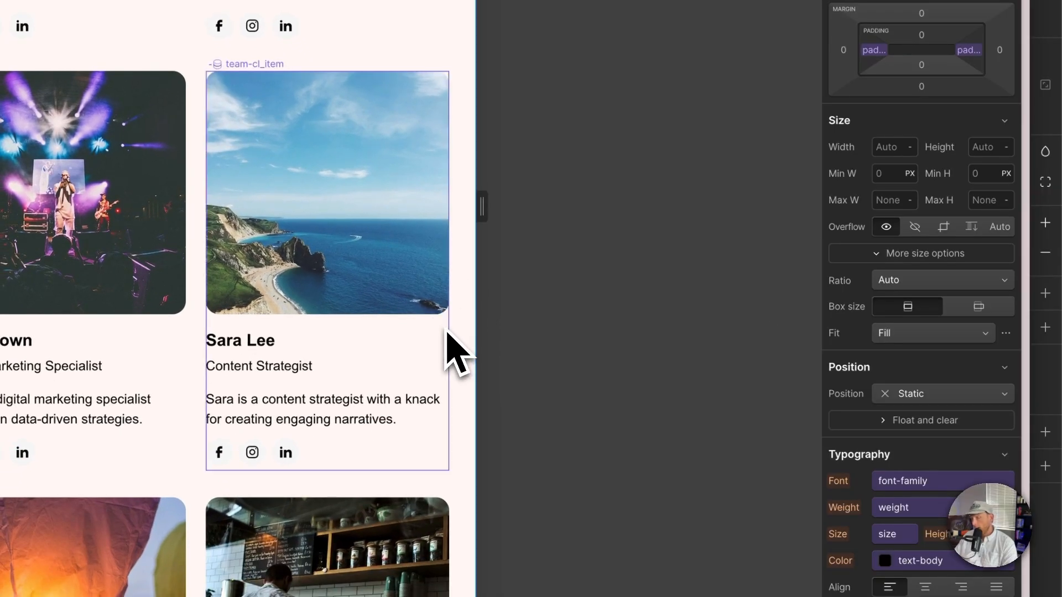
key(2)
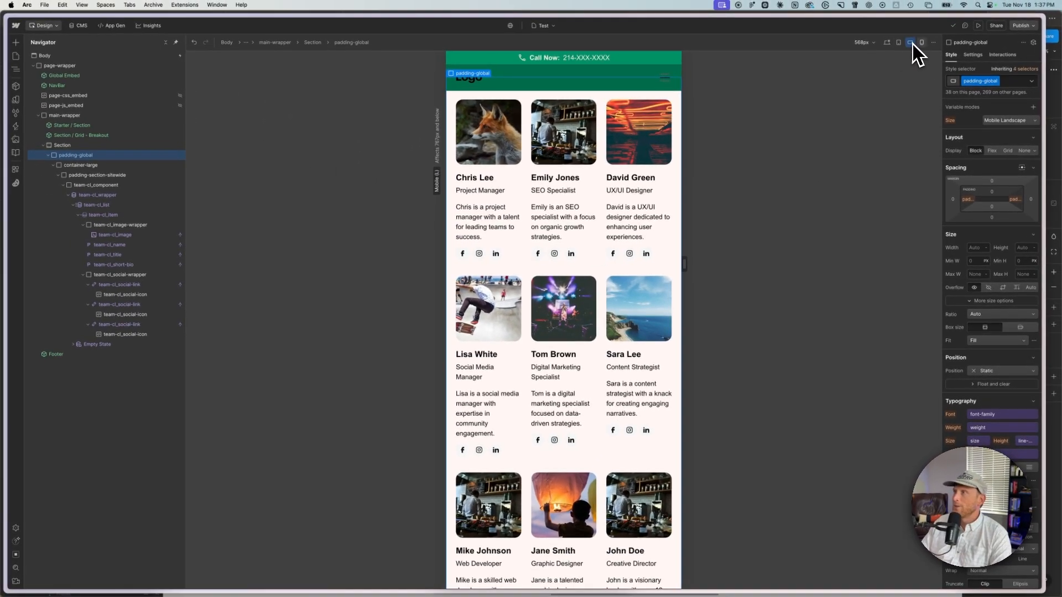
Step: Set the collection list grid to 2 columns at the mobile landscape breakpoint
click(601, 177)
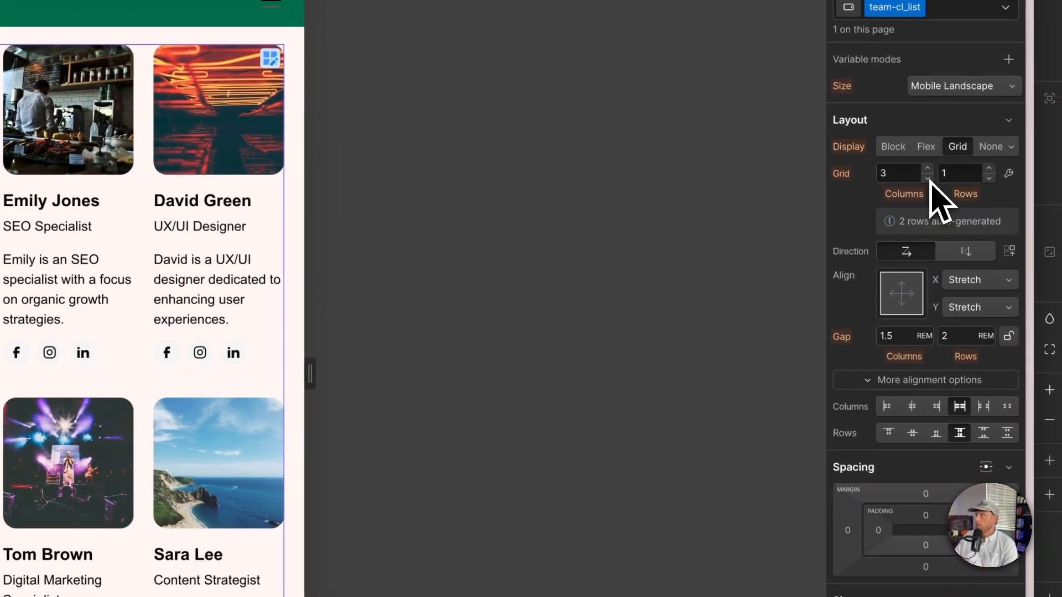
click(923, 175)
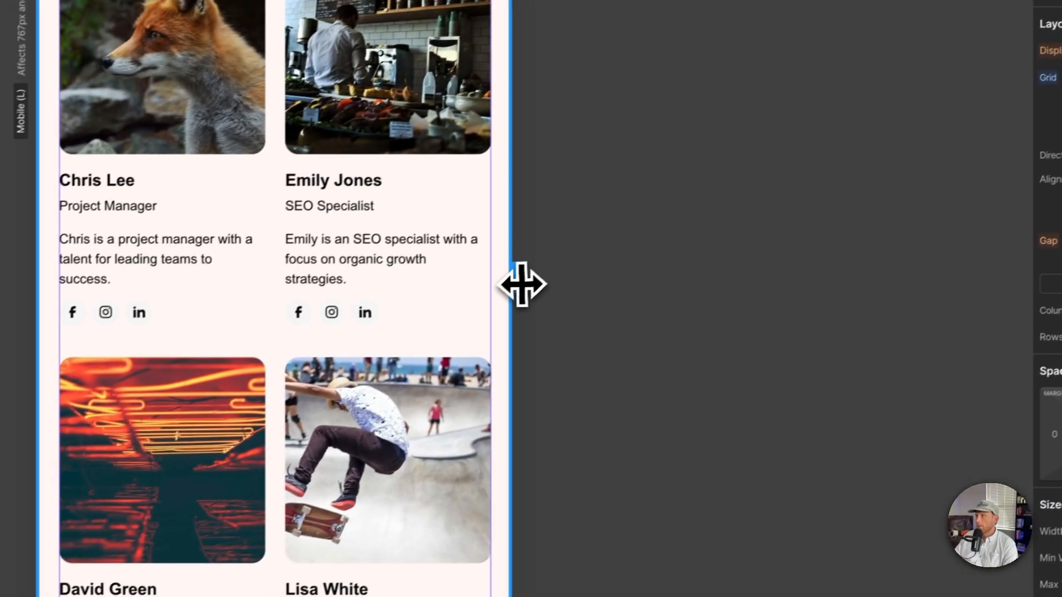
drag(308, 377, 251, 378)
key(super+z)
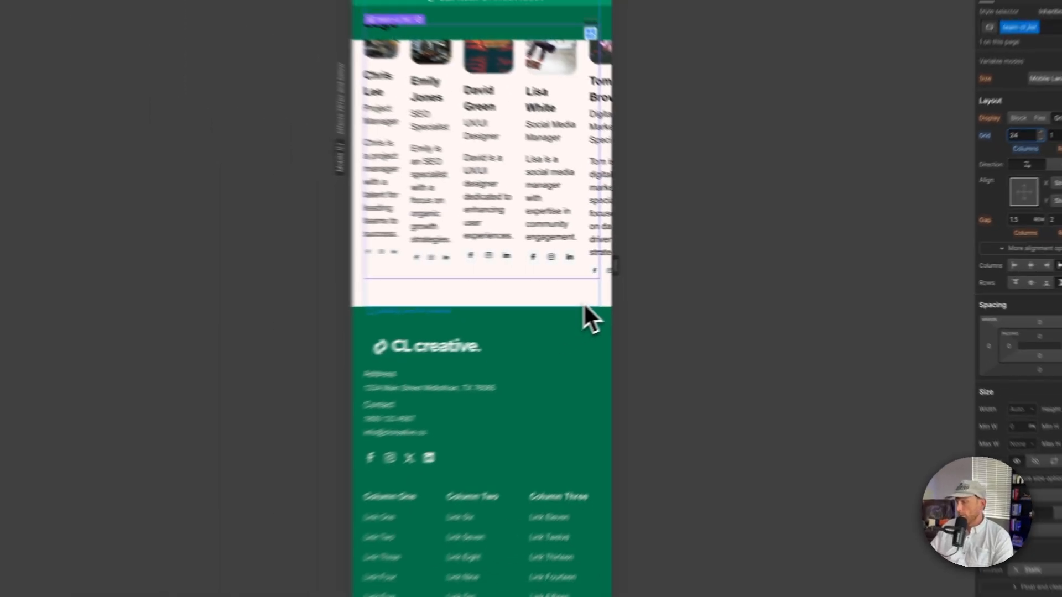
key(BackSpace)
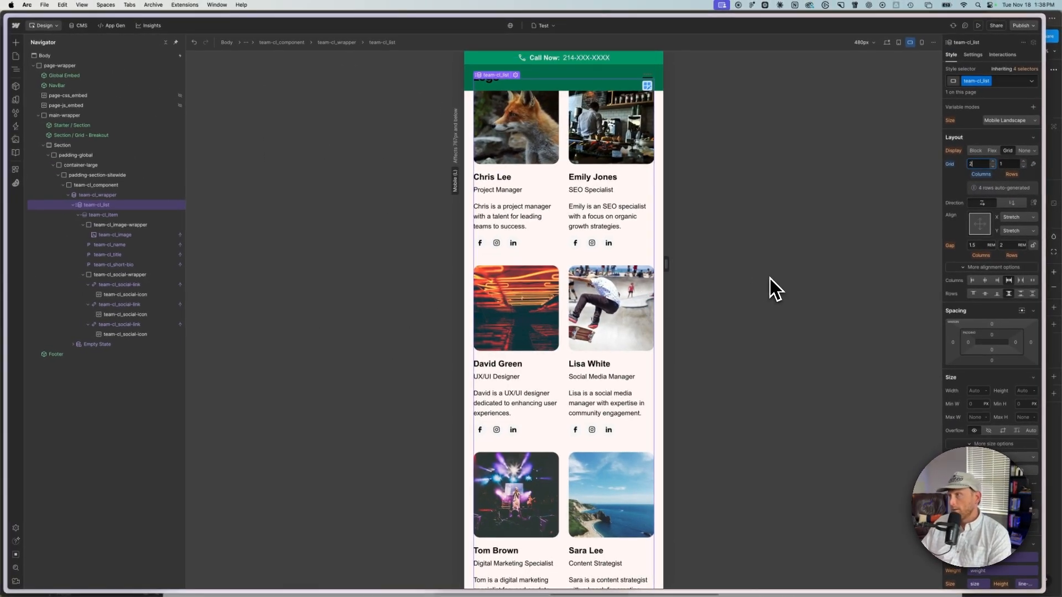
Step: Set the collection list grid to a single column at the mobile portrait breakpoint
click(922, 42)
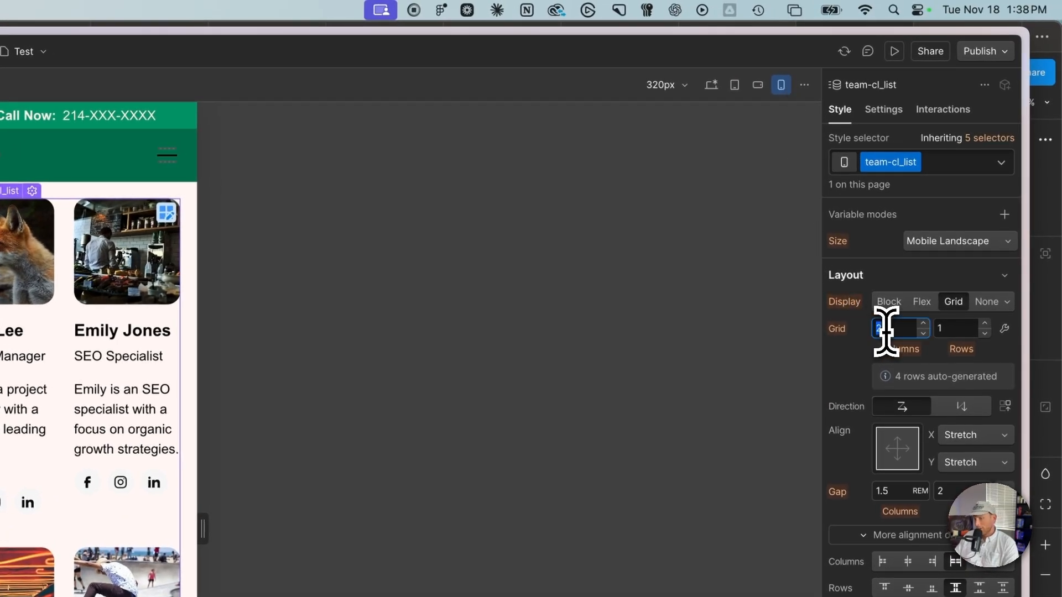
key(Return)
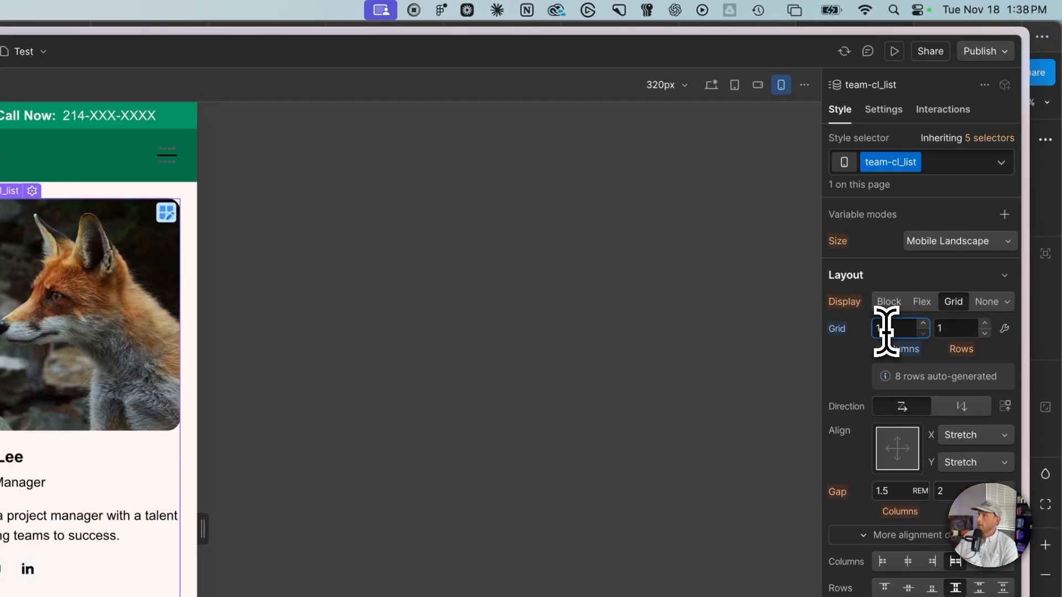
click(290, 553)
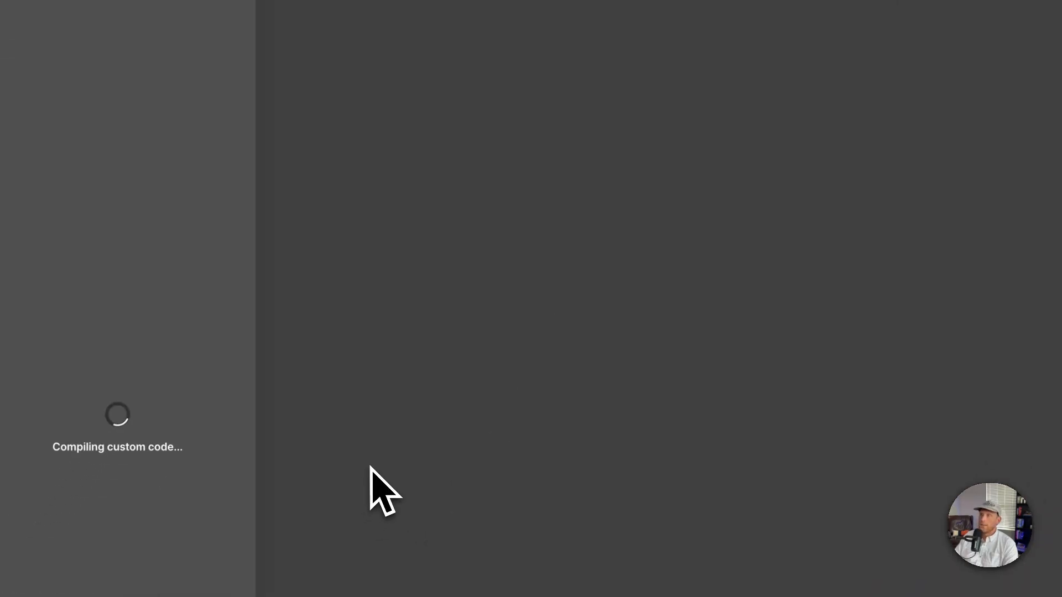
drag(264, 391, 910, 296)
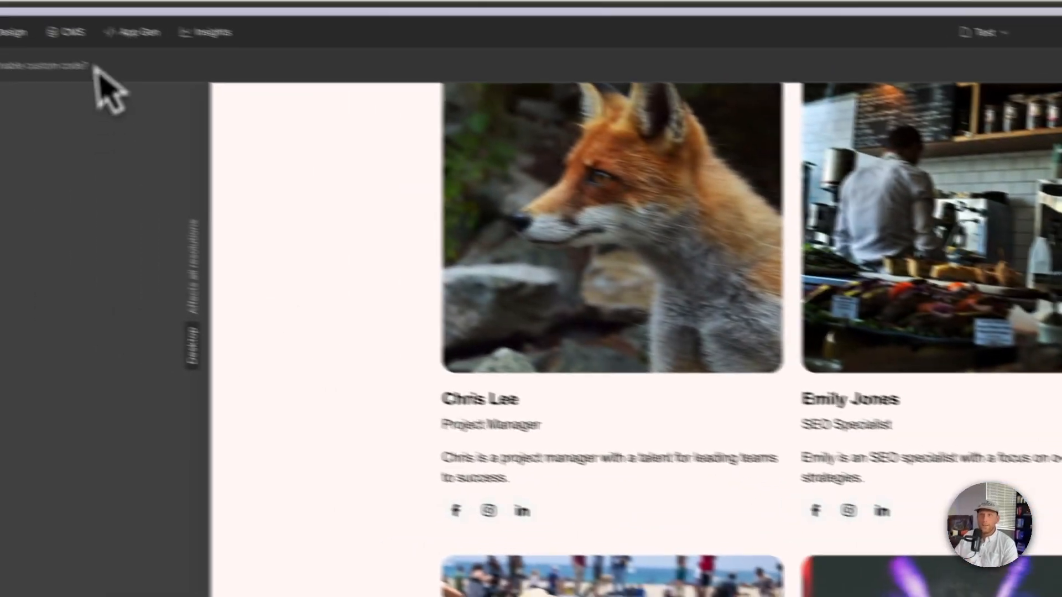
Step: Review the Chris Lee CMS item and the team showcase templates in the Figma file
click(65, 31)
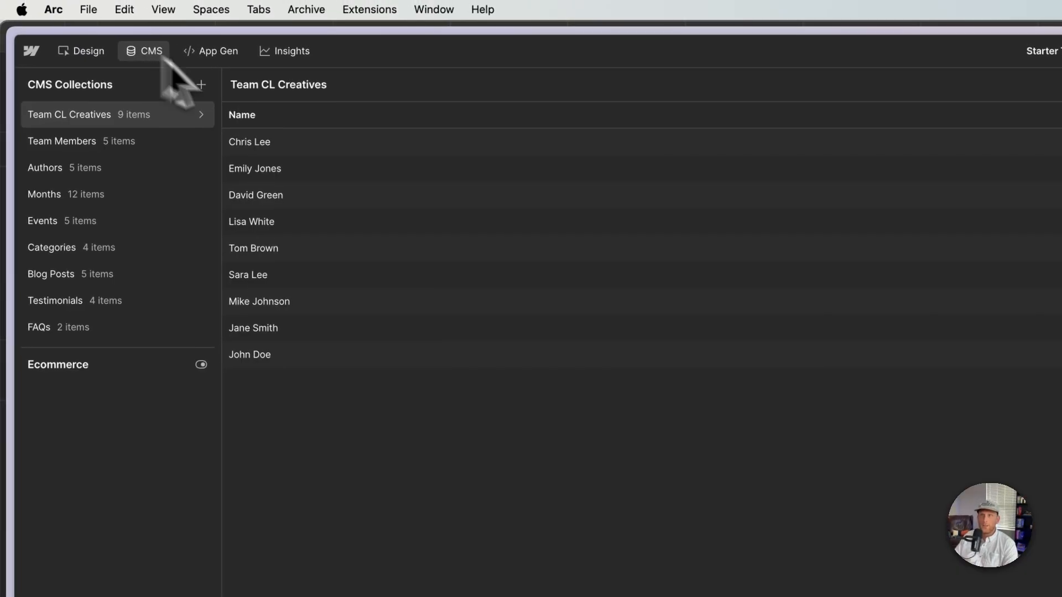
click(325, 142)
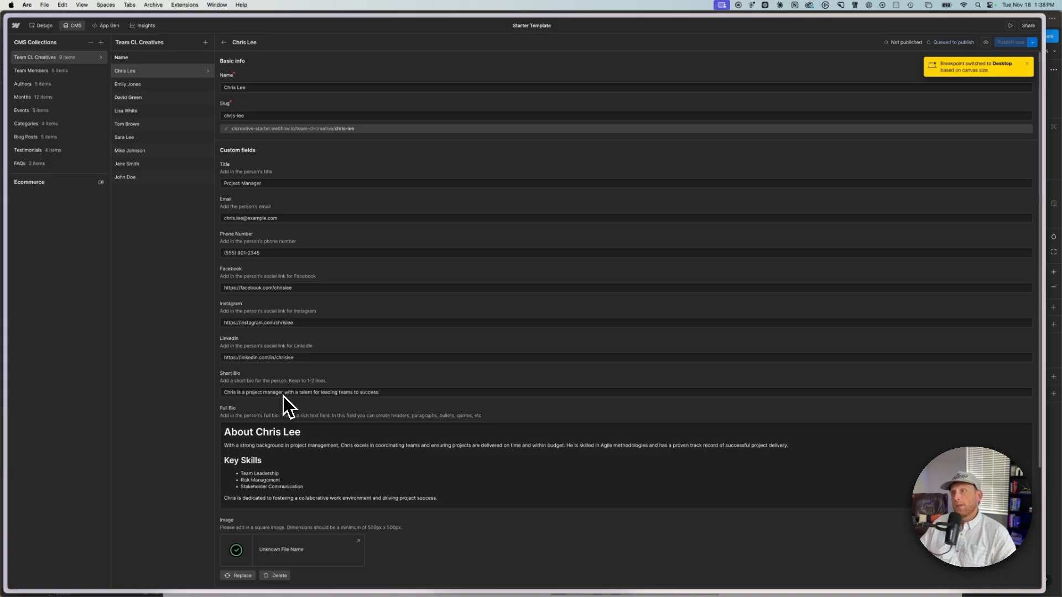
key(ctrl+Up)
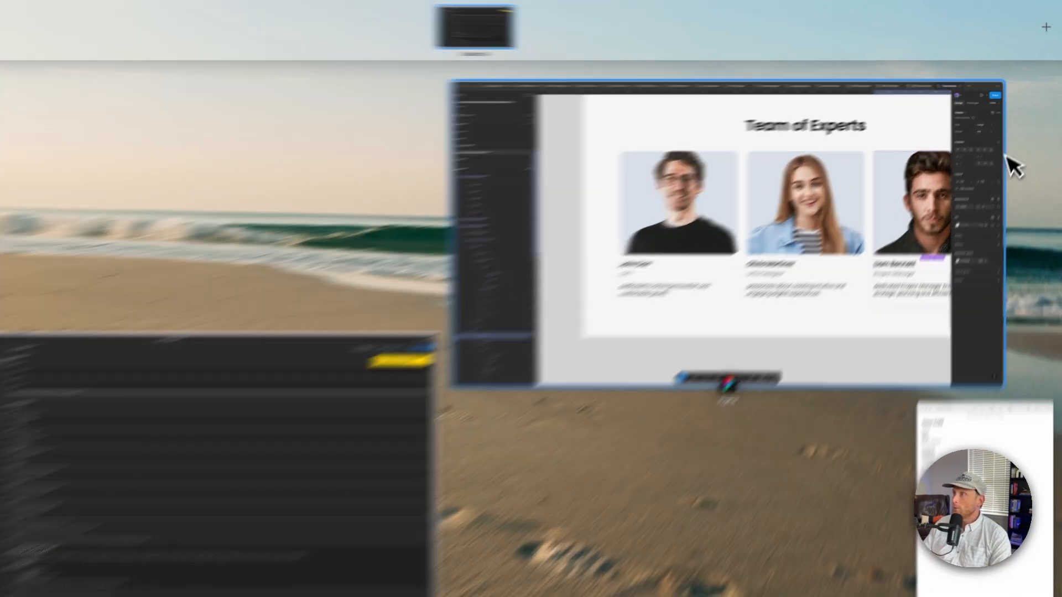
click(995, 165)
scroll(763, 335, down, 4)
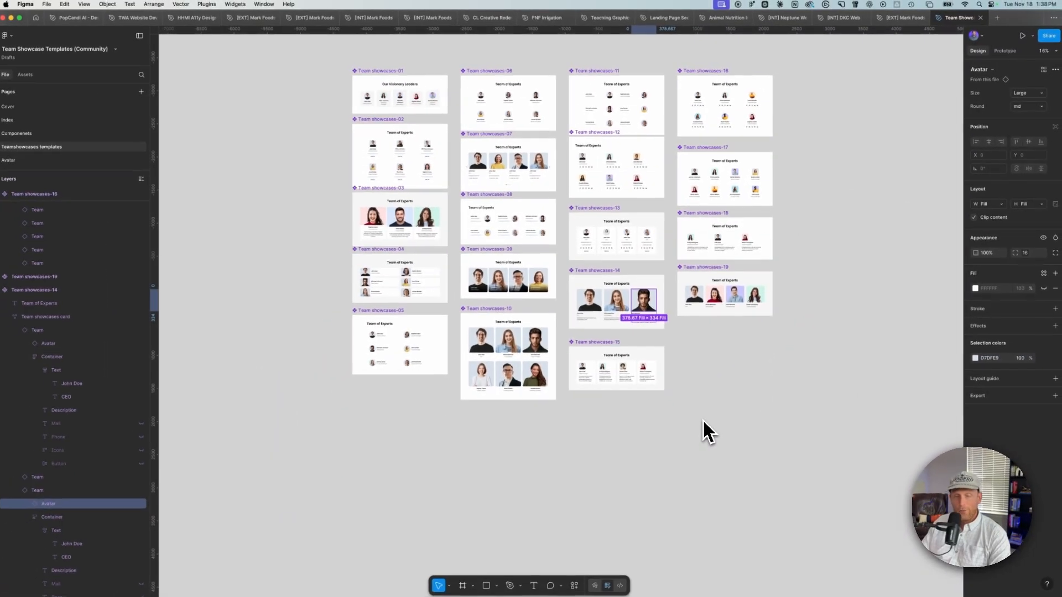
scroll(658, 443, down, 1)
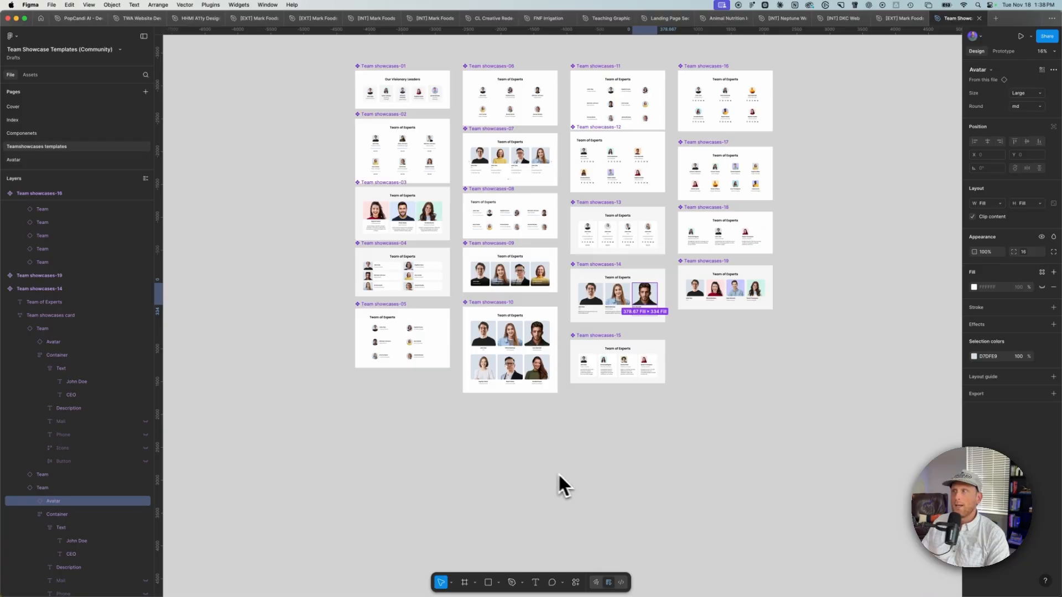
key(ctrl+Up)
click(359, 244)
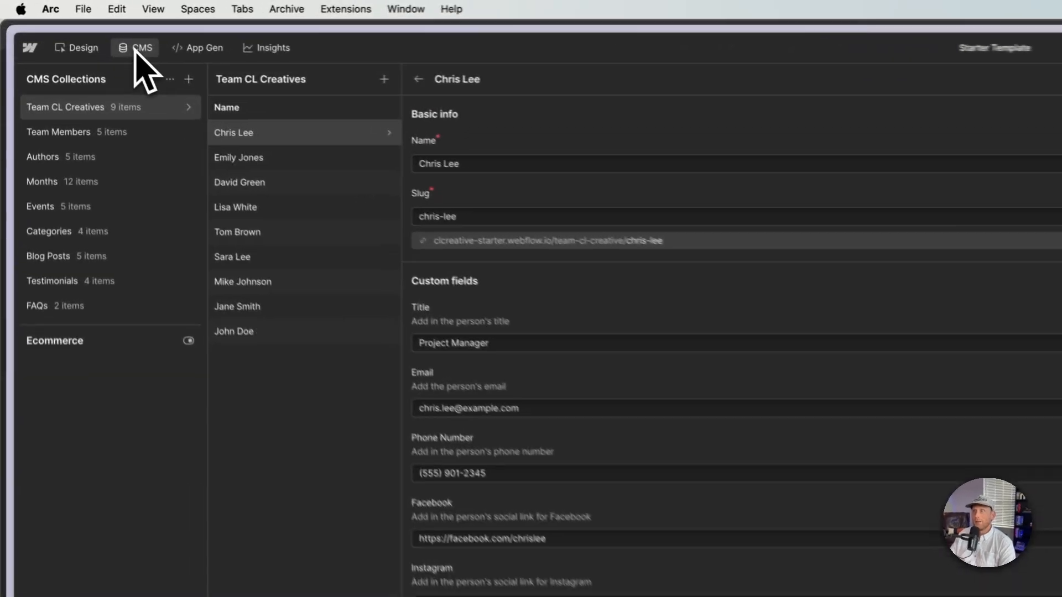
Step: Return to the Designer and review the team collection list on the desktop canvas
click(43, 25)
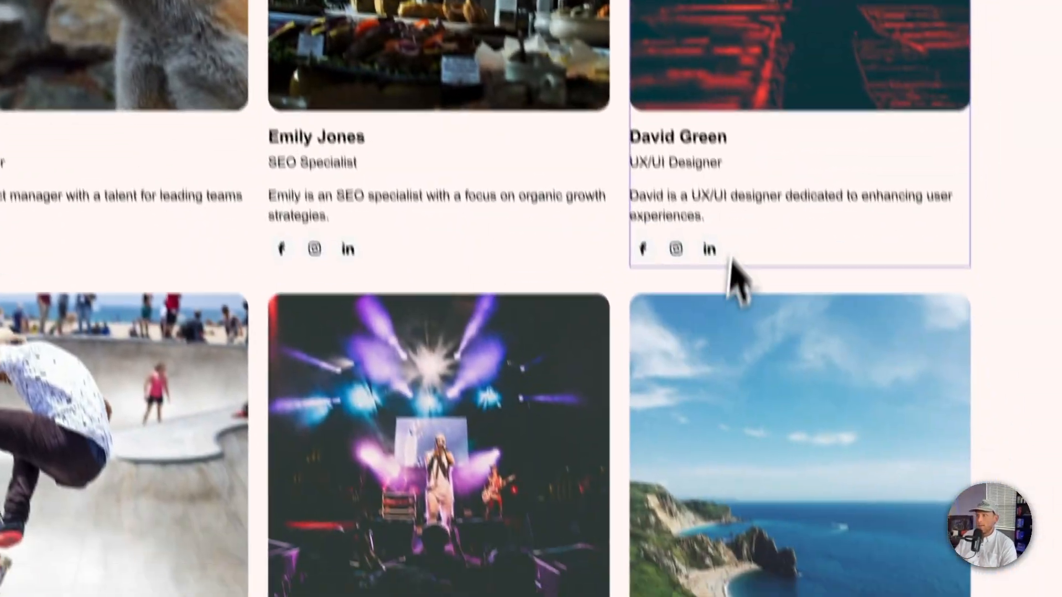
scroll(730, 256, down, 7)
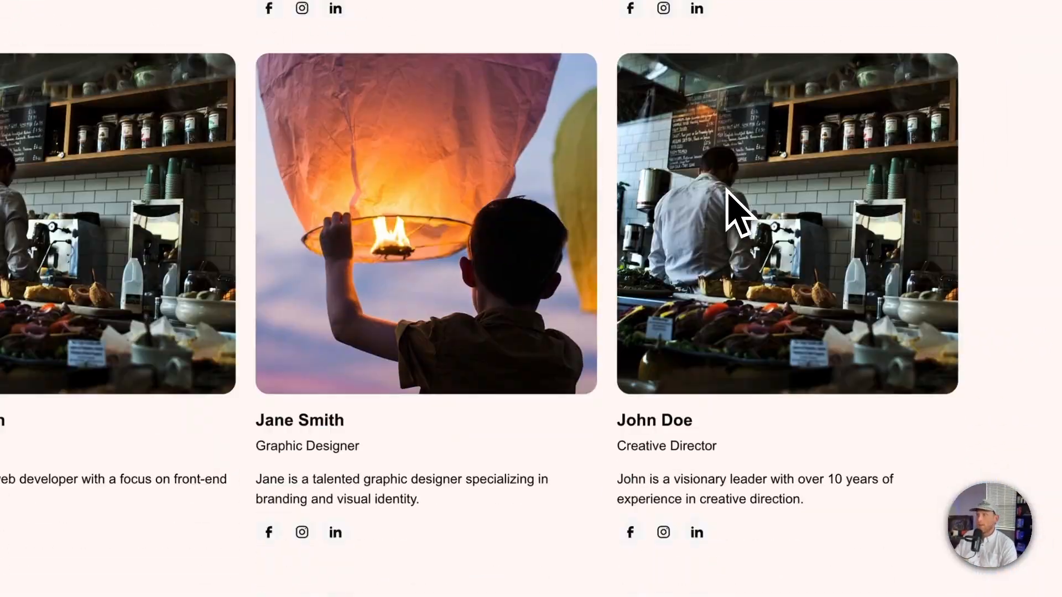
scroll(714, 367, up, 3)
scroll(715, 368, up, 5)
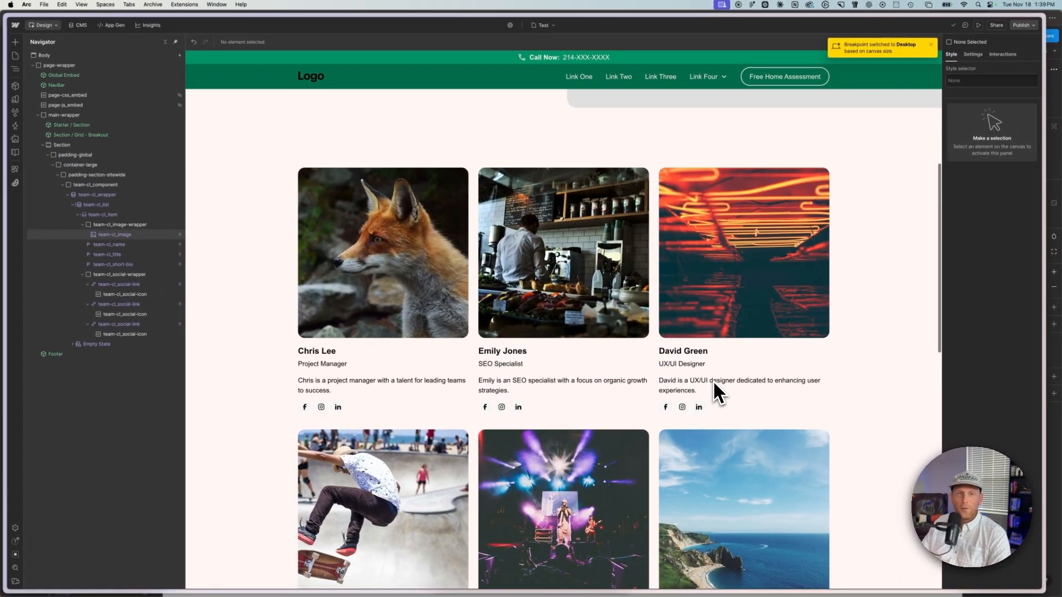